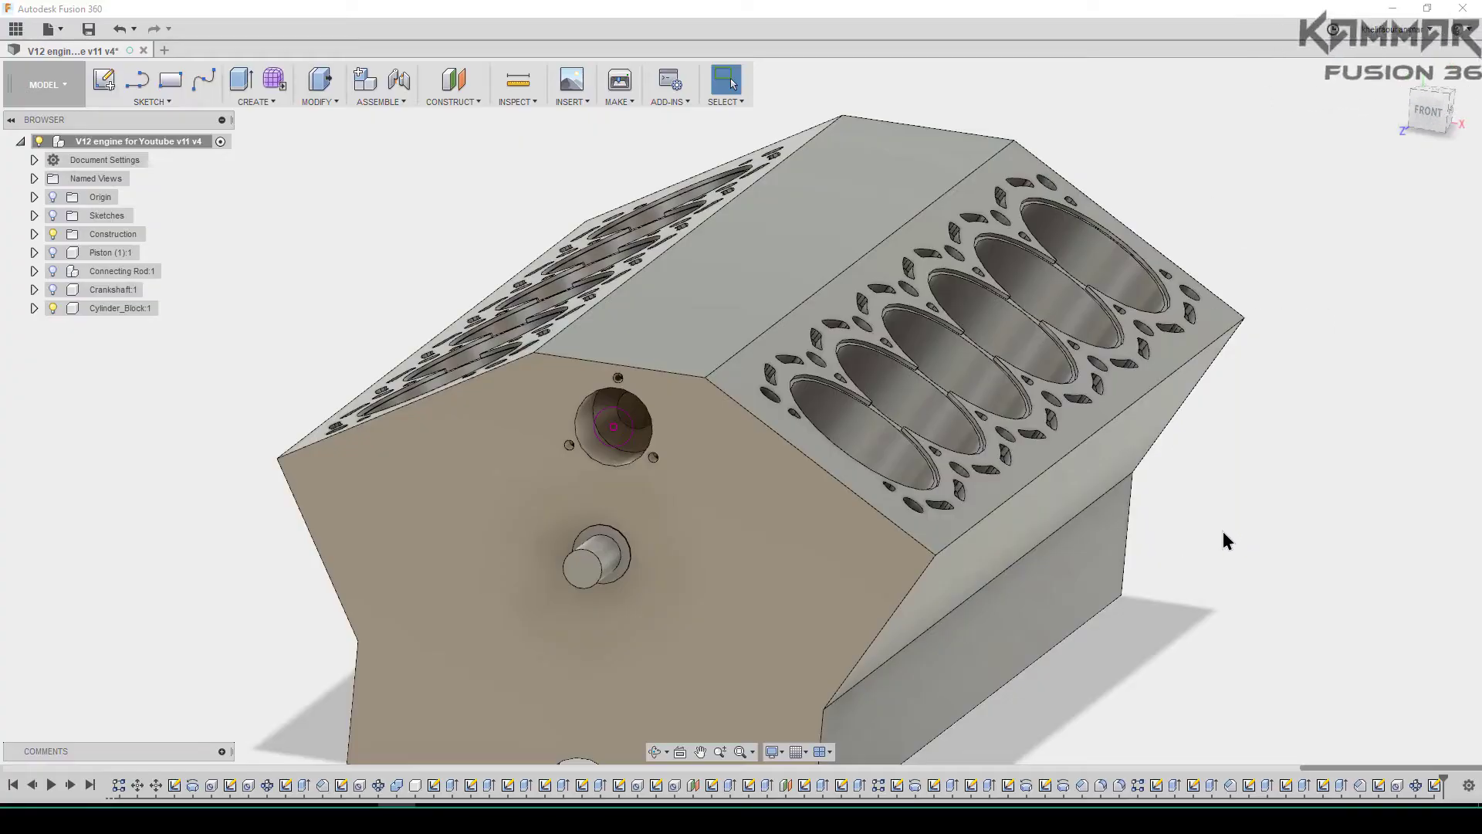
Activate the Cylinder_Block component for editing
shift+middle_drag(1223, 531, 868, 343)
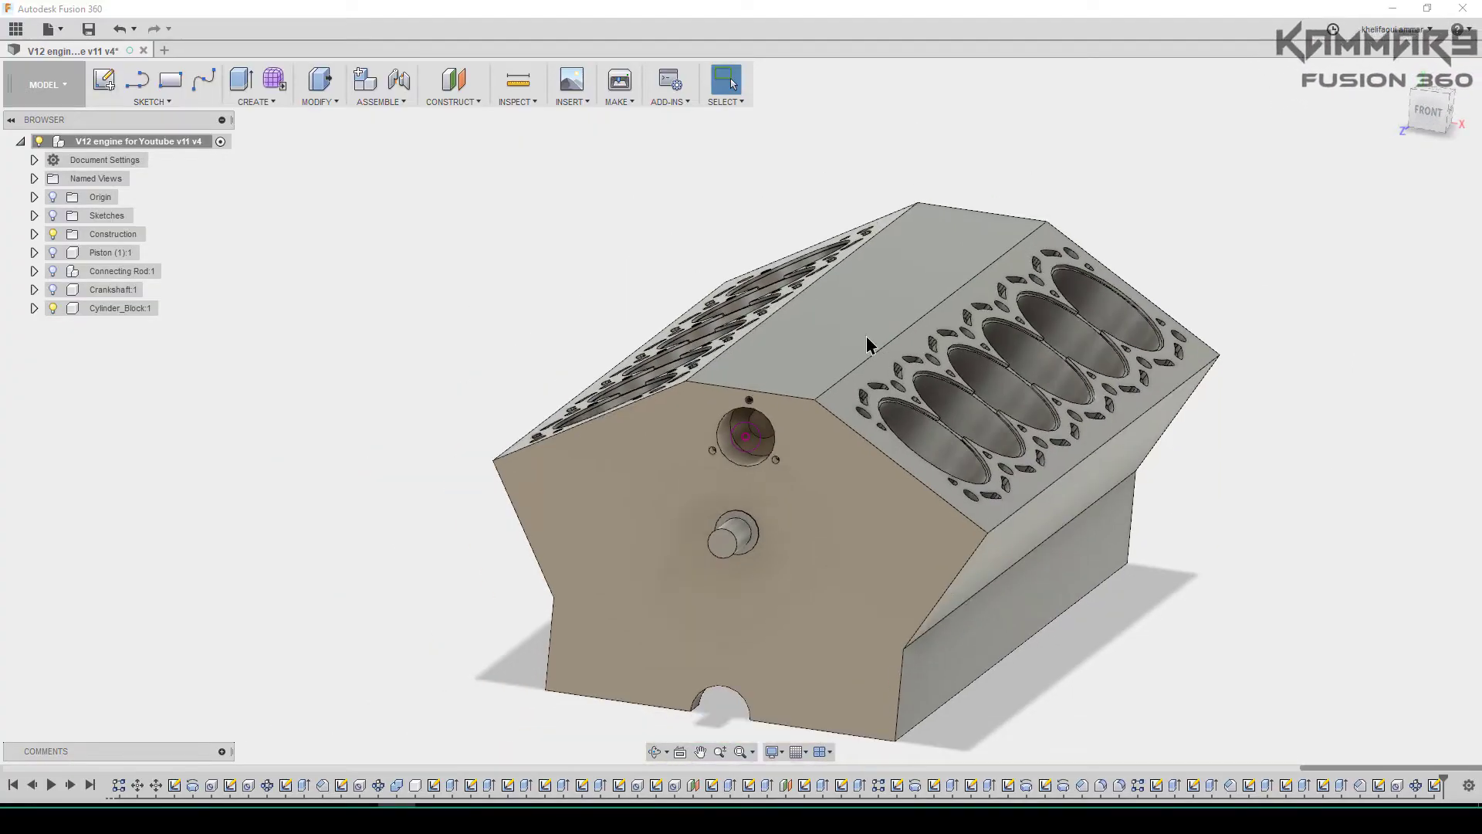
shift+middle_drag(738, 423, 875, 533)
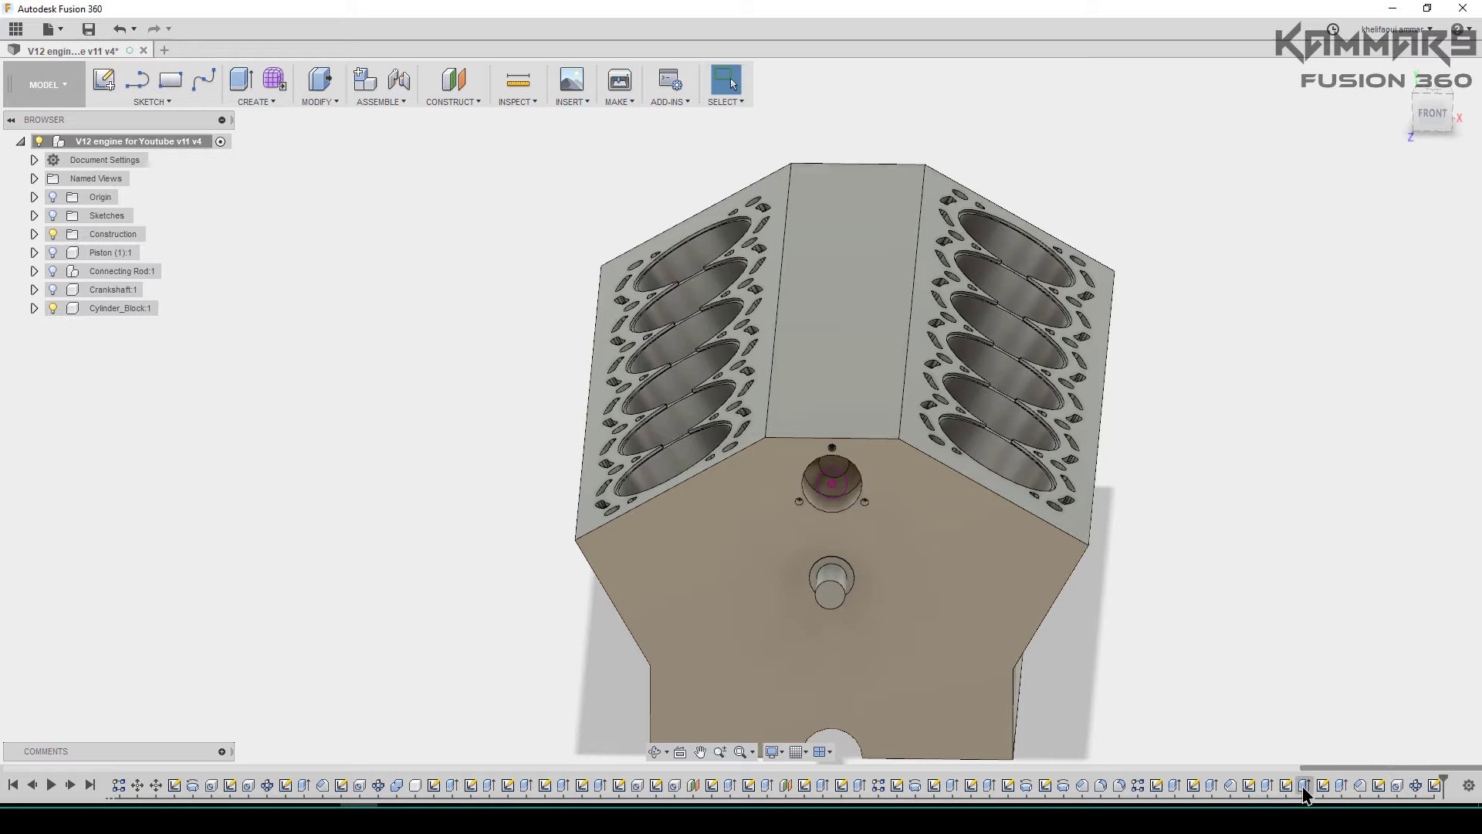
shift+middle_drag(1200, 594, 685, 409)
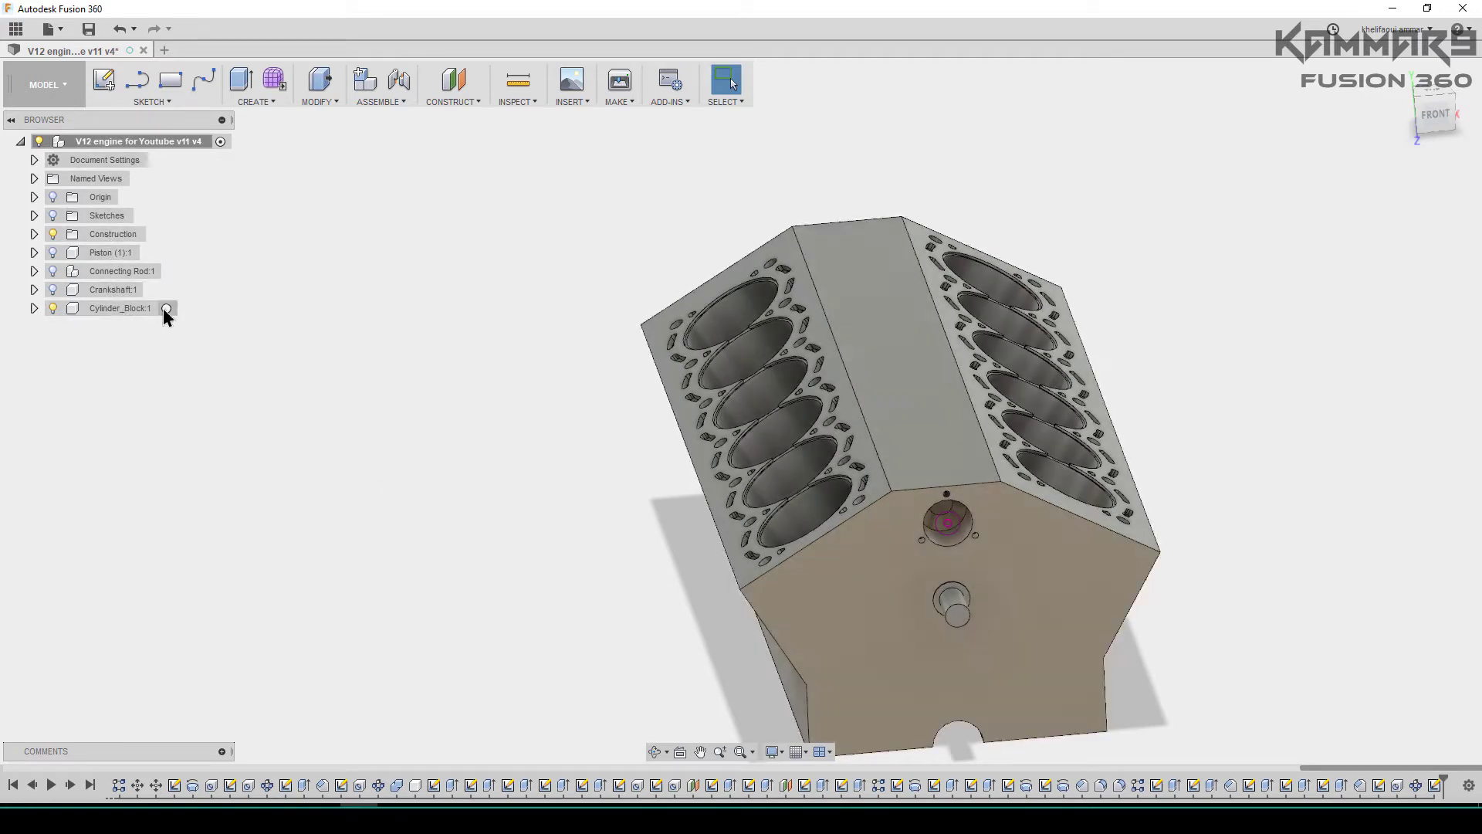
click(167, 309)
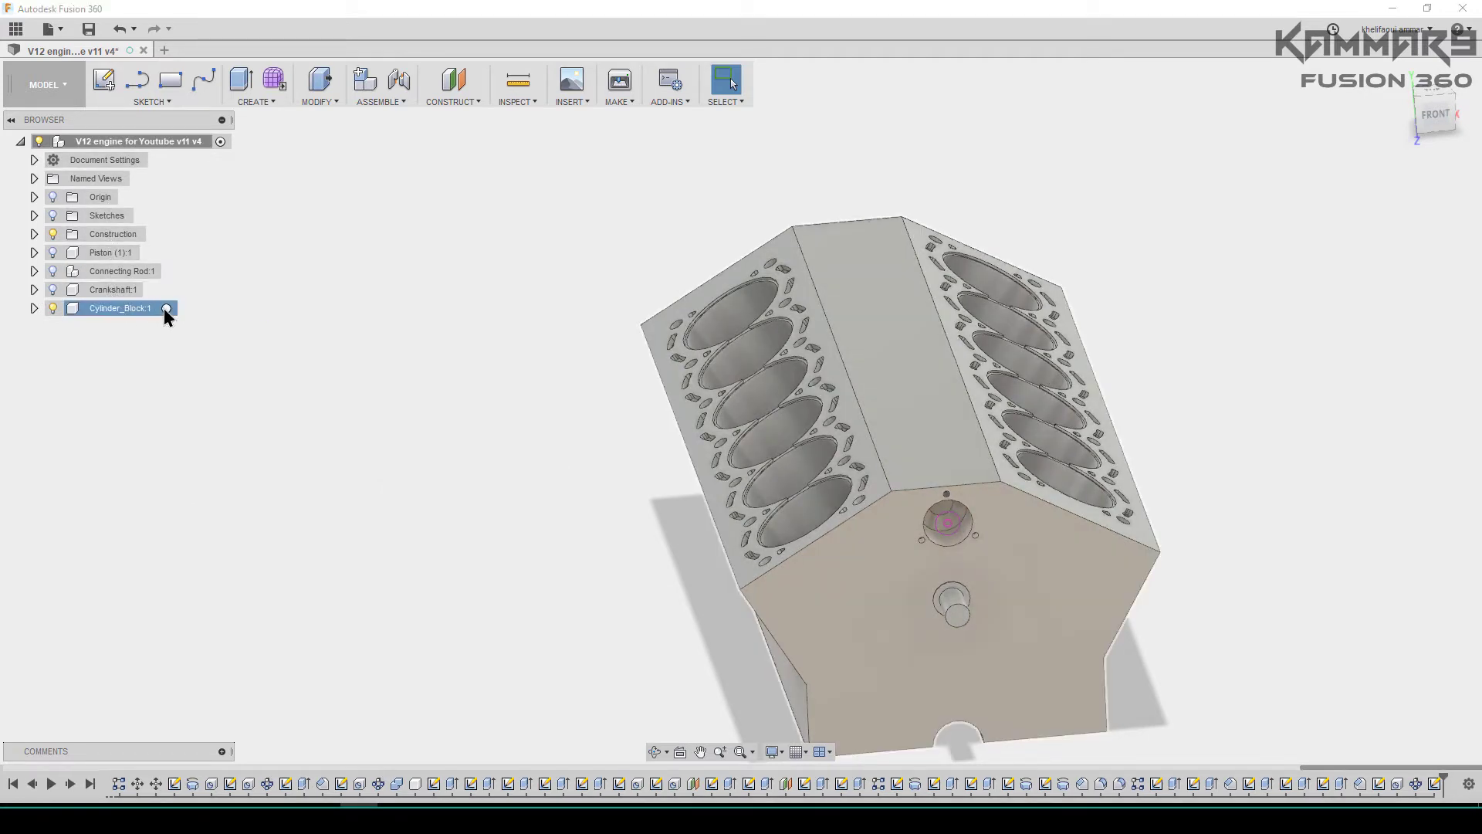
click(249, 404)
Examine the cylinder block from its front end around to the slanted side face below the cylinder bank, using Free Orbit
scroll(672, 402, down, 3)
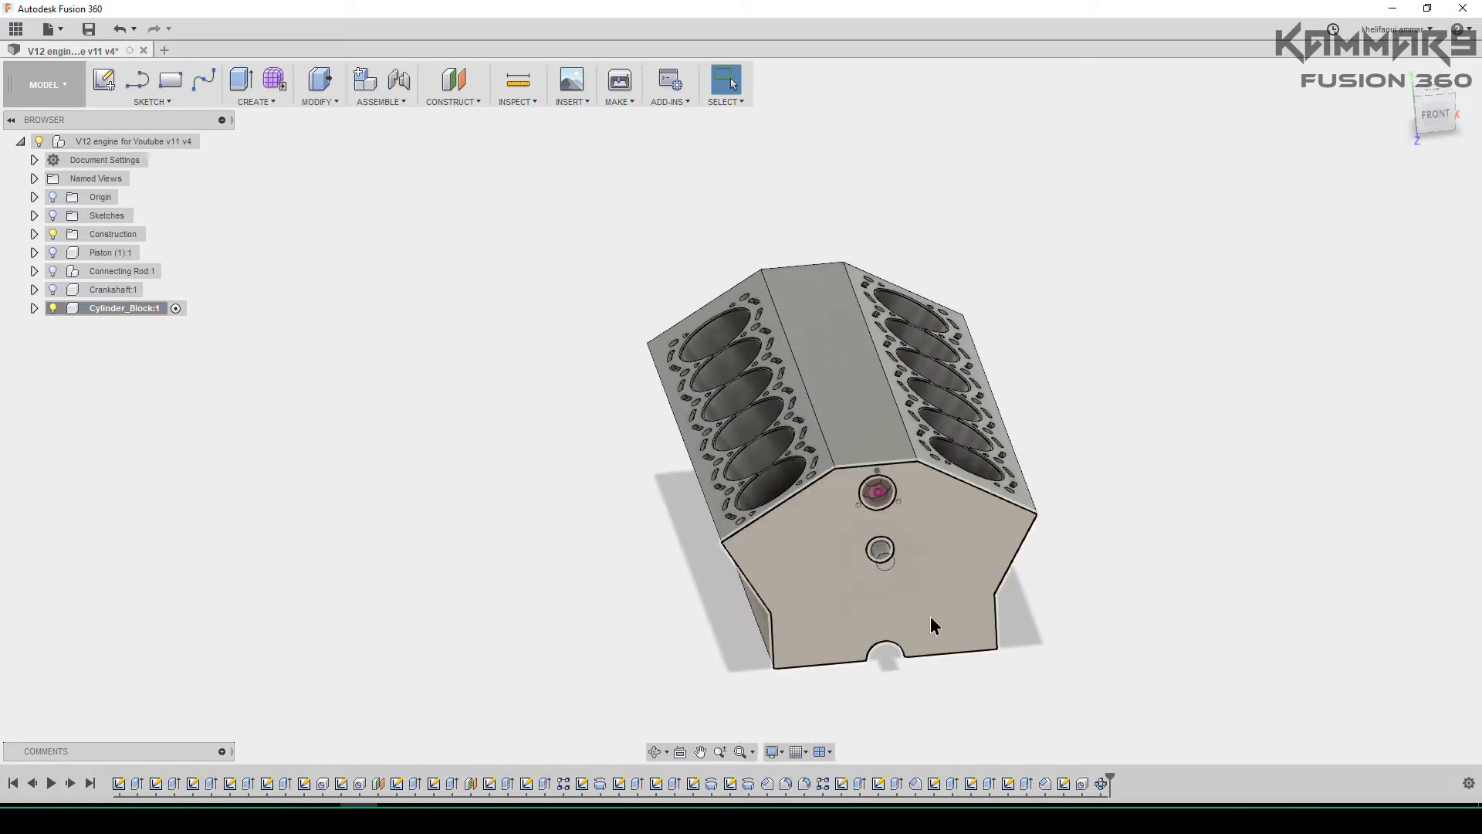
scroll(1002, 603, up, 2)
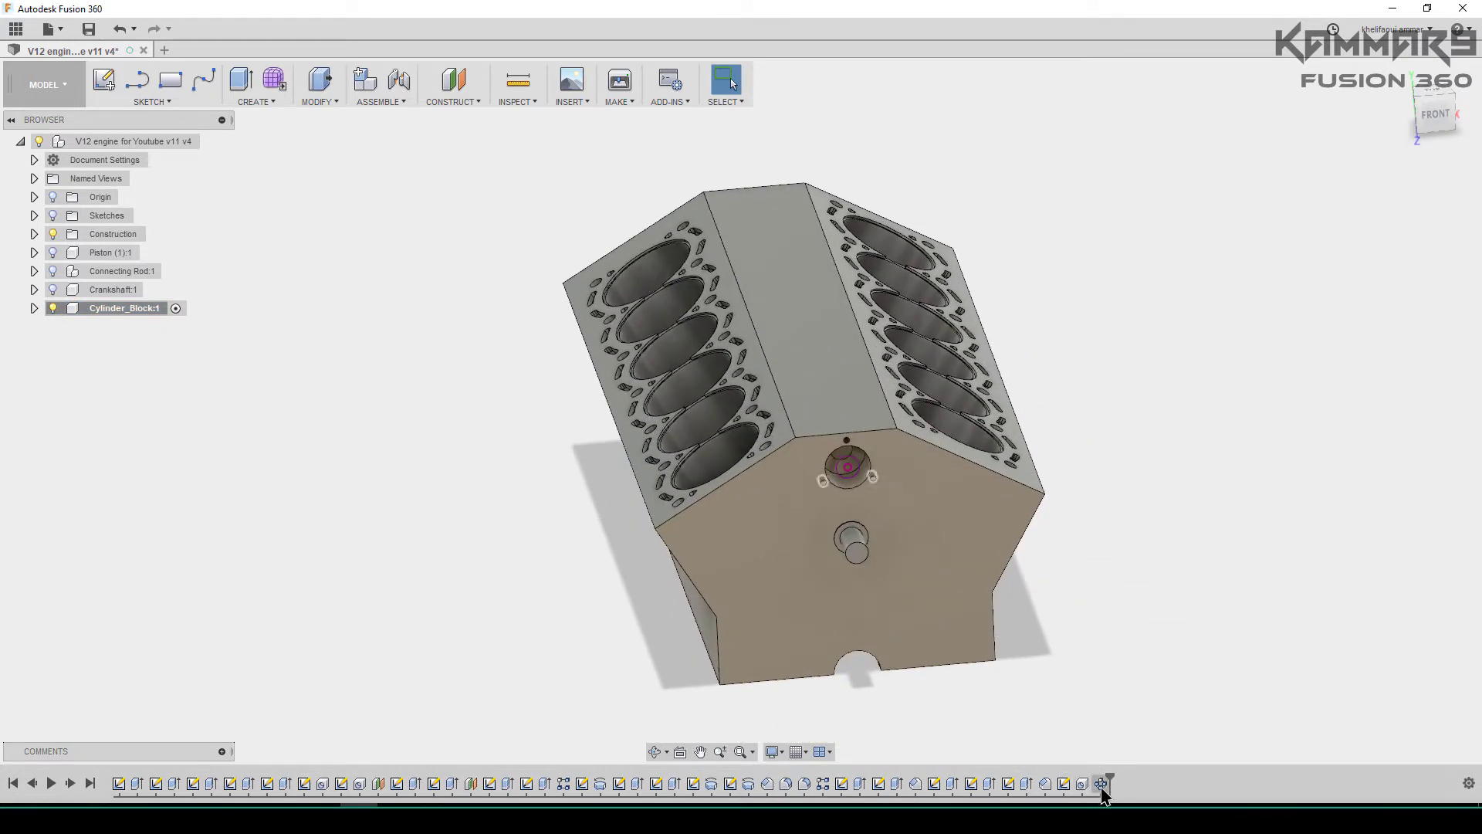
scroll(850, 502, up, 5)
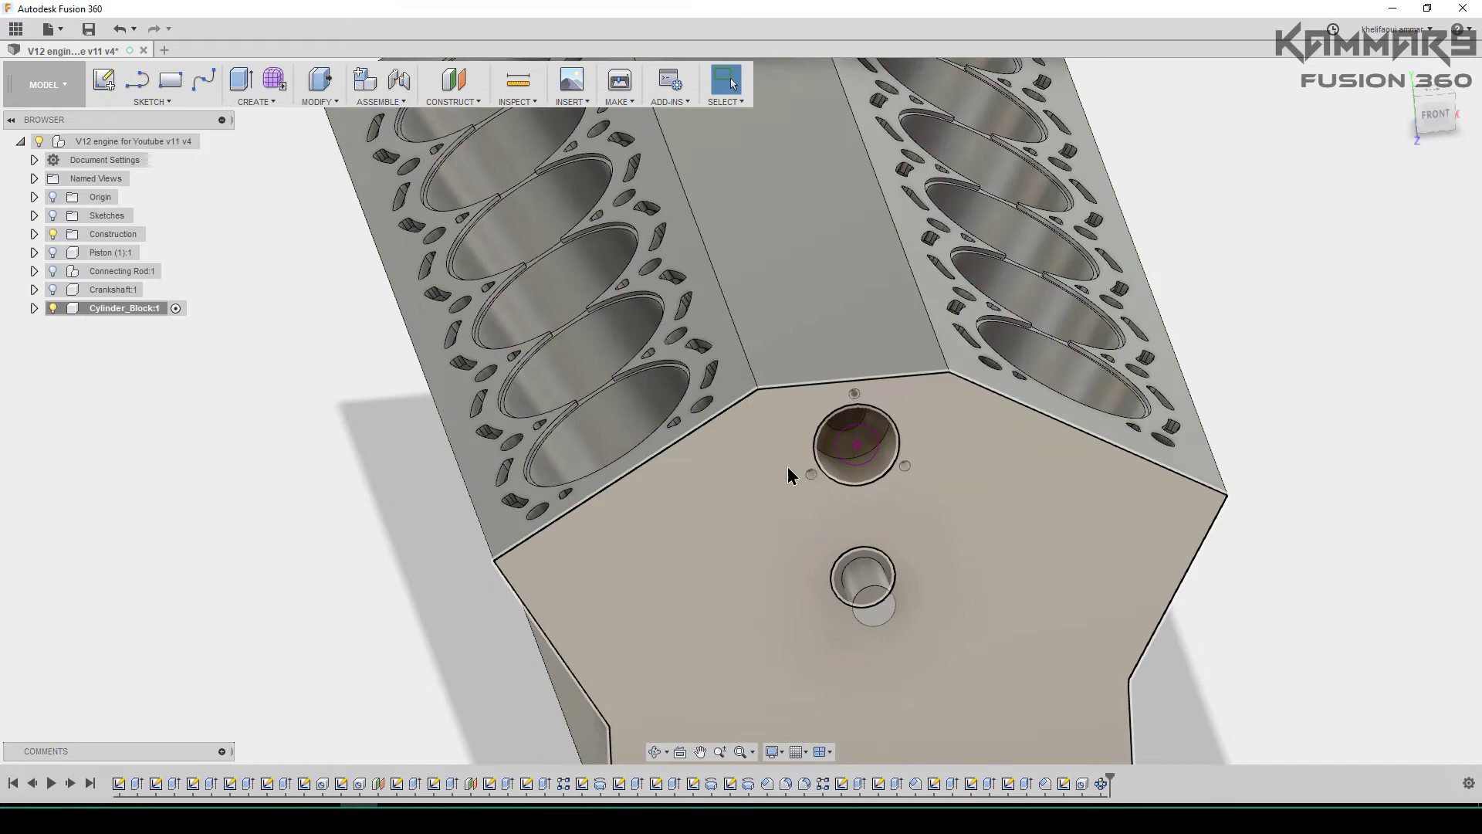
shift+middle_drag(771, 443, 804, 433)
click(666, 753)
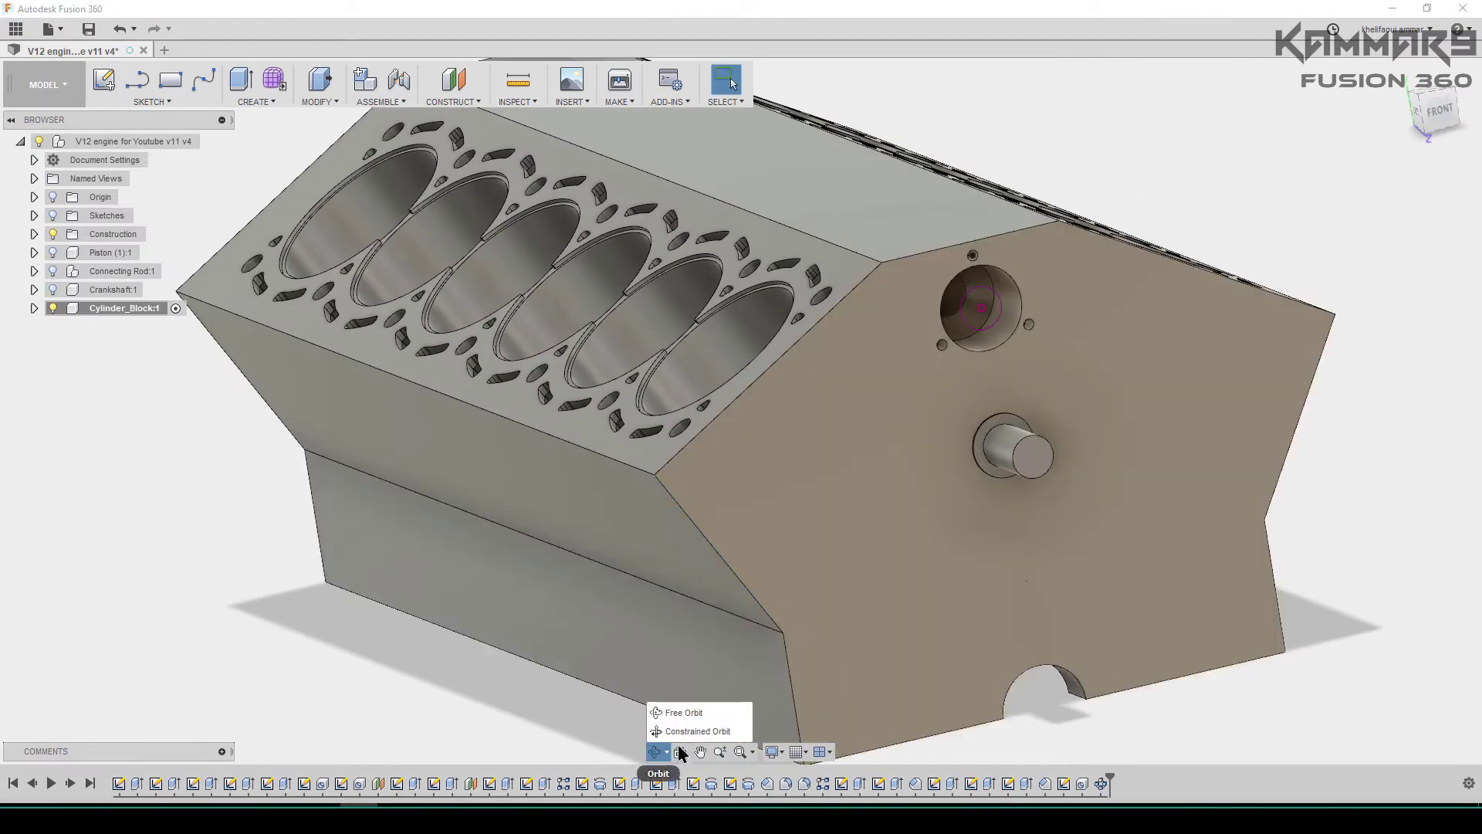
click(664, 712)
drag(679, 721, 651, 605)
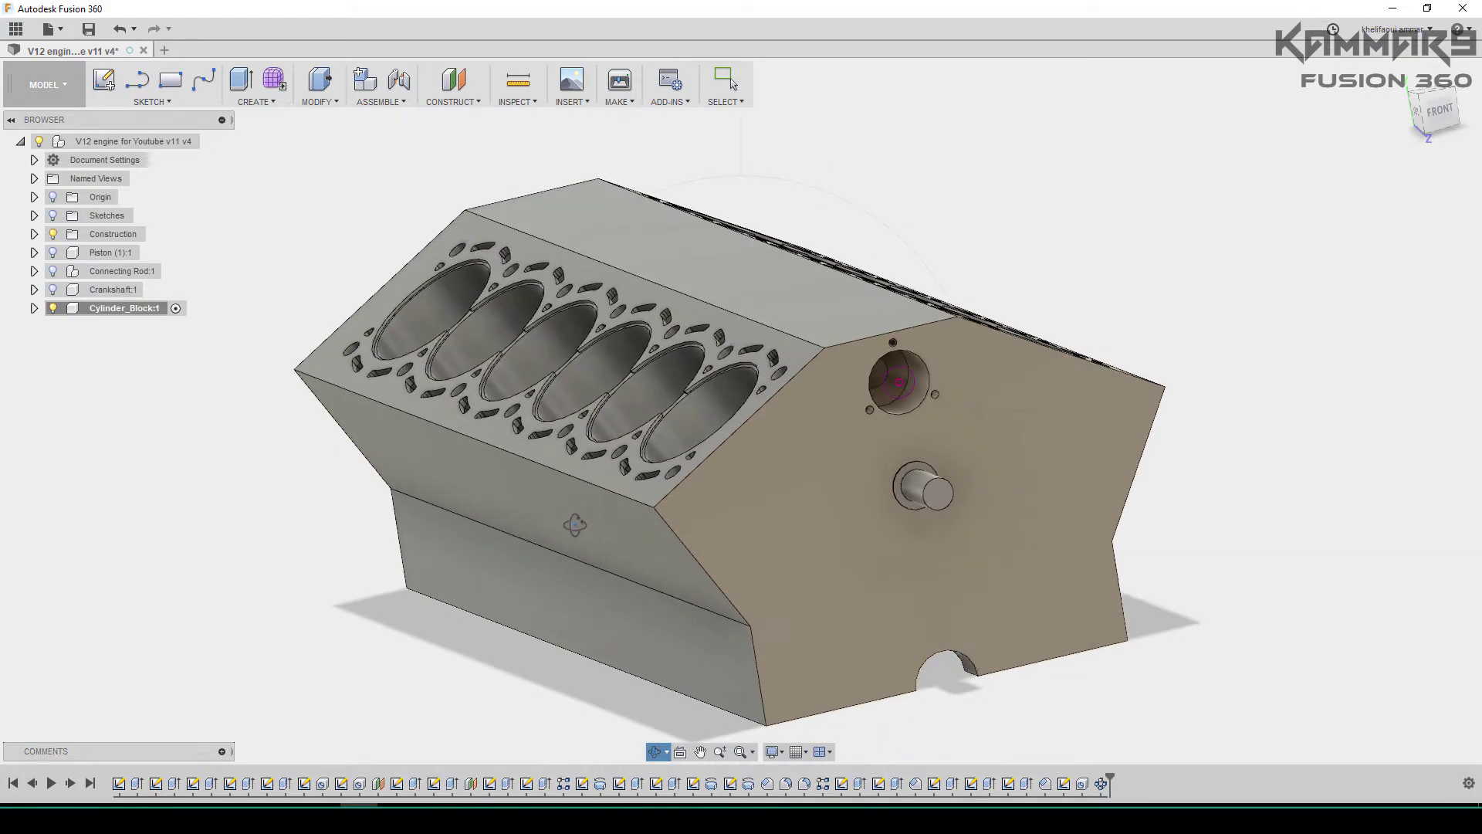
mouse_move(575, 525)
mouse_down()
mouse_move(625, 527)
mouse_move(567, 474)
mouse_move(574, 511)
mouse_up()
key(Escape)
scroll(668, 471, down, 3)
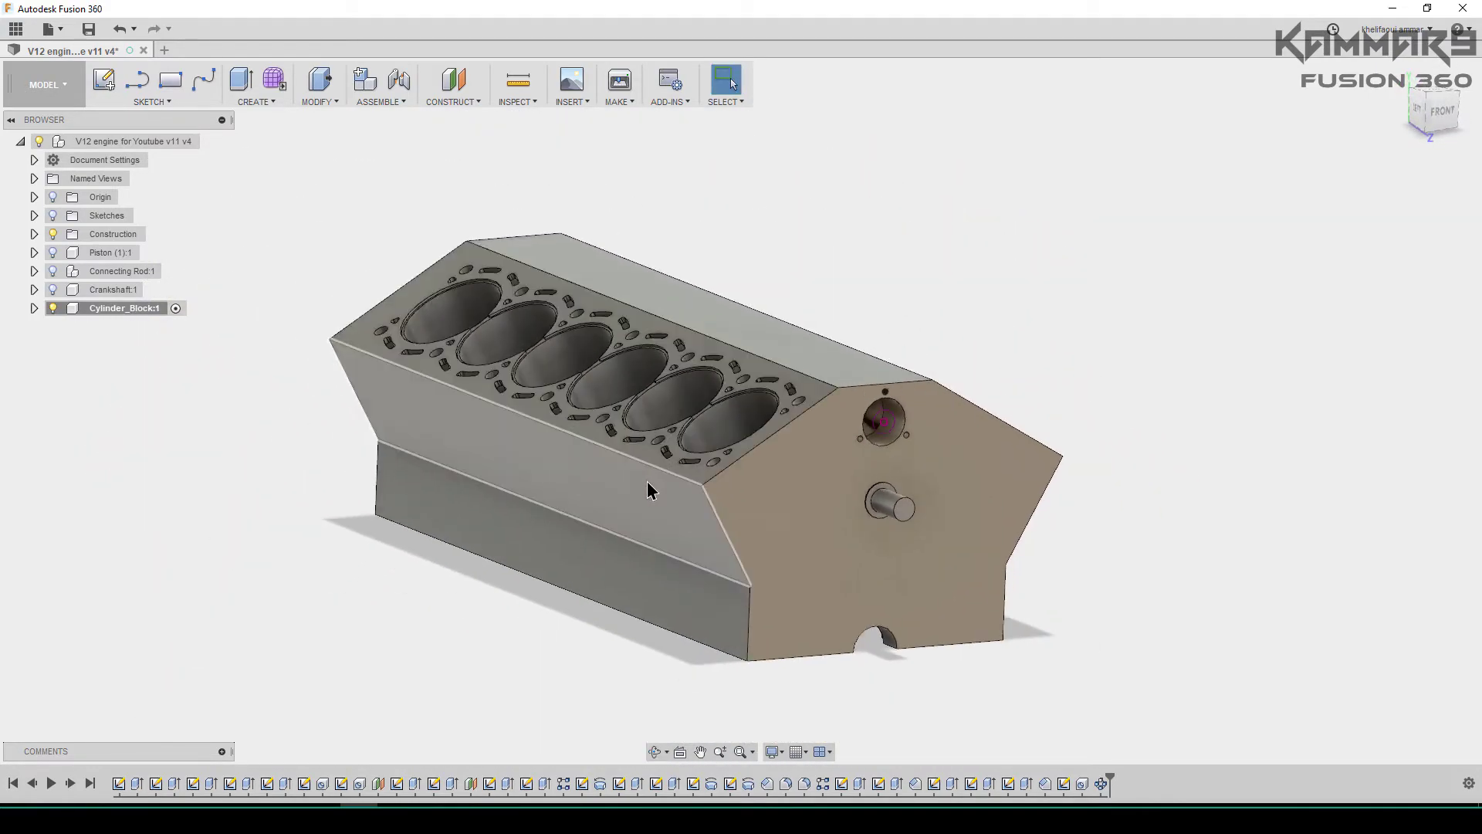
middle_drag(652, 481, 696, 488)
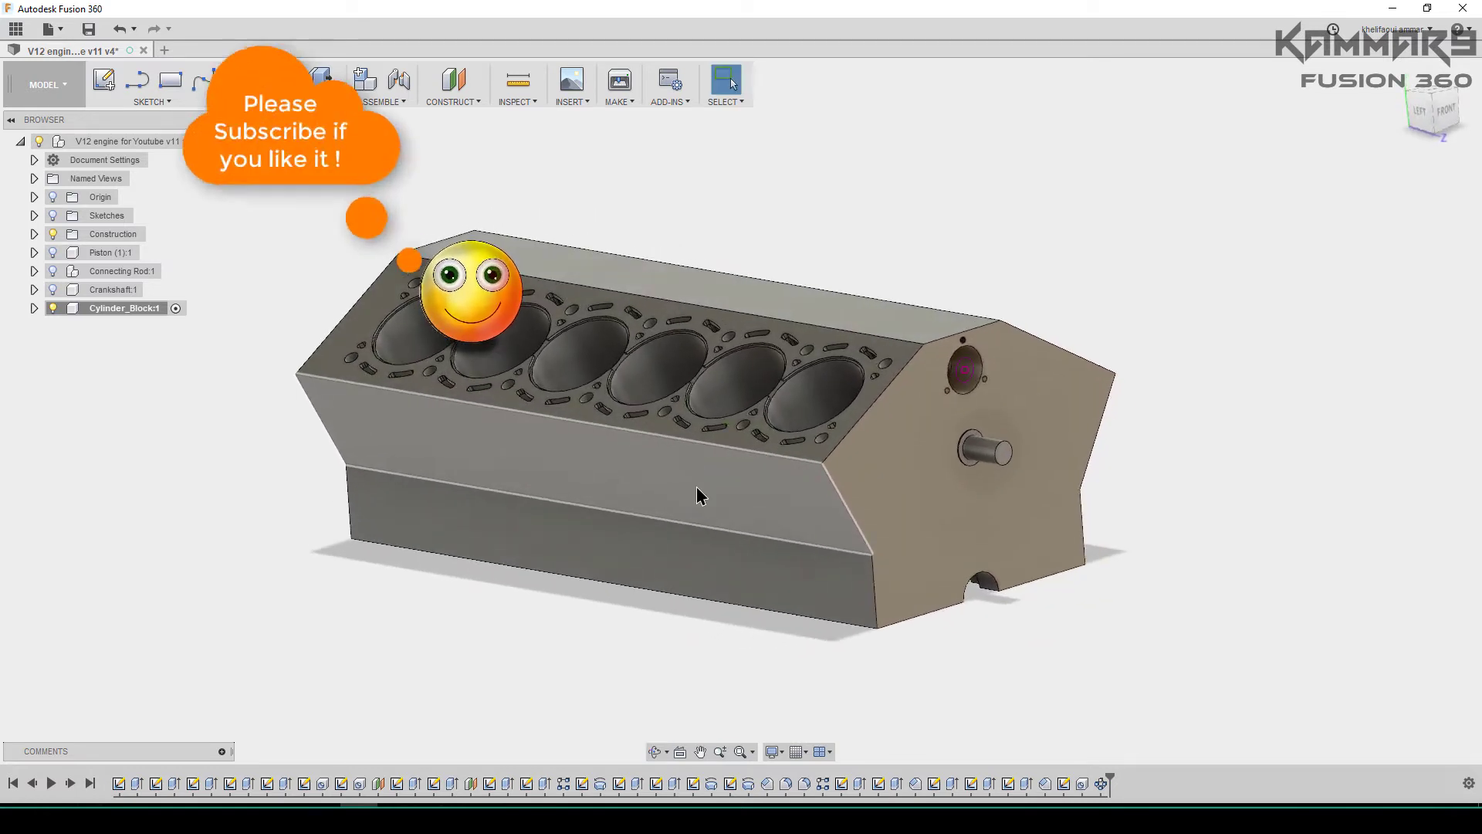
Start a sketch on the block's slanted side face directly below the cylinder bank
click(783, 495)
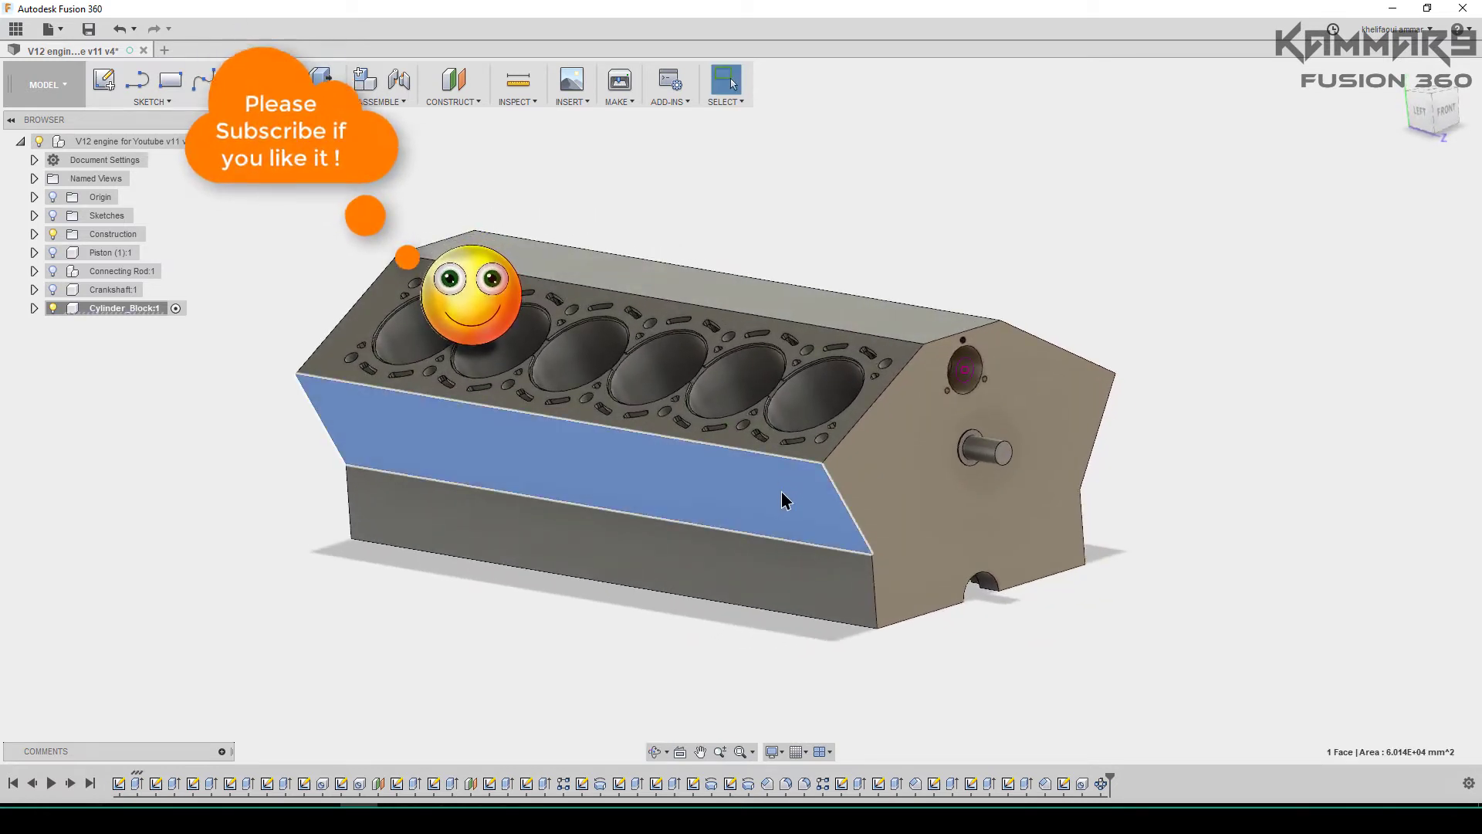
click(99, 84)
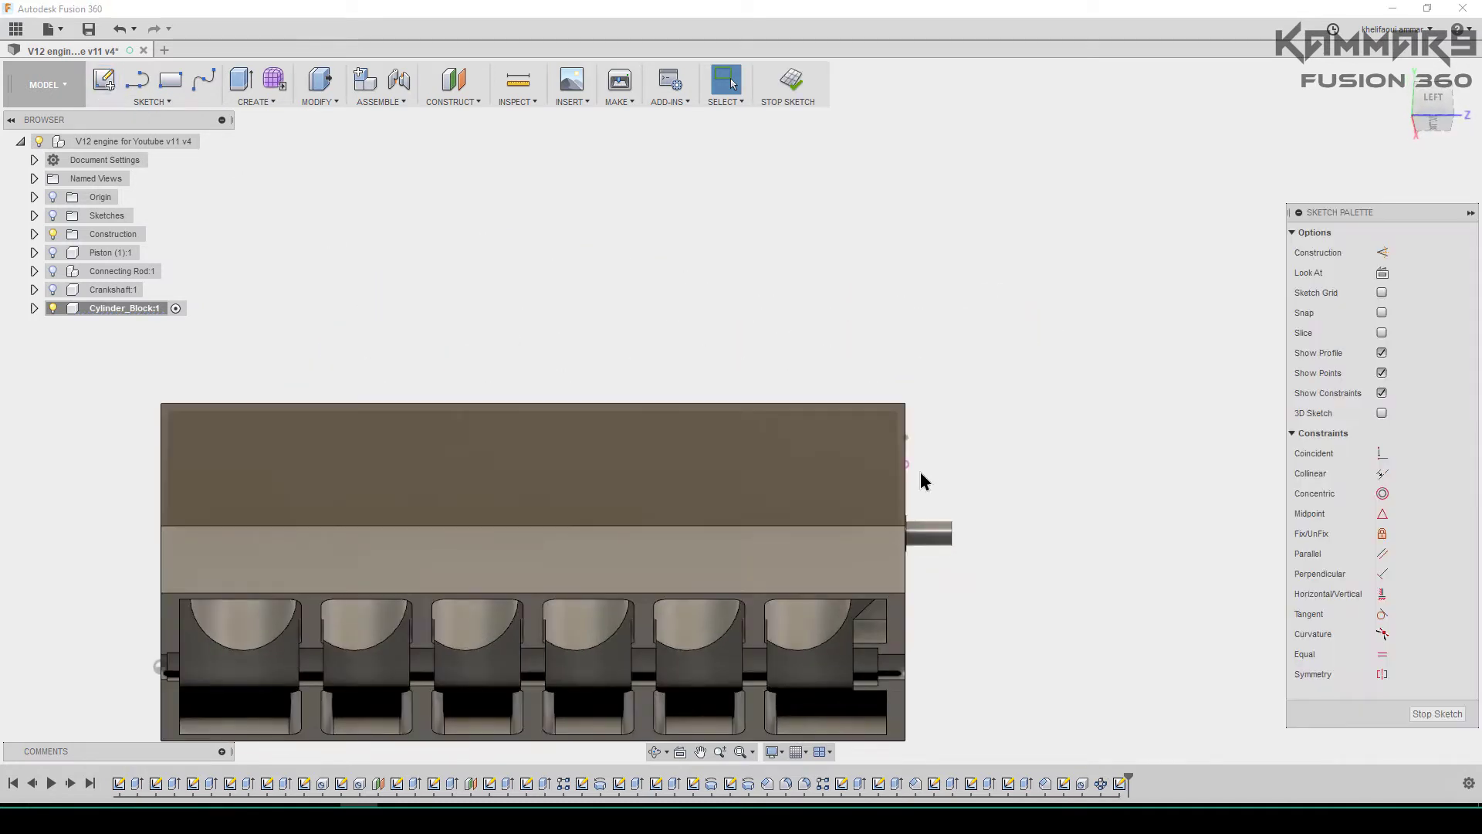
scroll(849, 455, up, 5)
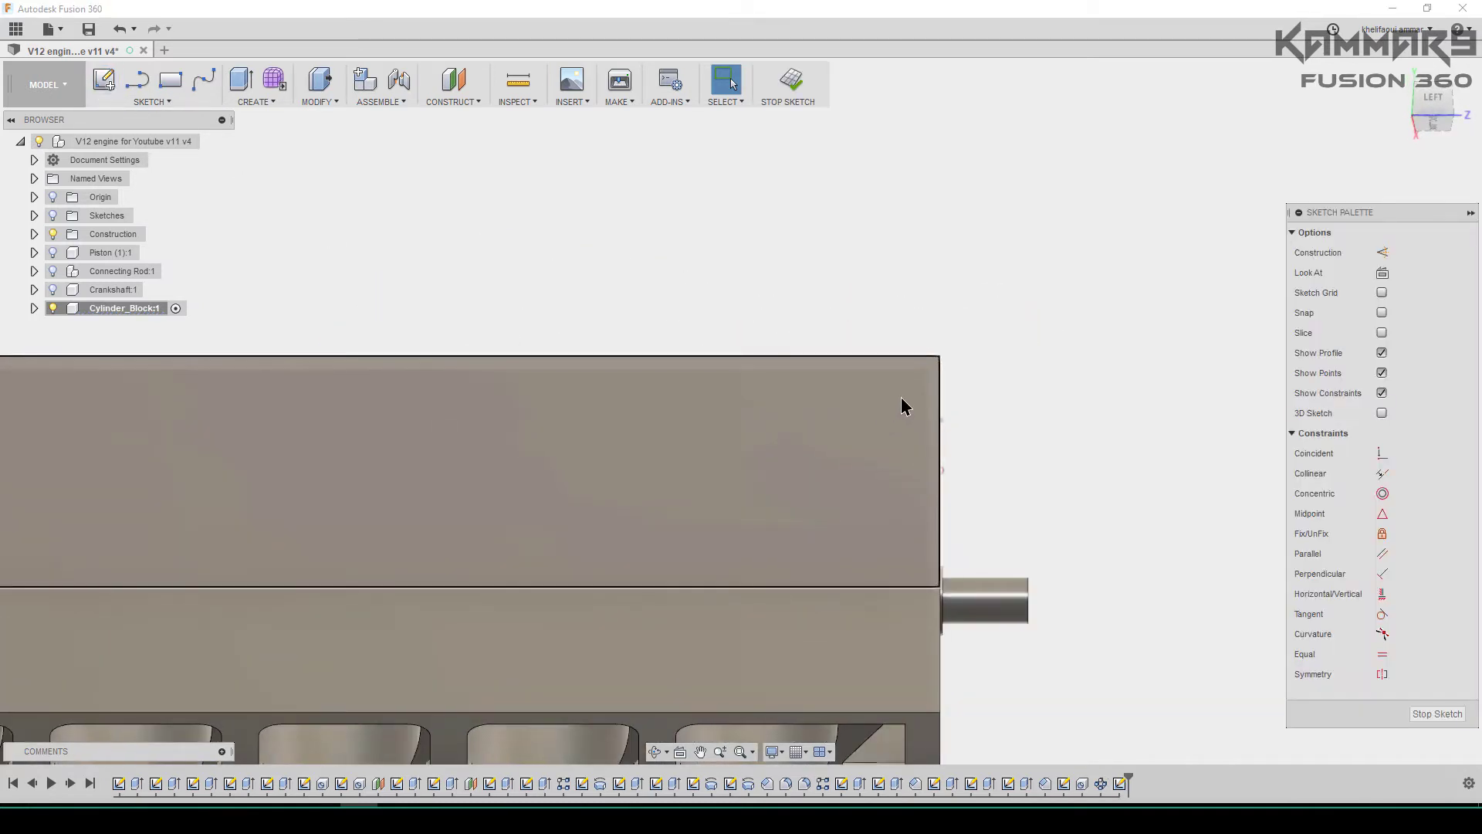
Sketch a rectangle about 24 mm wide and 100 mm high across the full height of the slanted face, near the block's front end
key(r)
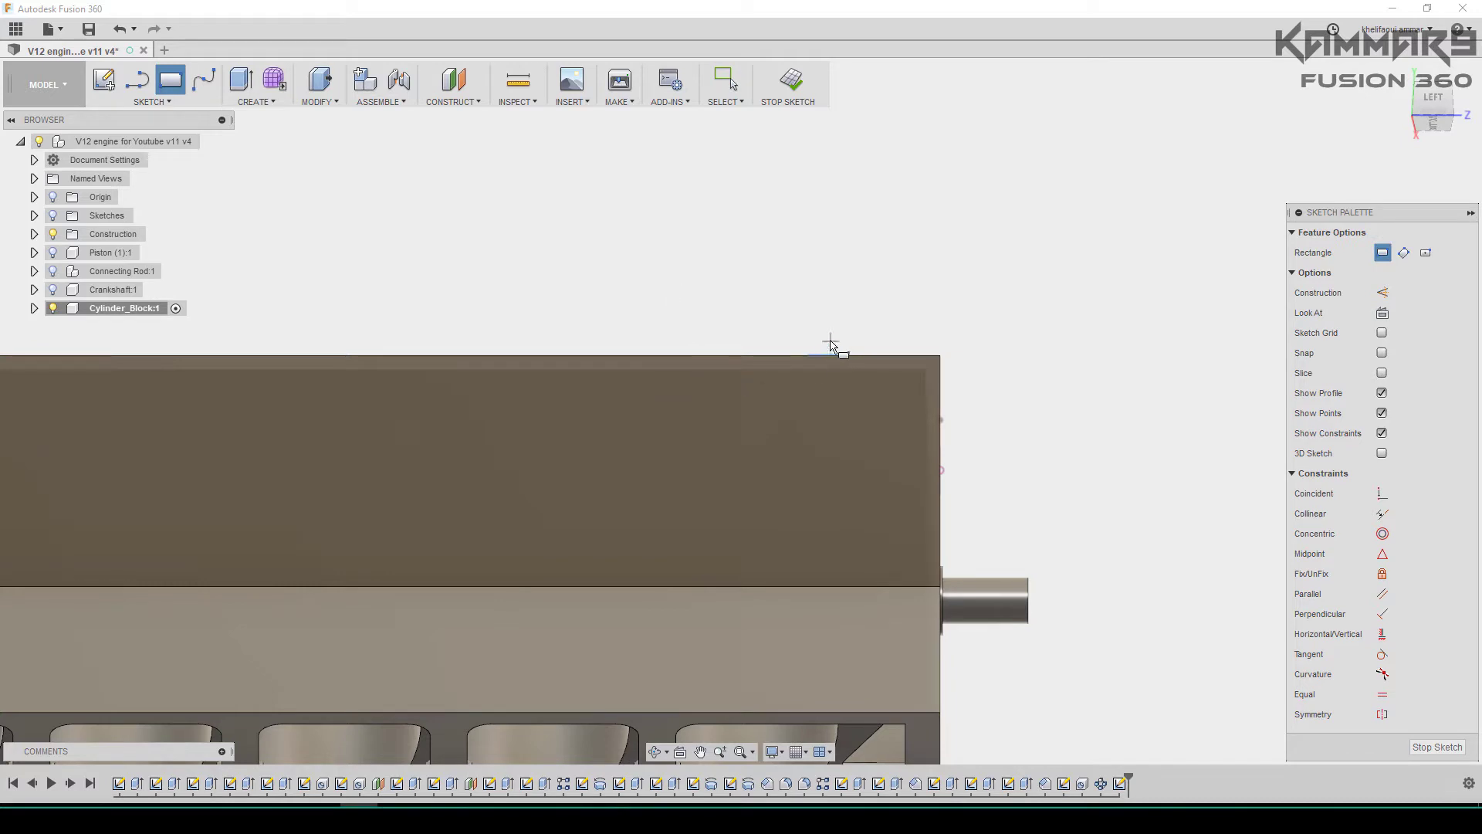
click(903, 357)
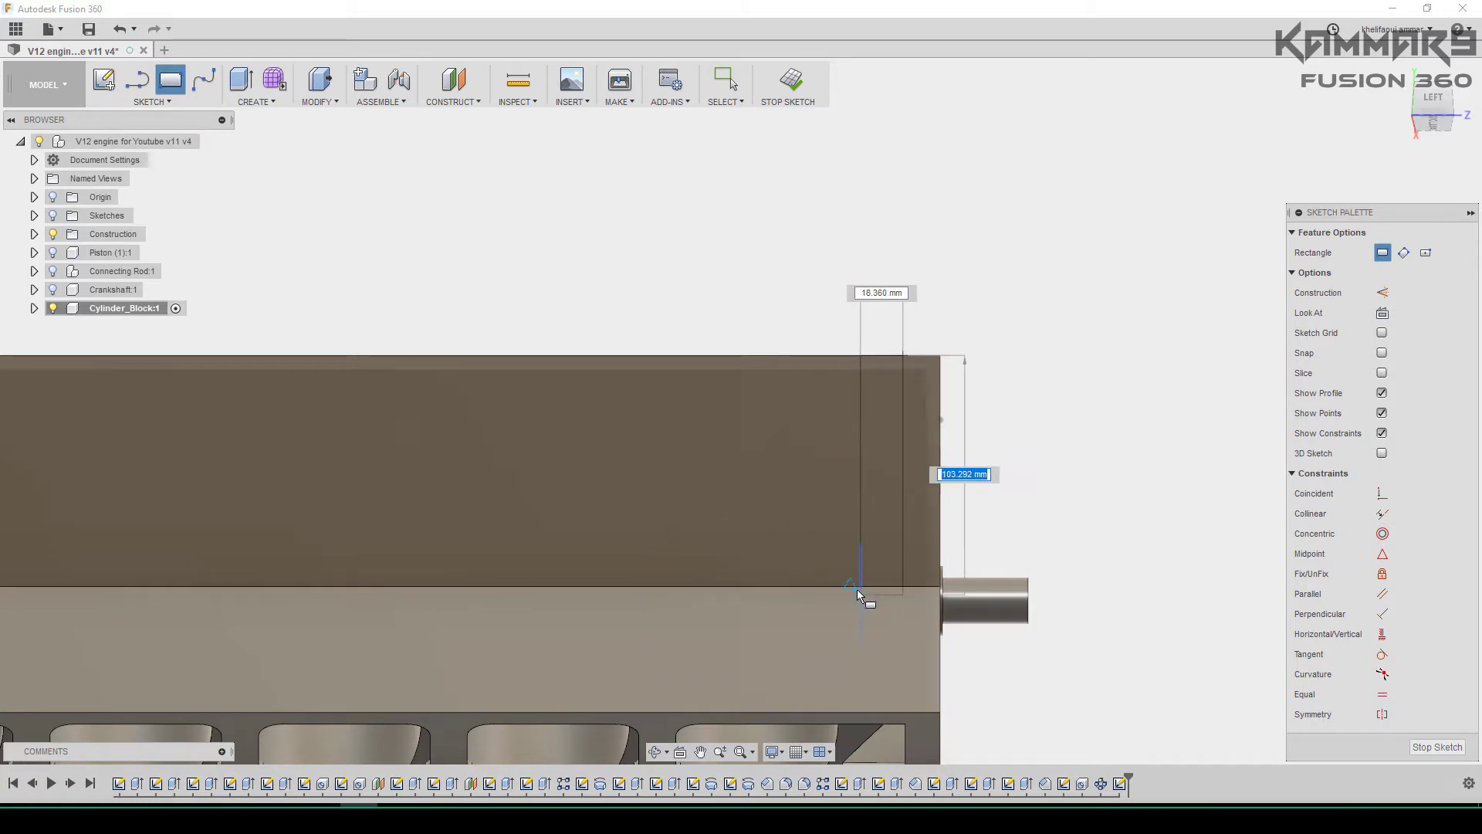
scroll(846, 586, up, 3)
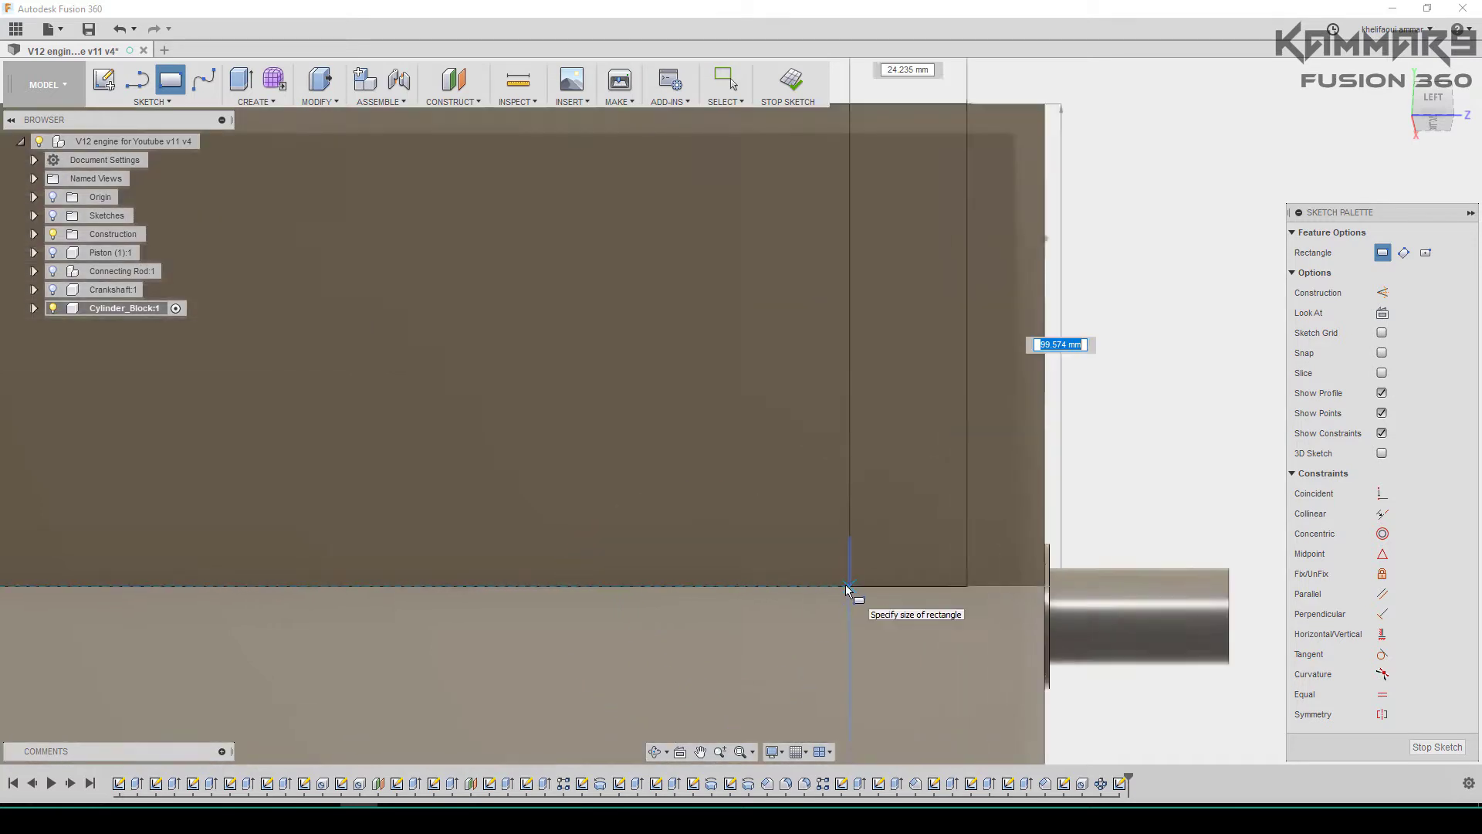
click(858, 582)
scroll(803, 569, down, 4)
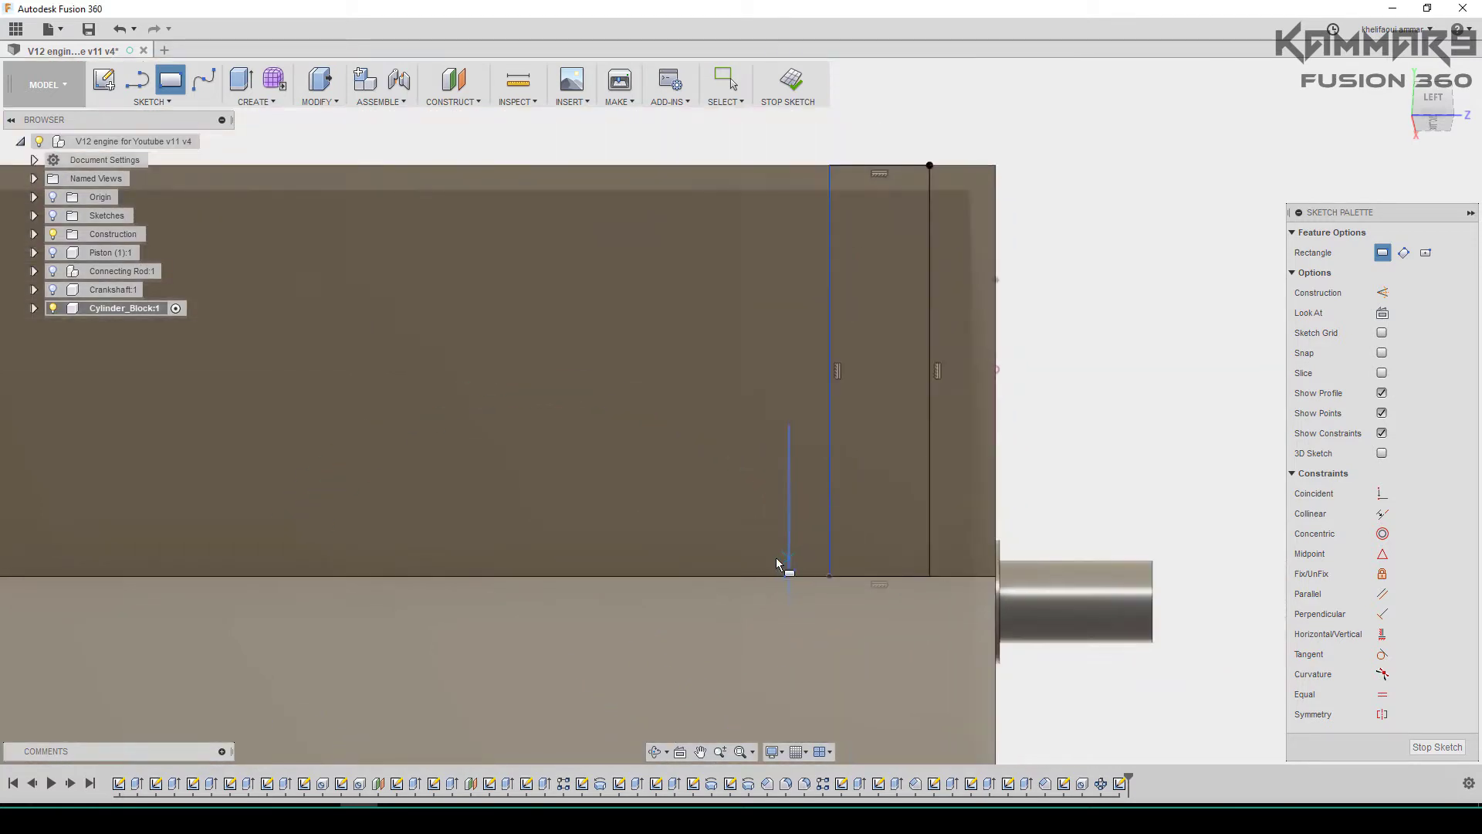
key(Escape)
scroll(1014, 474, down, 2)
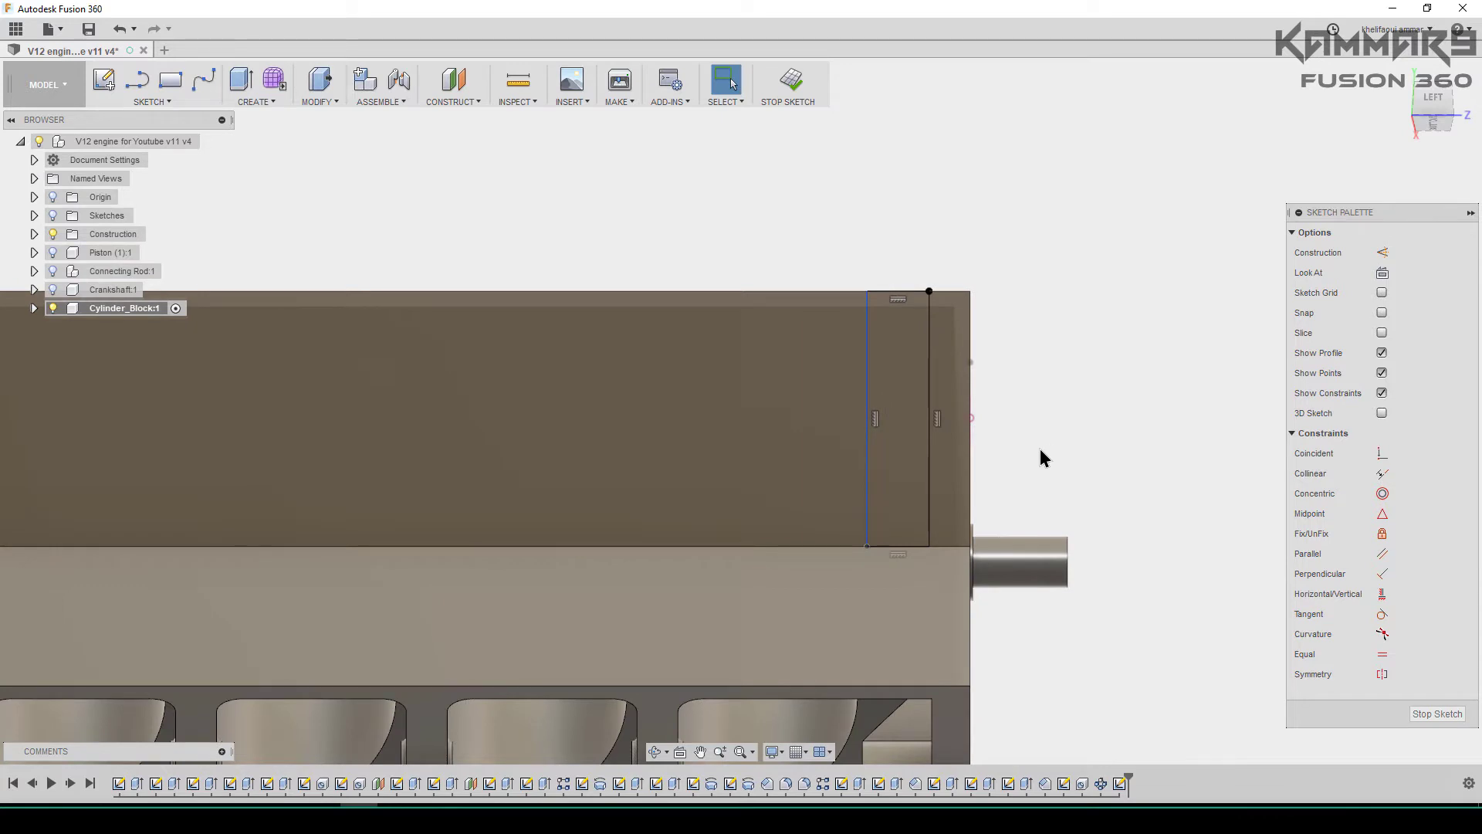
Try to dimension the distance between the rectangle's outer side and the block's front edge, and delete the resulting driven dimension
key(d)
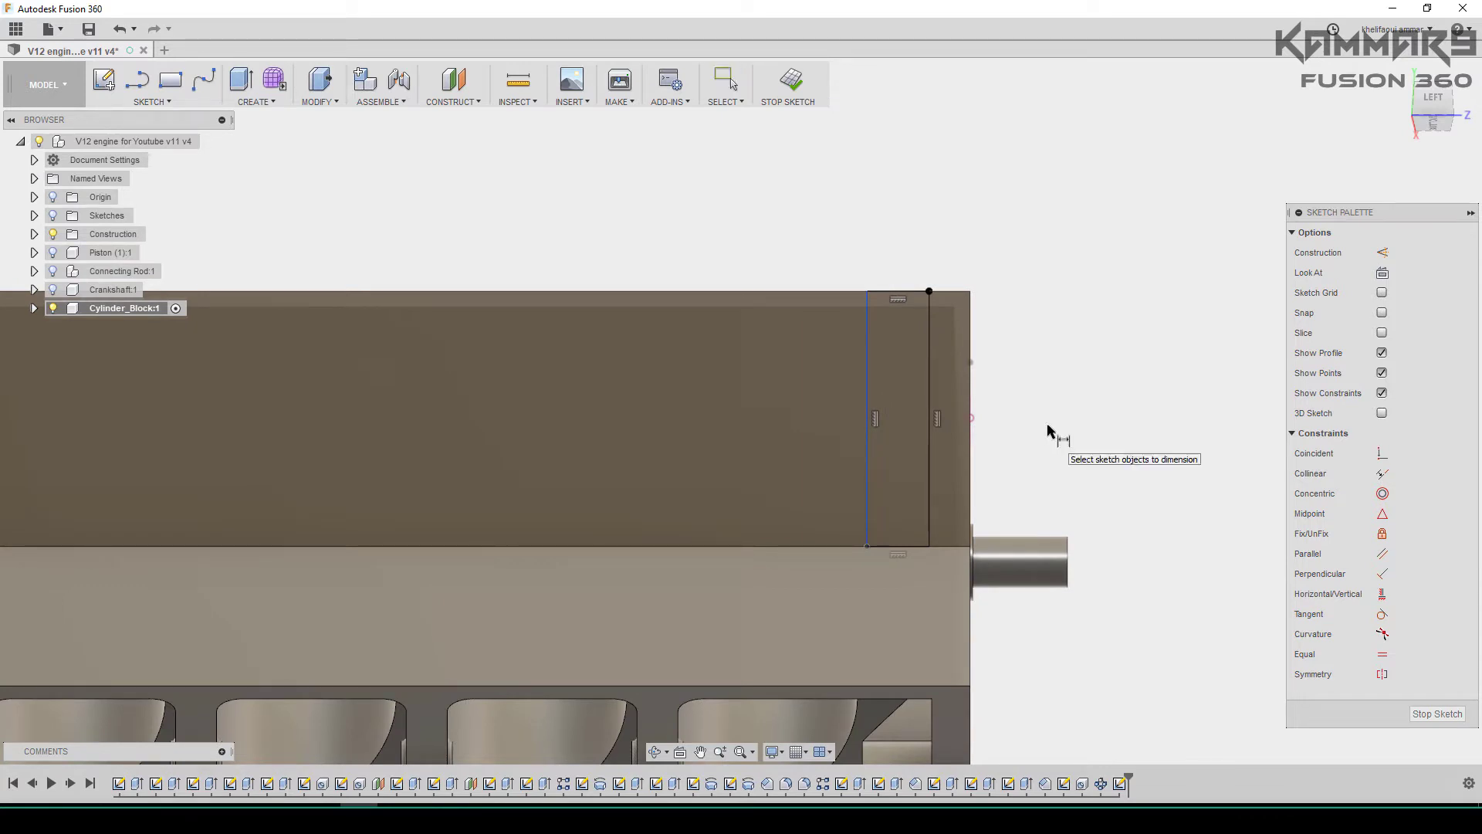
click(929, 337)
click(972, 346)
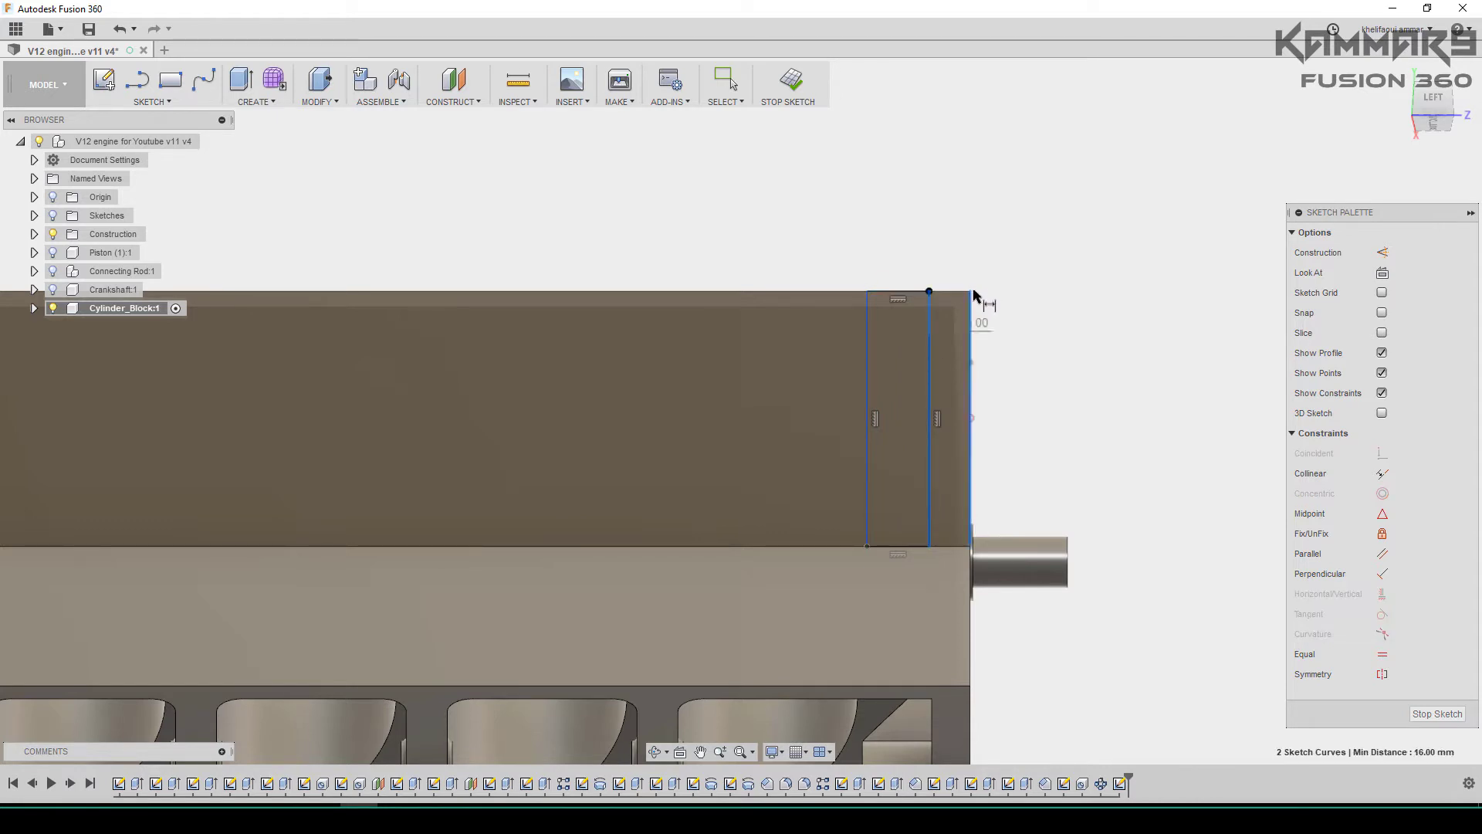
click(952, 235)
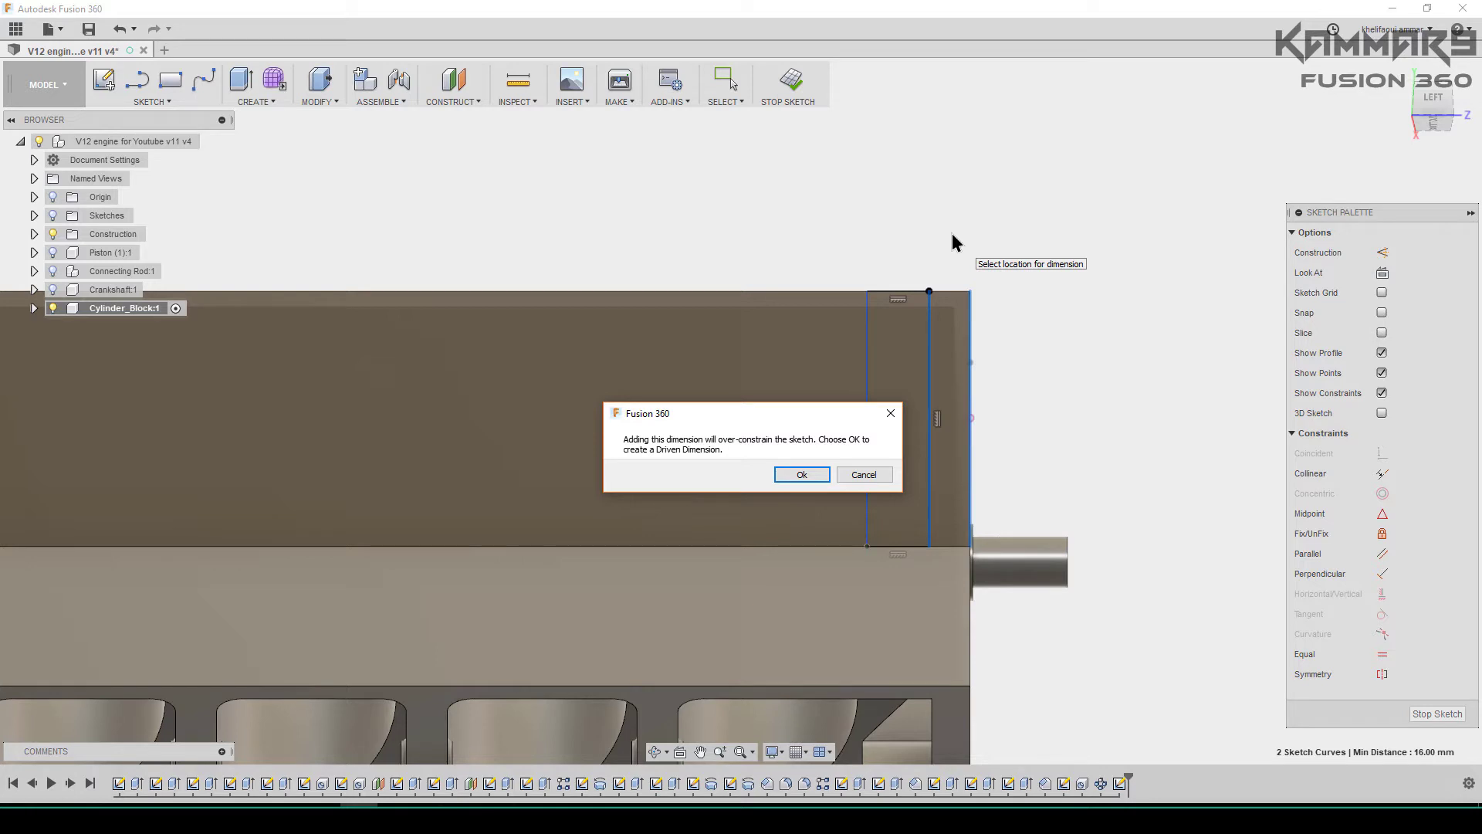
key(Return)
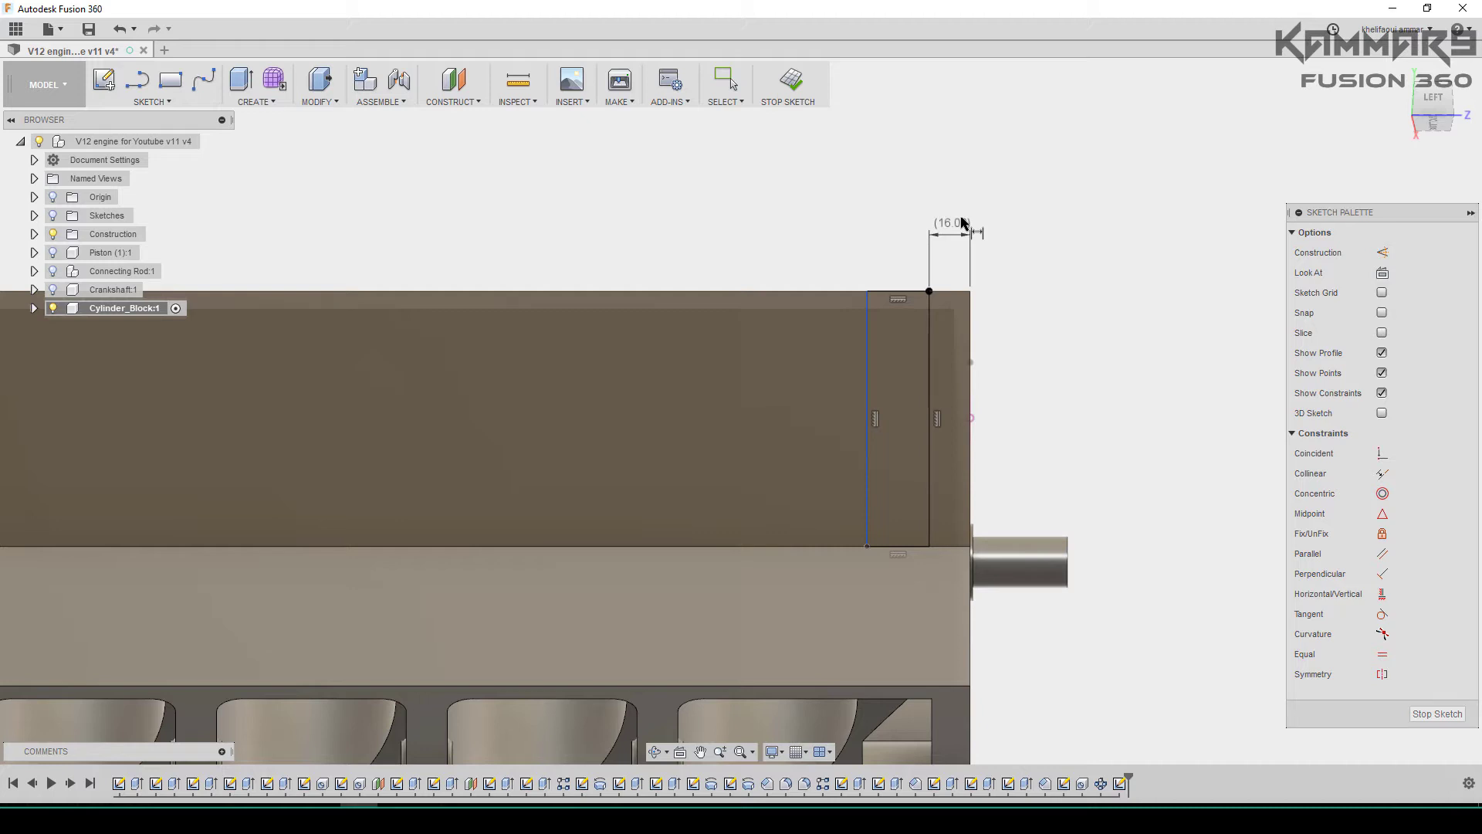
key(Escape)
key(Delete)
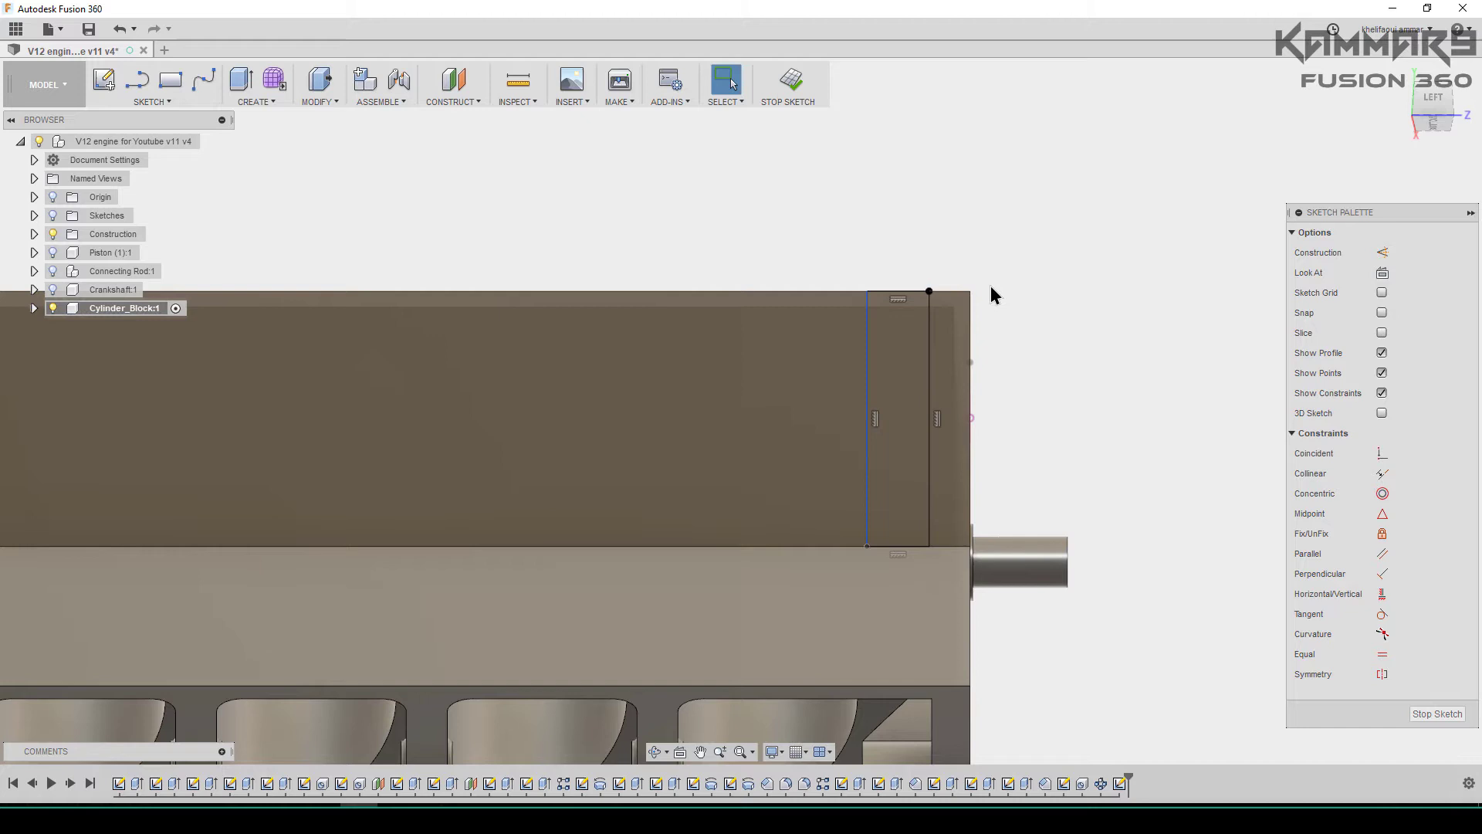
Remove the coincident constraint at the rectangle's upper outer corner and shift its outer side slightly towards the block's front edge
click(931, 337)
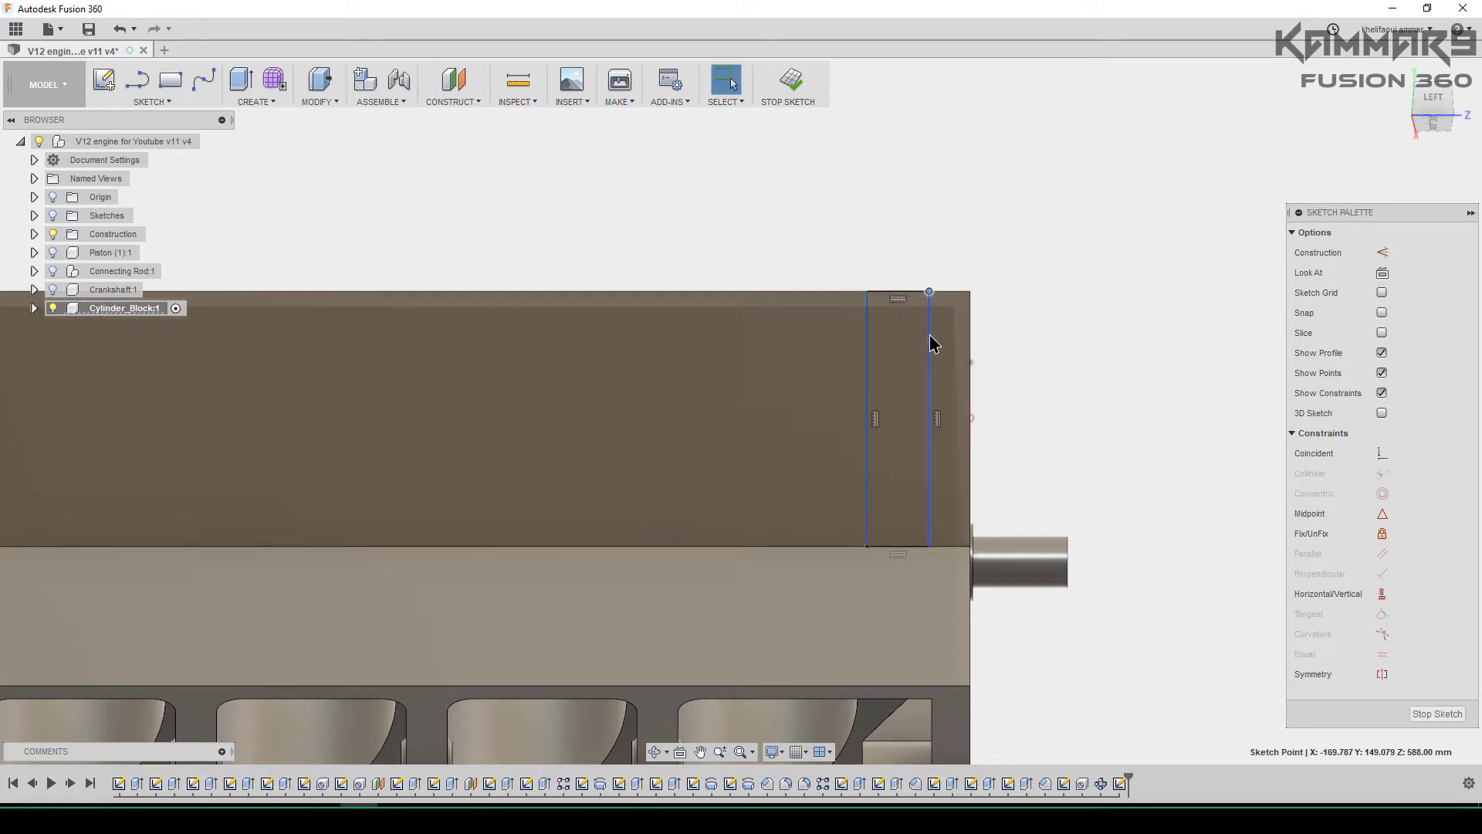
scroll(930, 309, up, 2)
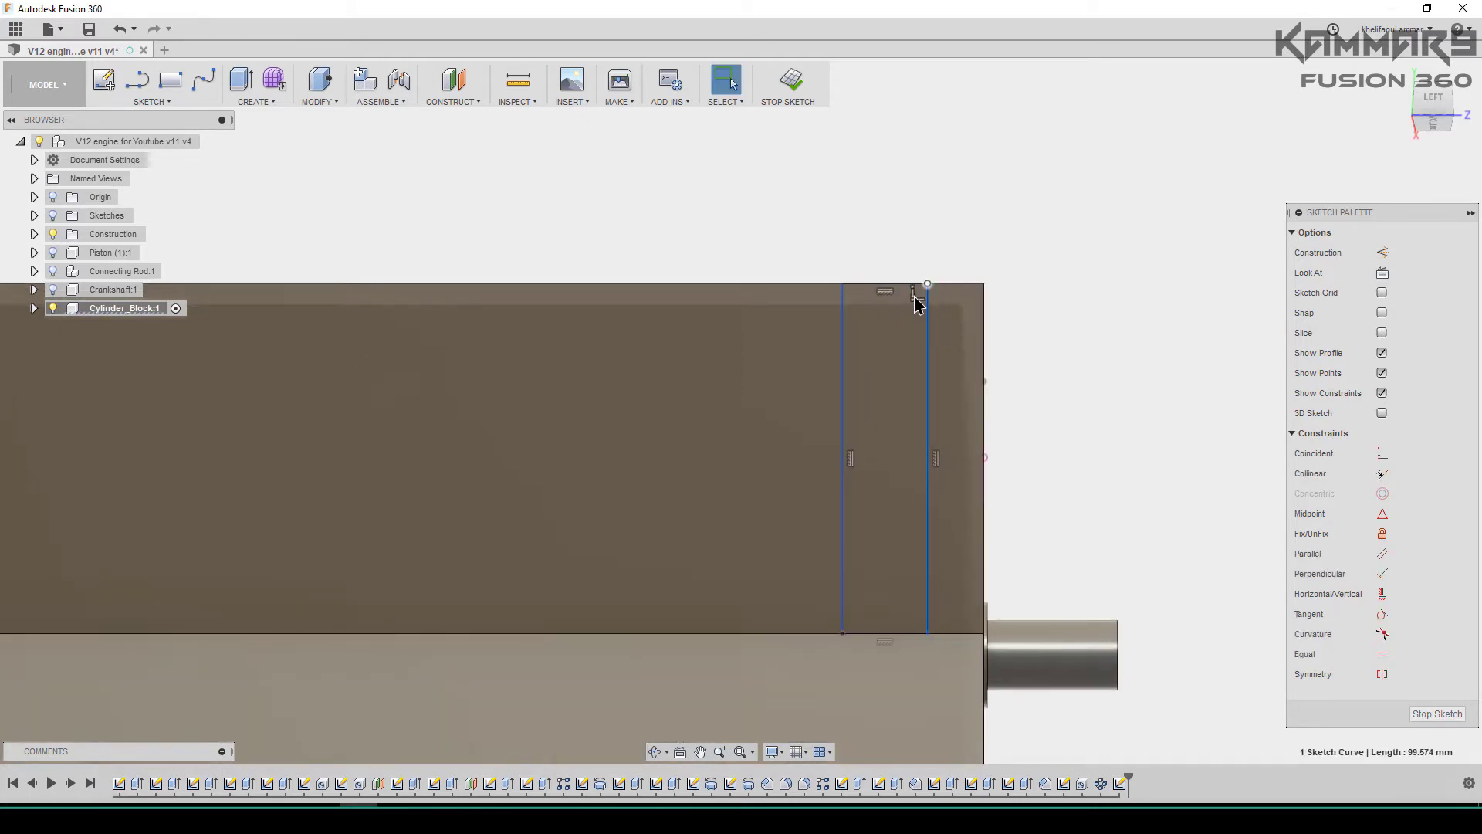
click(915, 297)
key(Delete)
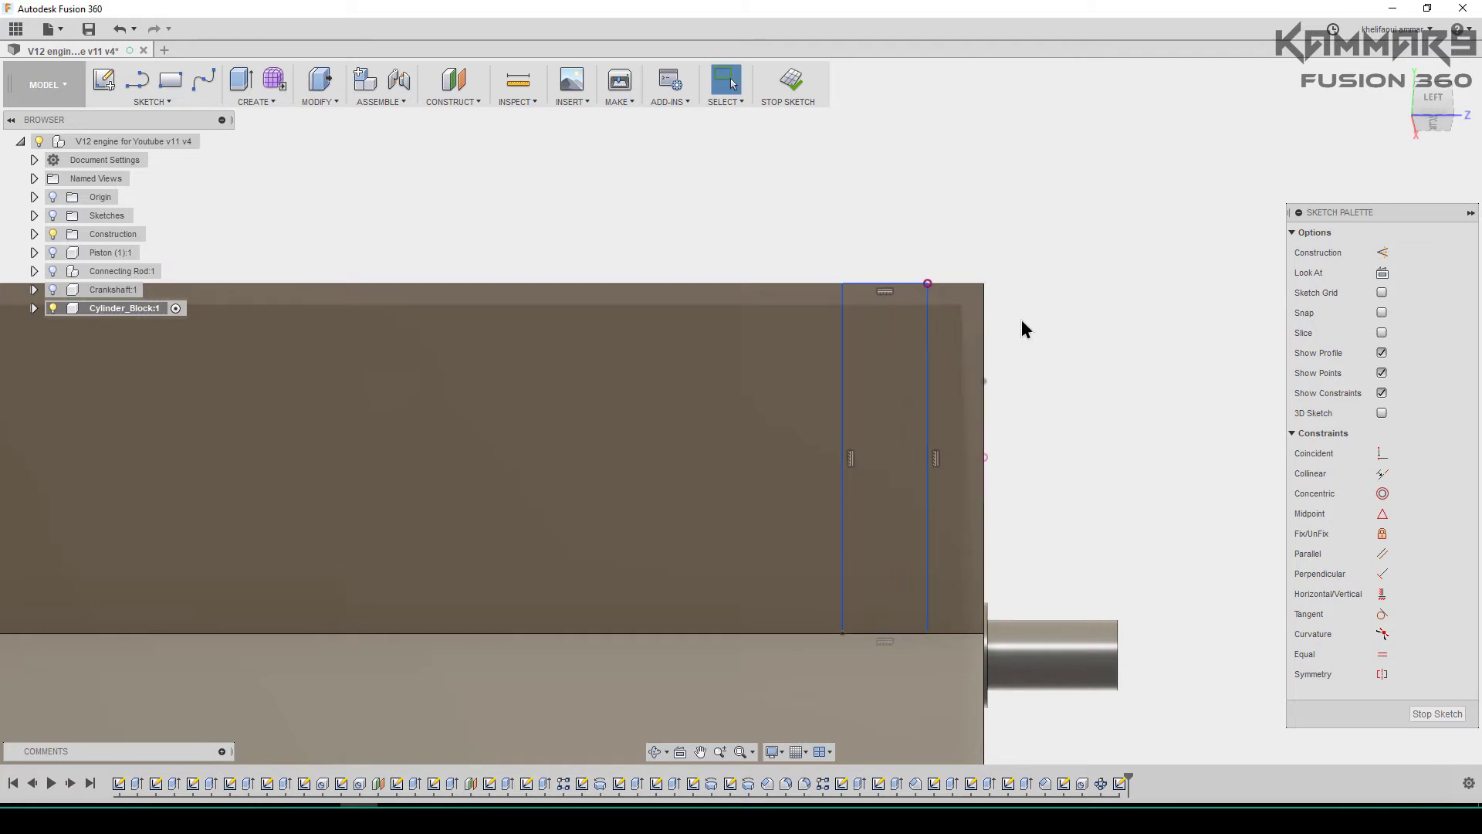
drag(927, 307, 939, 311)
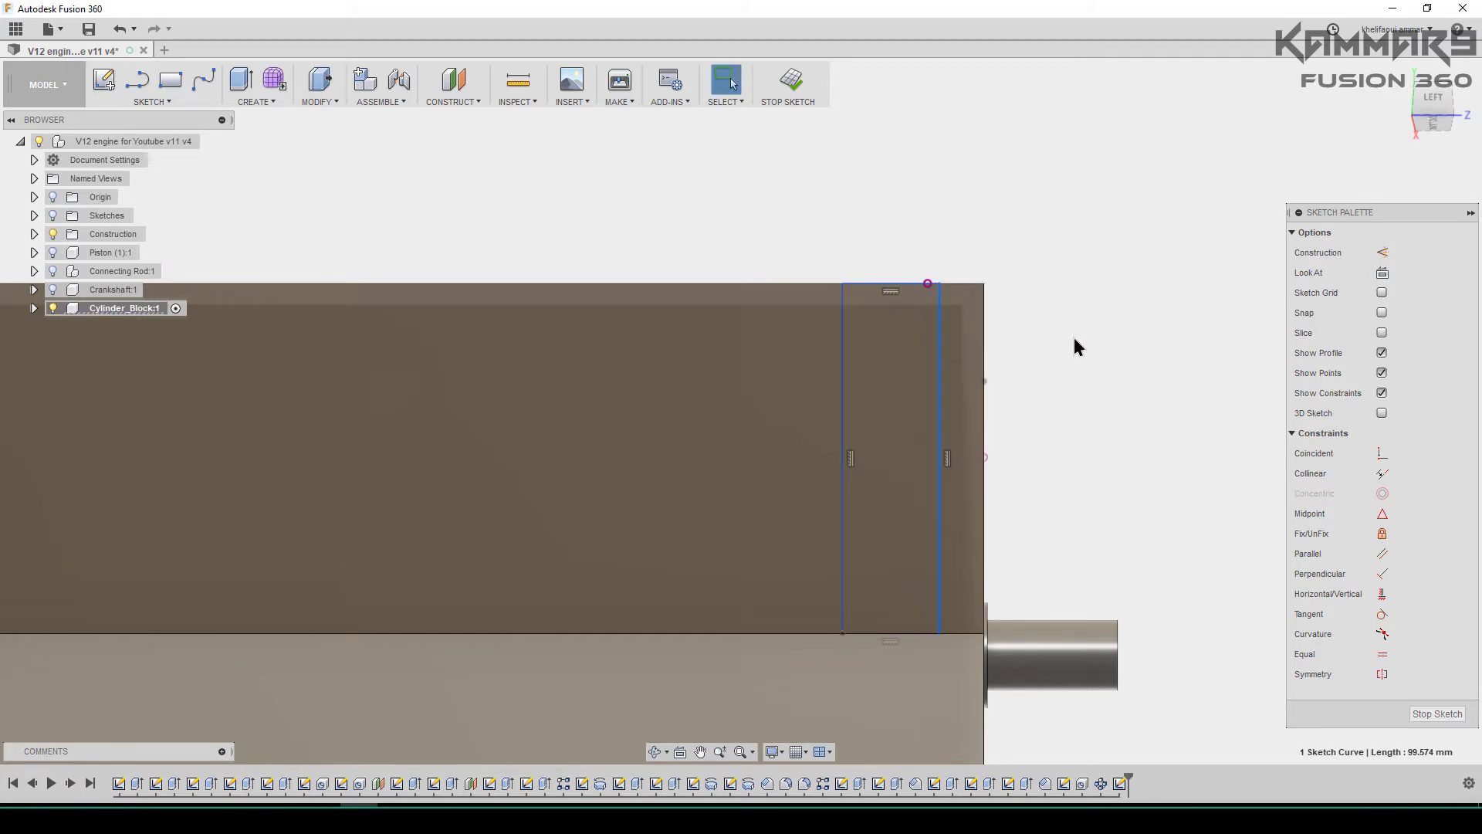
Dimension the distance between the rectangle's outer side and the block's front edge as 12 mm
click(986, 359)
click(985, 242)
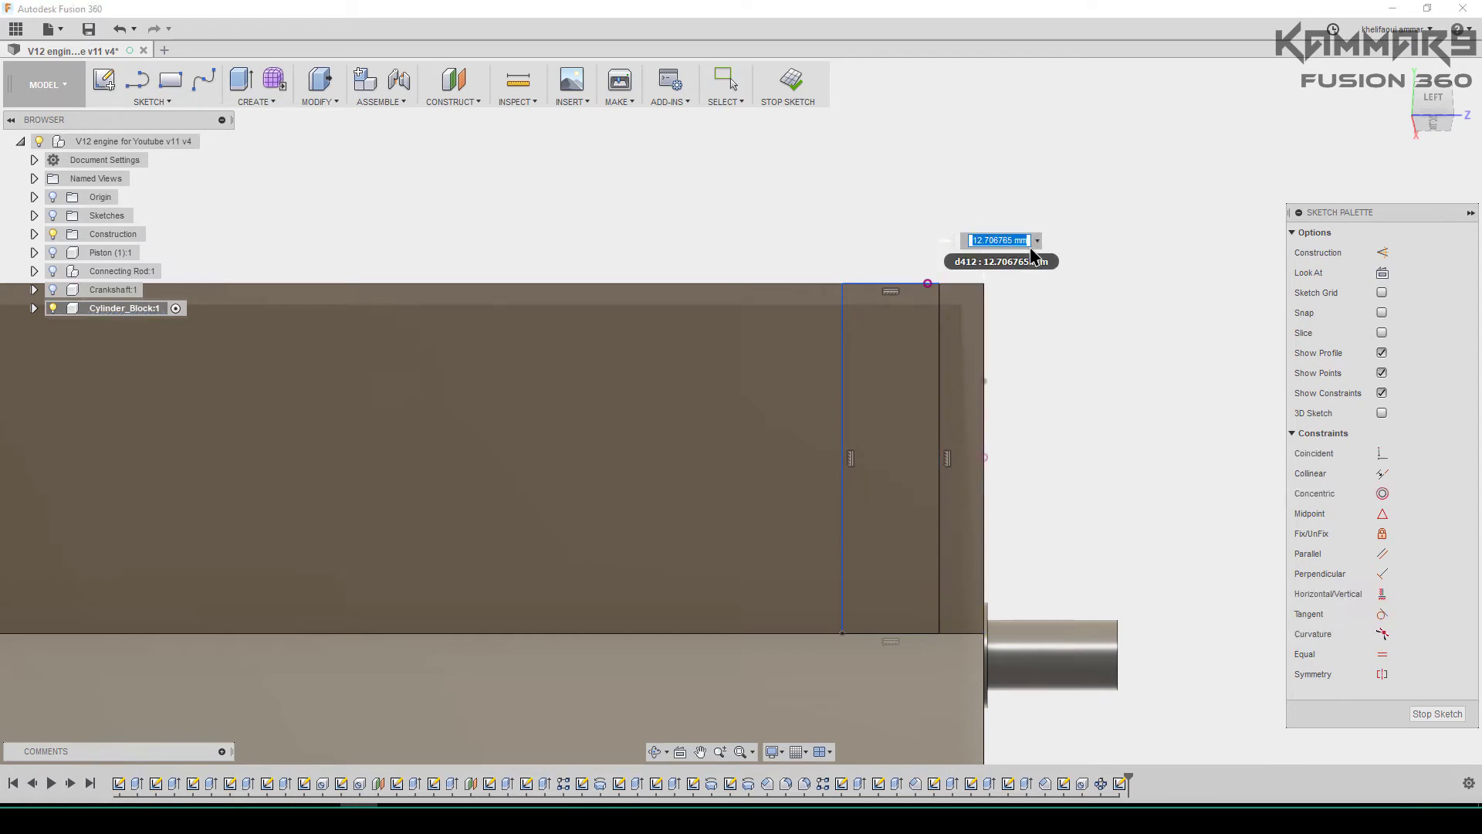
text(12)
key(Return)
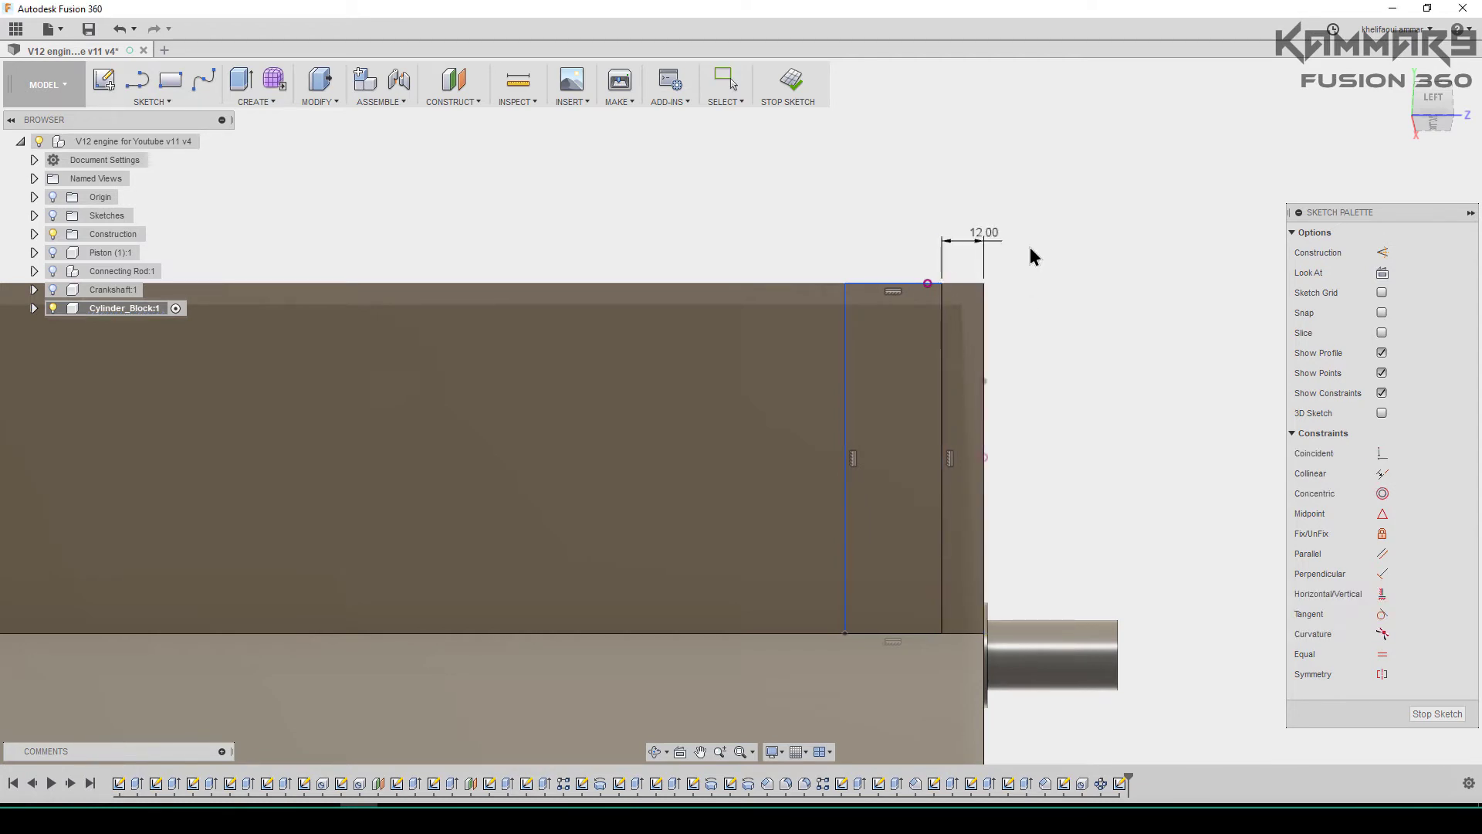
Dimension the rectangle's width as 20 mm
click(845, 321)
click(942, 357)
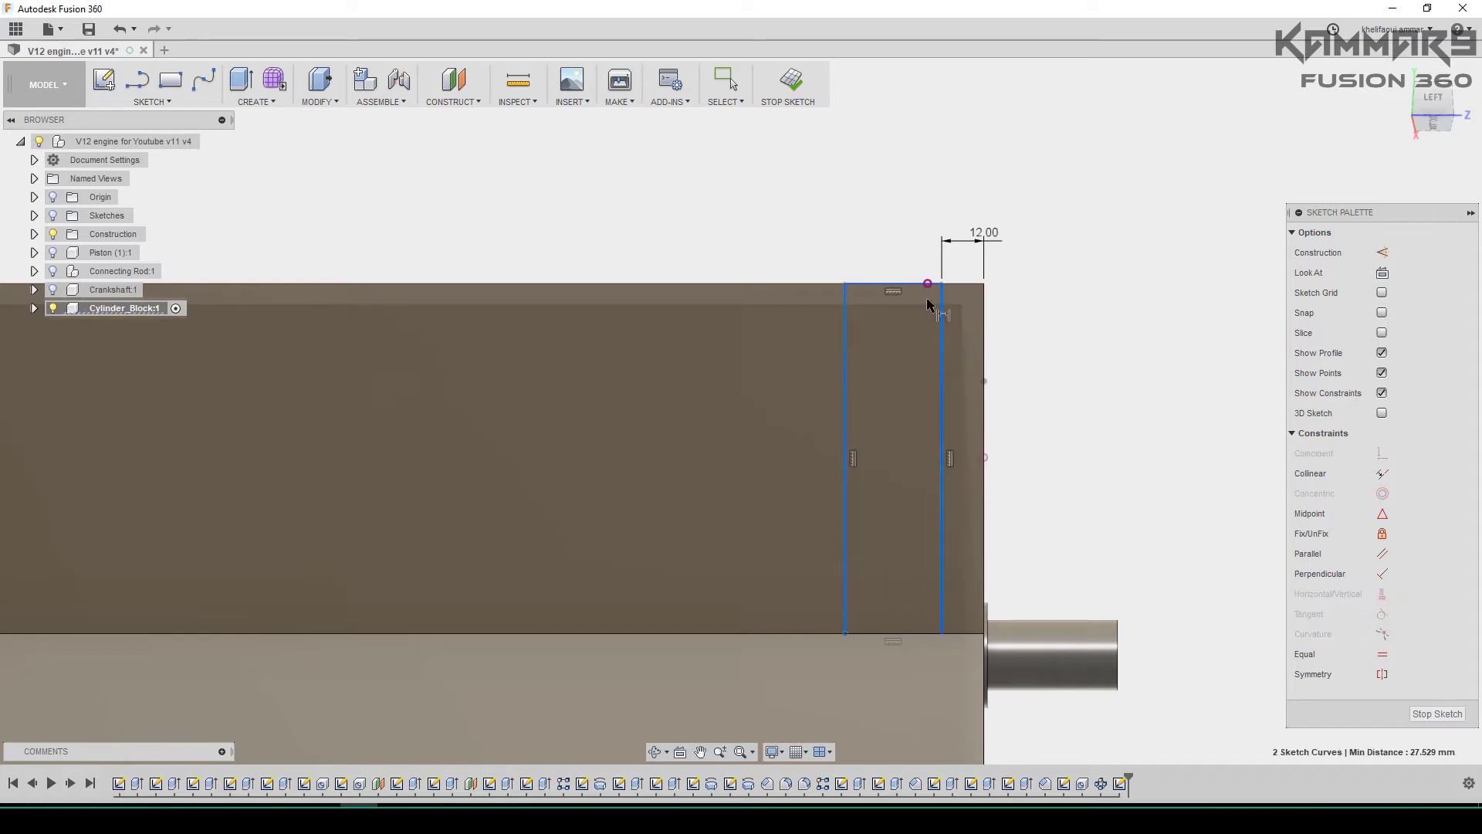
click(888, 222)
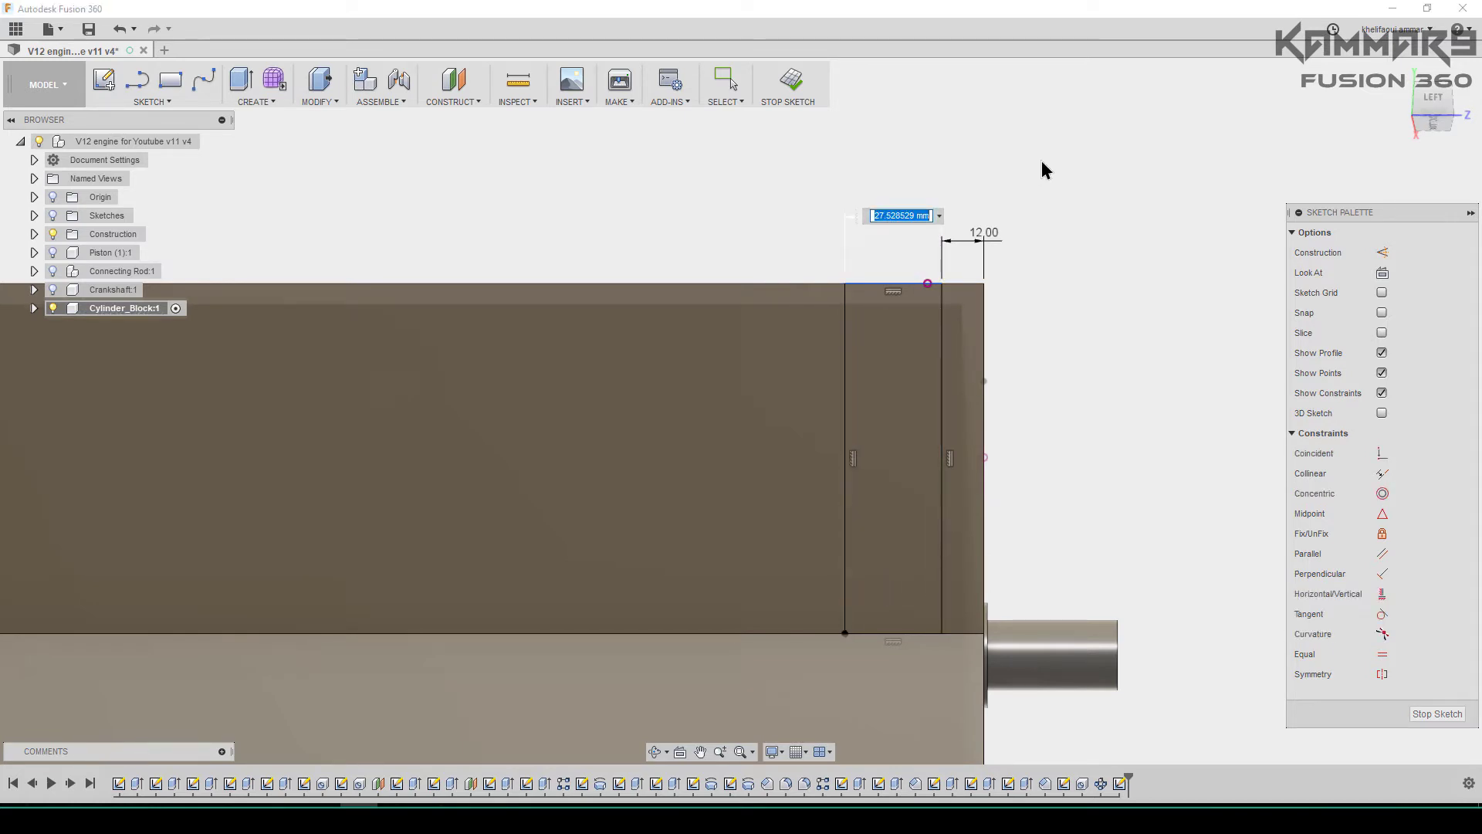
text(20)
key(Return)
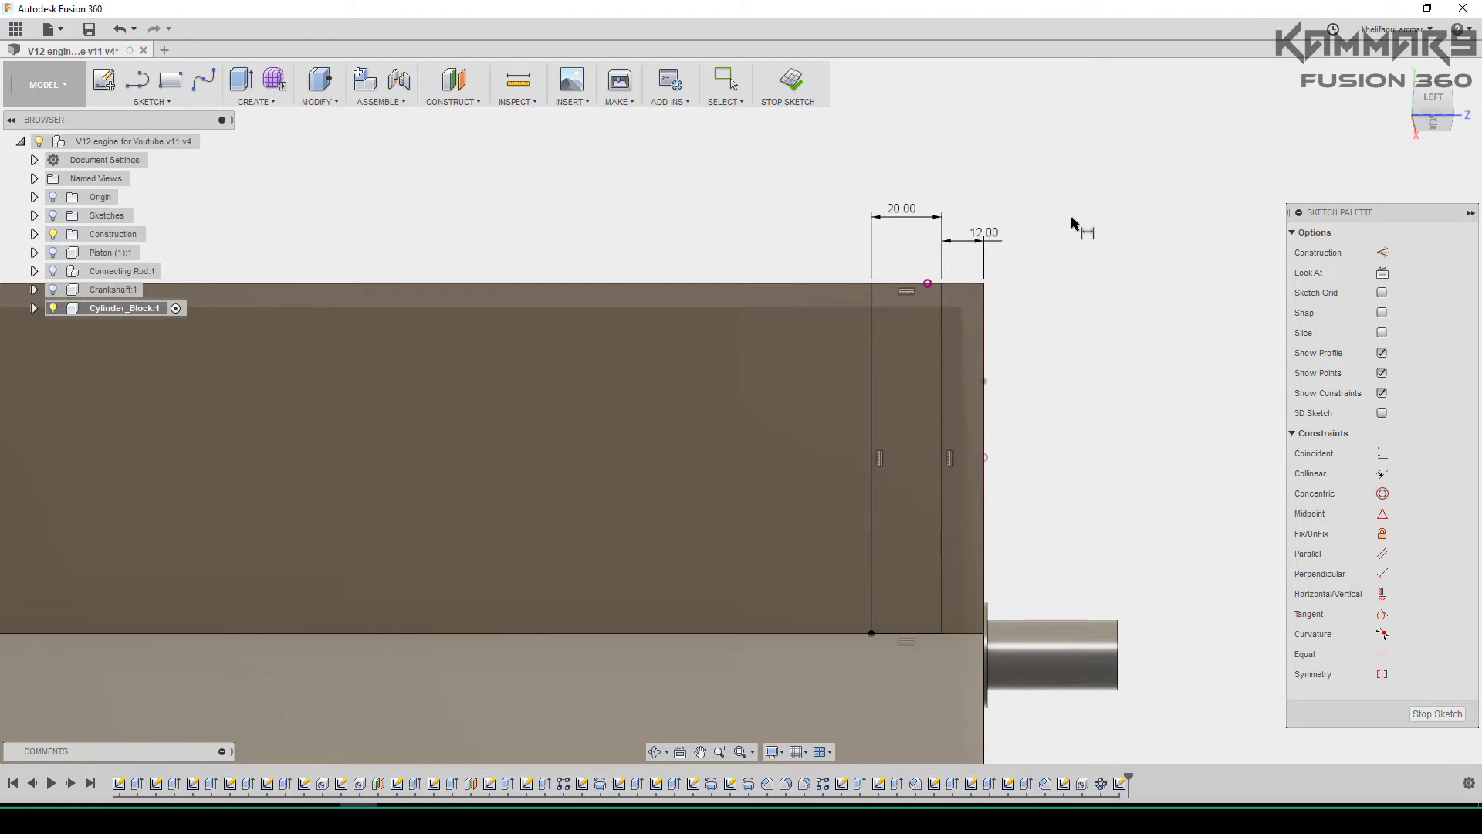
Extrude the rectangle profile on the slanted side face by -15 mm as a cut into the cylinder block
scroll(1124, 324, down, 2)
shift+middle_drag(1042, 309, 988, 359)
click(987, 357)
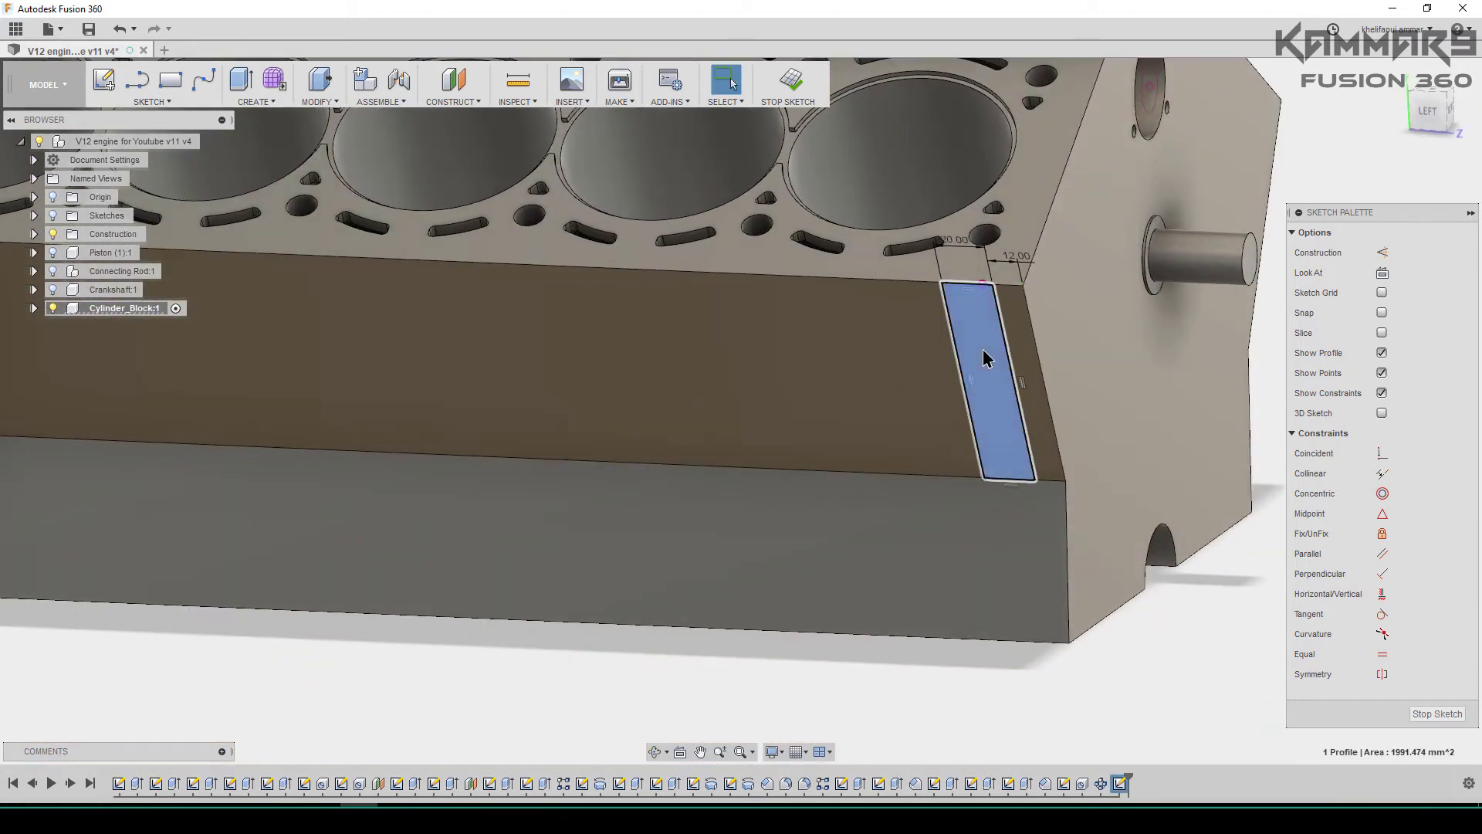
key(e)
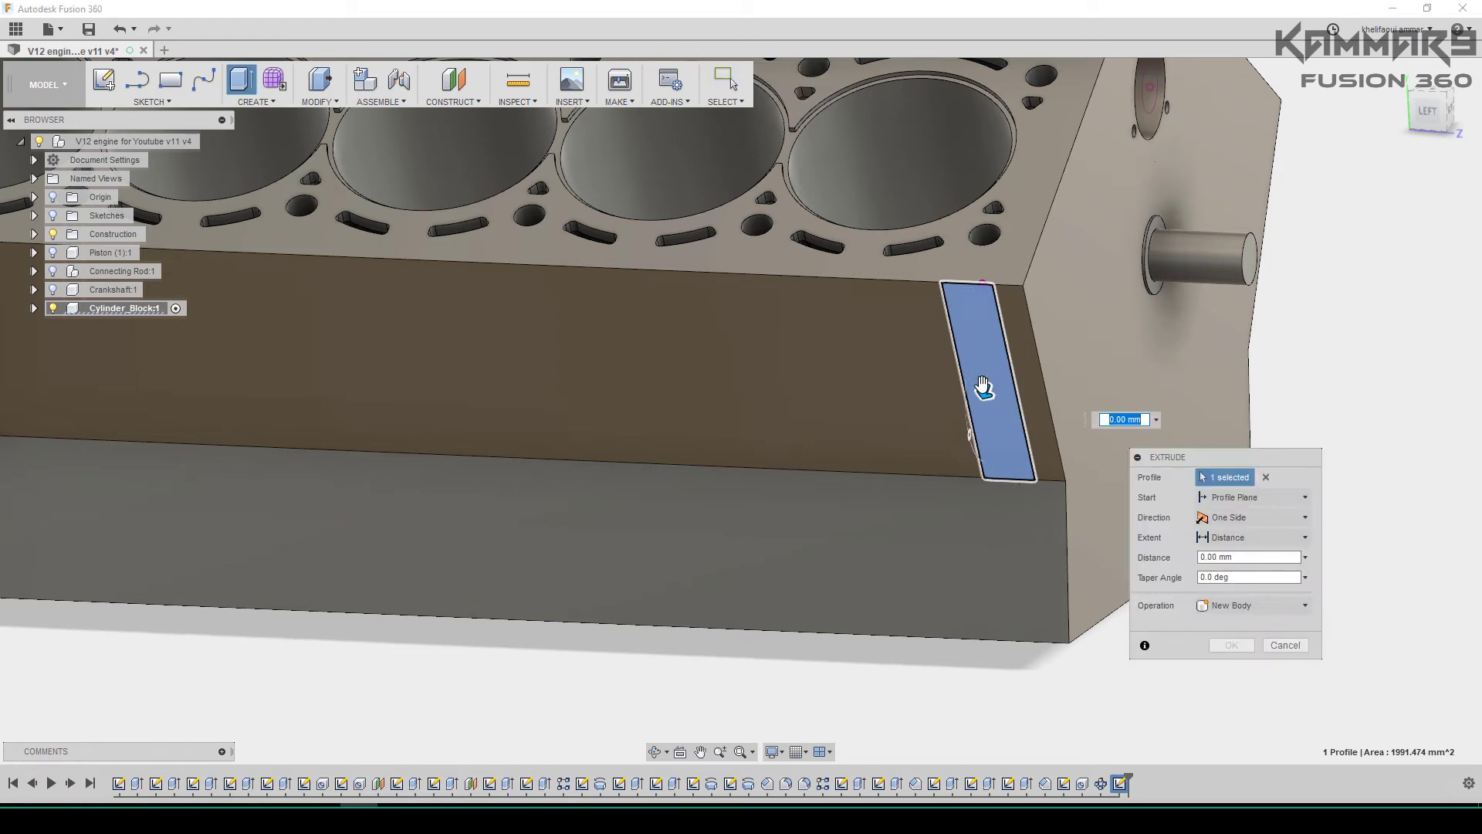
mouse_move(995, 361)
mouse_down()
mouse_move(991, 381)
mouse_move(999, 354)
mouse_up()
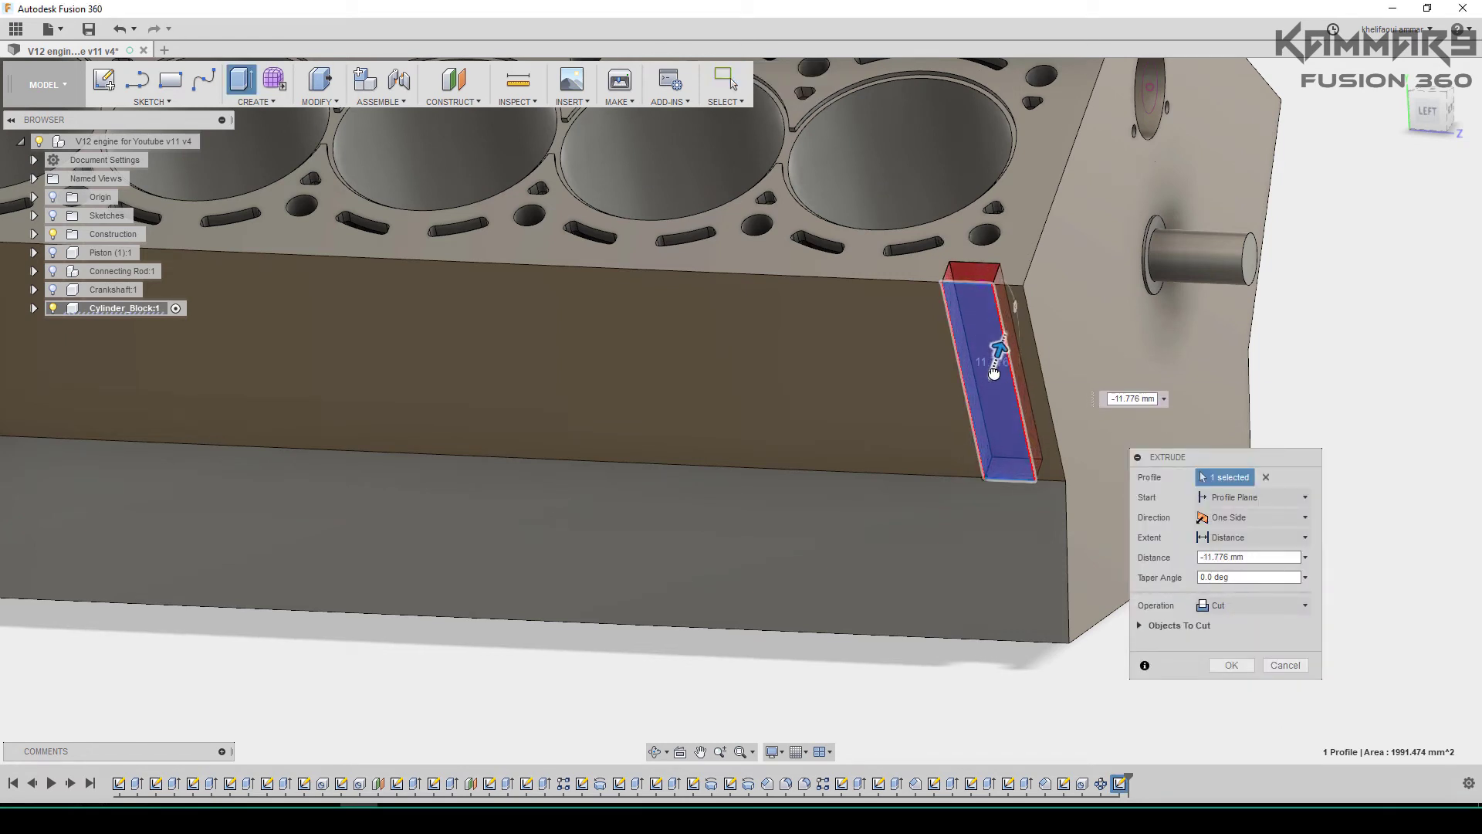
drag(1117, 398, 1161, 395)
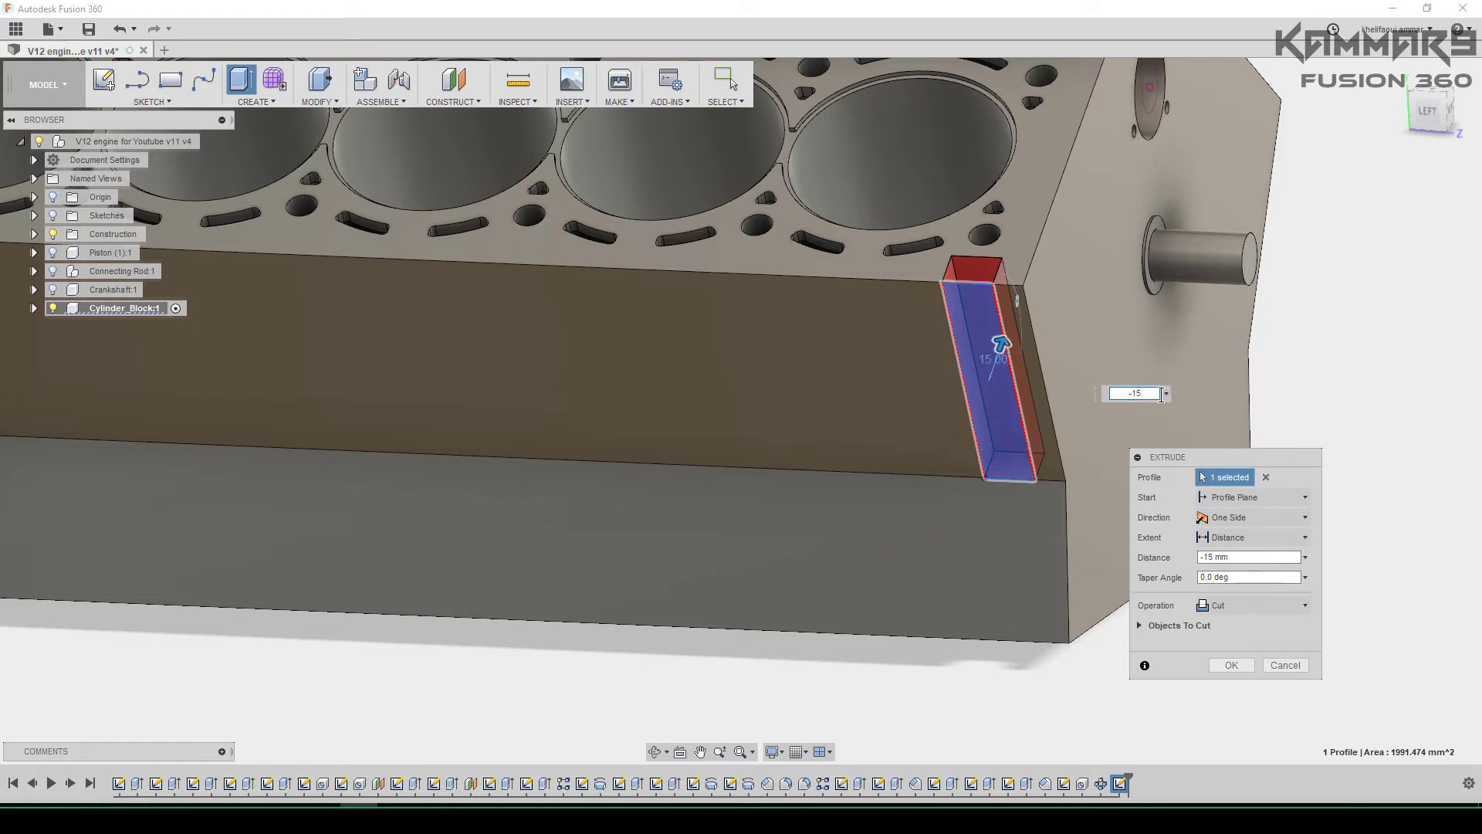
key(Return)
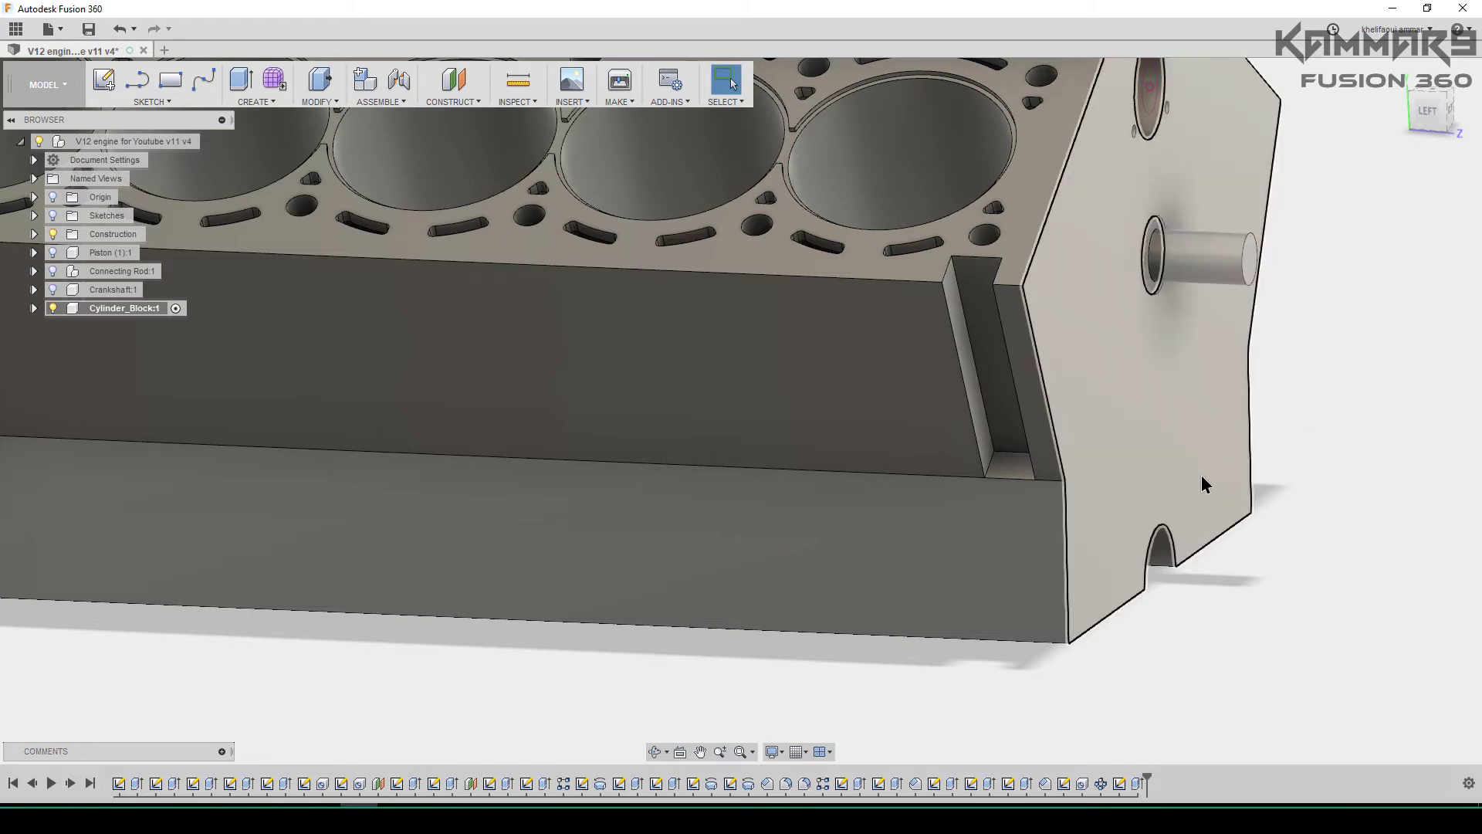
Start a sketch on the opposite slanted side face of the cylinder block
scroll(1201, 477, down, 2)
shift+middle_drag(1152, 354, 1100, 398)
middle_drag(758, 417, 729, 428)
scroll(724, 530, down, 2)
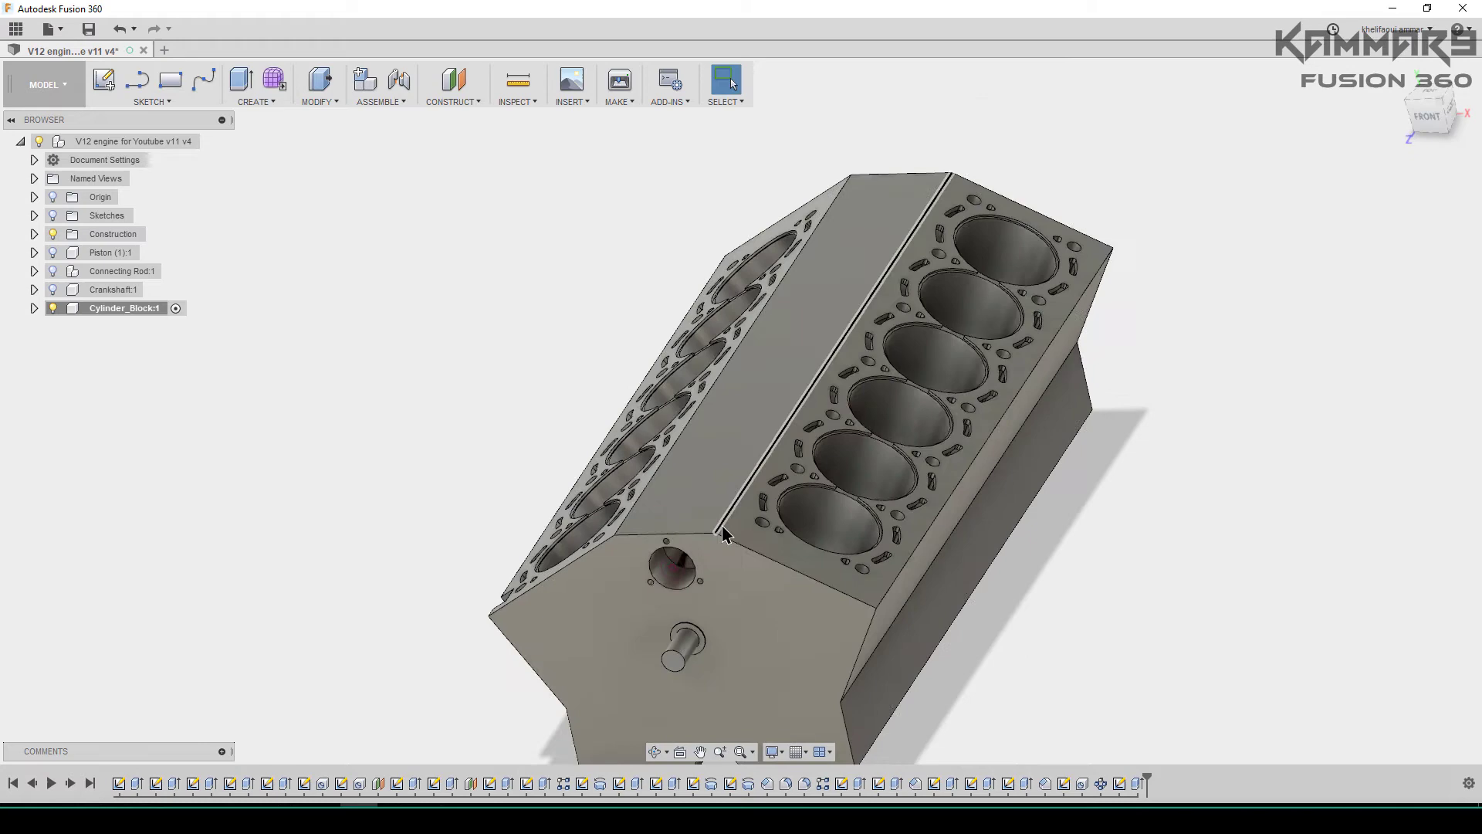
scroll(815, 689, up, 4)
middle_drag(816, 687, 818, 627)
shift+middle_drag(818, 627, 735, 494)
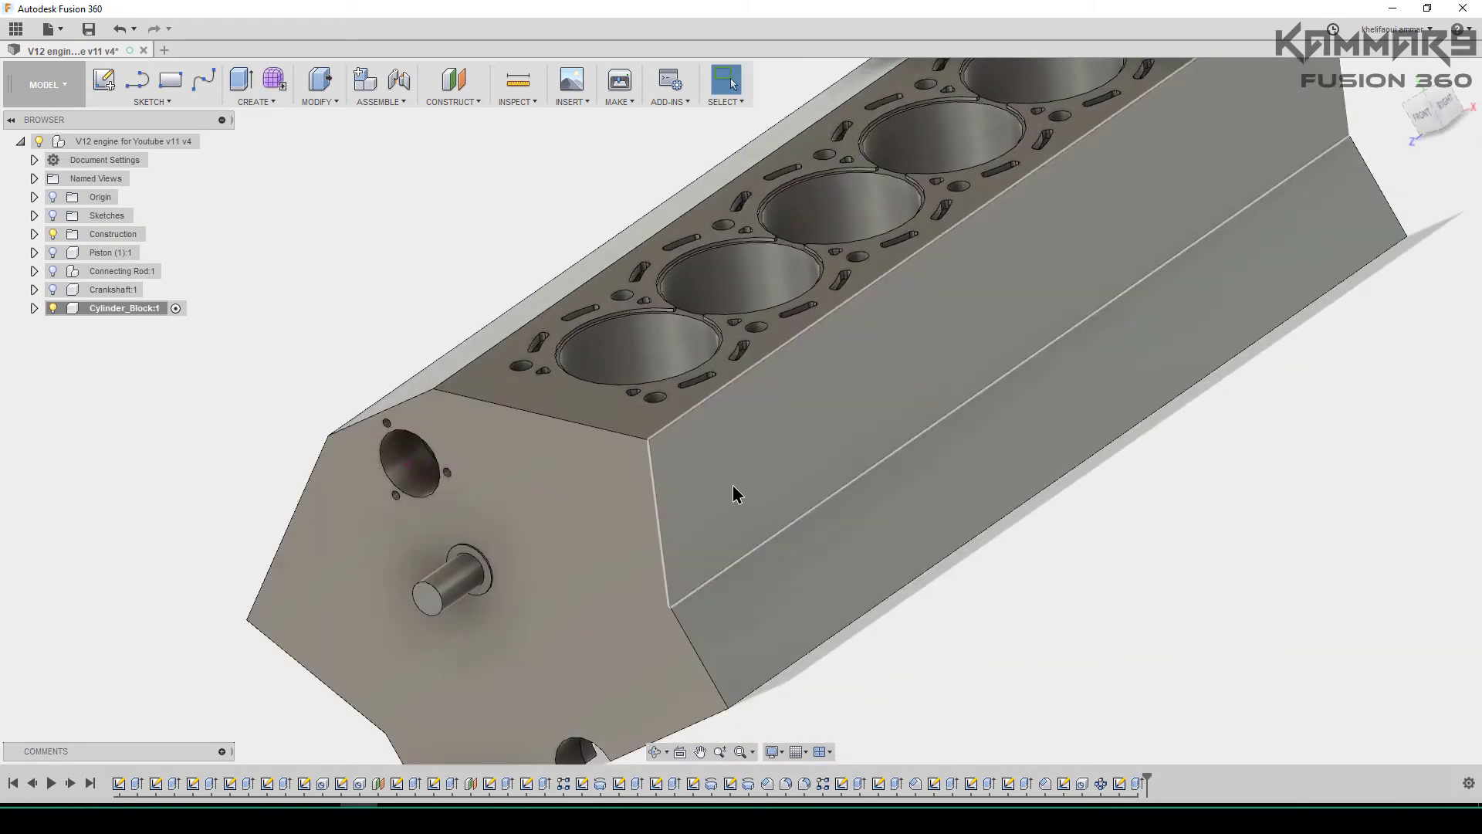
click(732, 484)
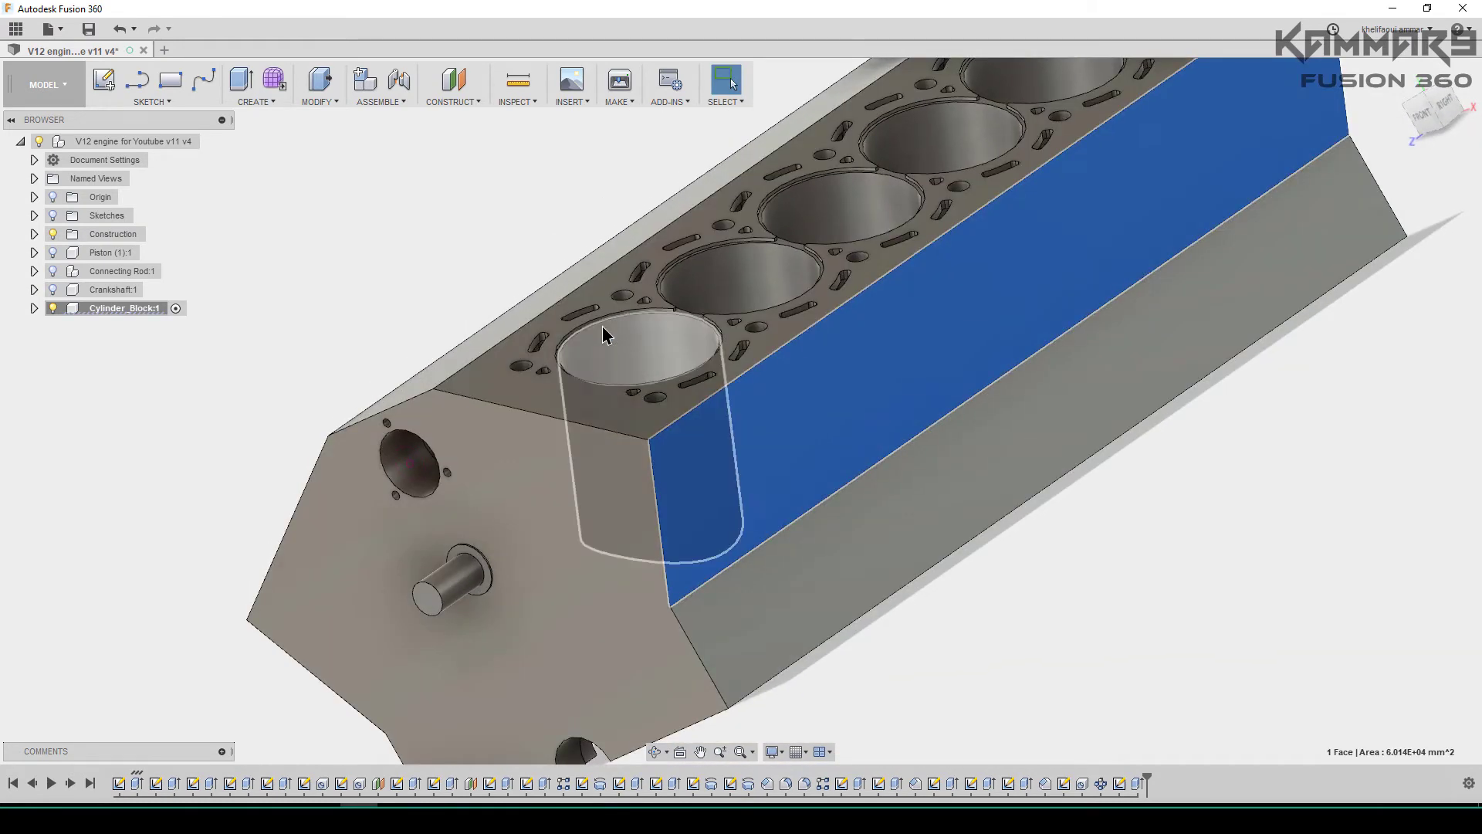
click(108, 82)
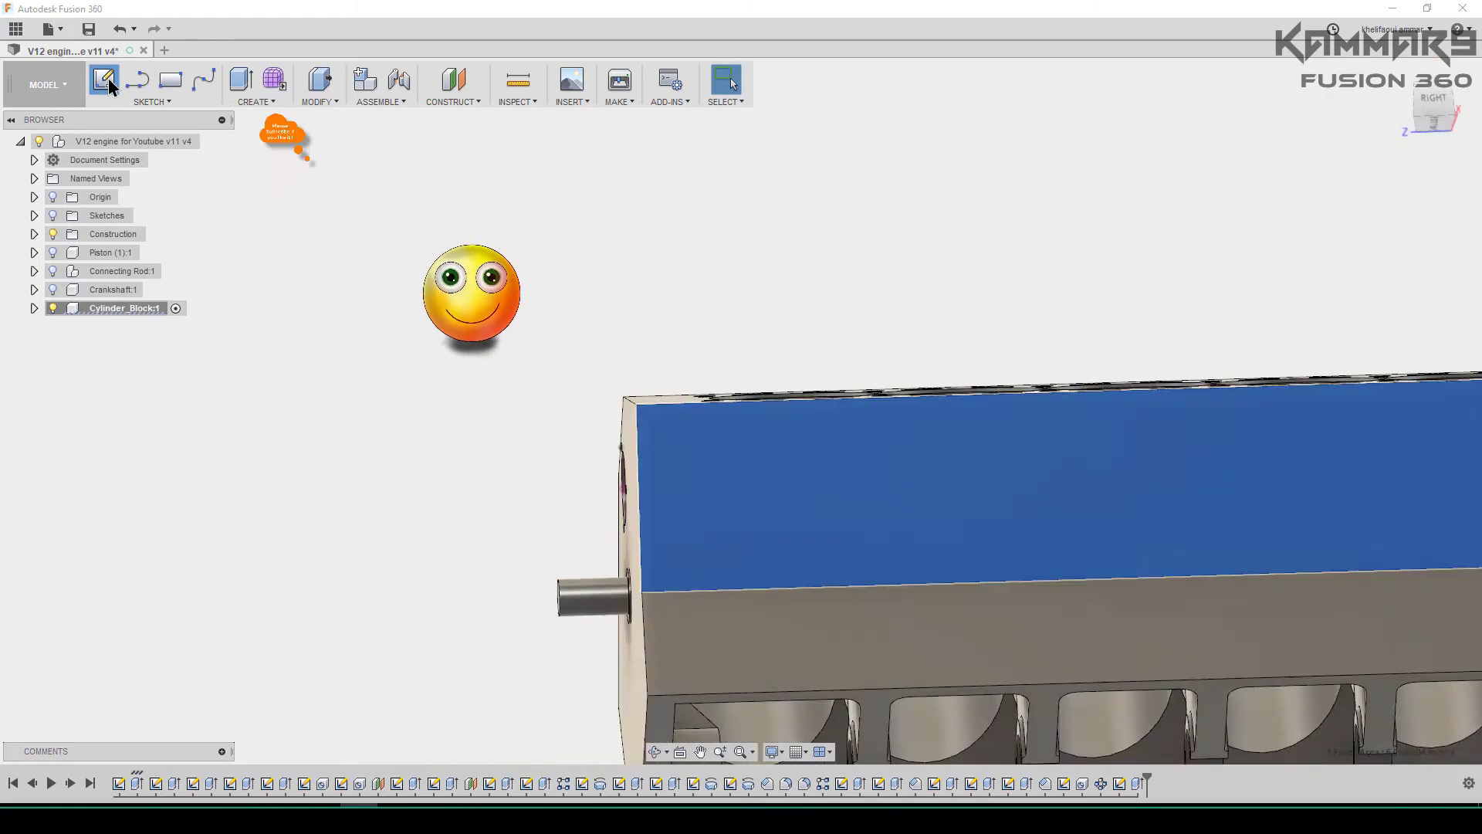
Sketch an upright rectangle about 16 mm wide and 62 mm tall near the block's front end, crossing the face's upper edge
key(r)
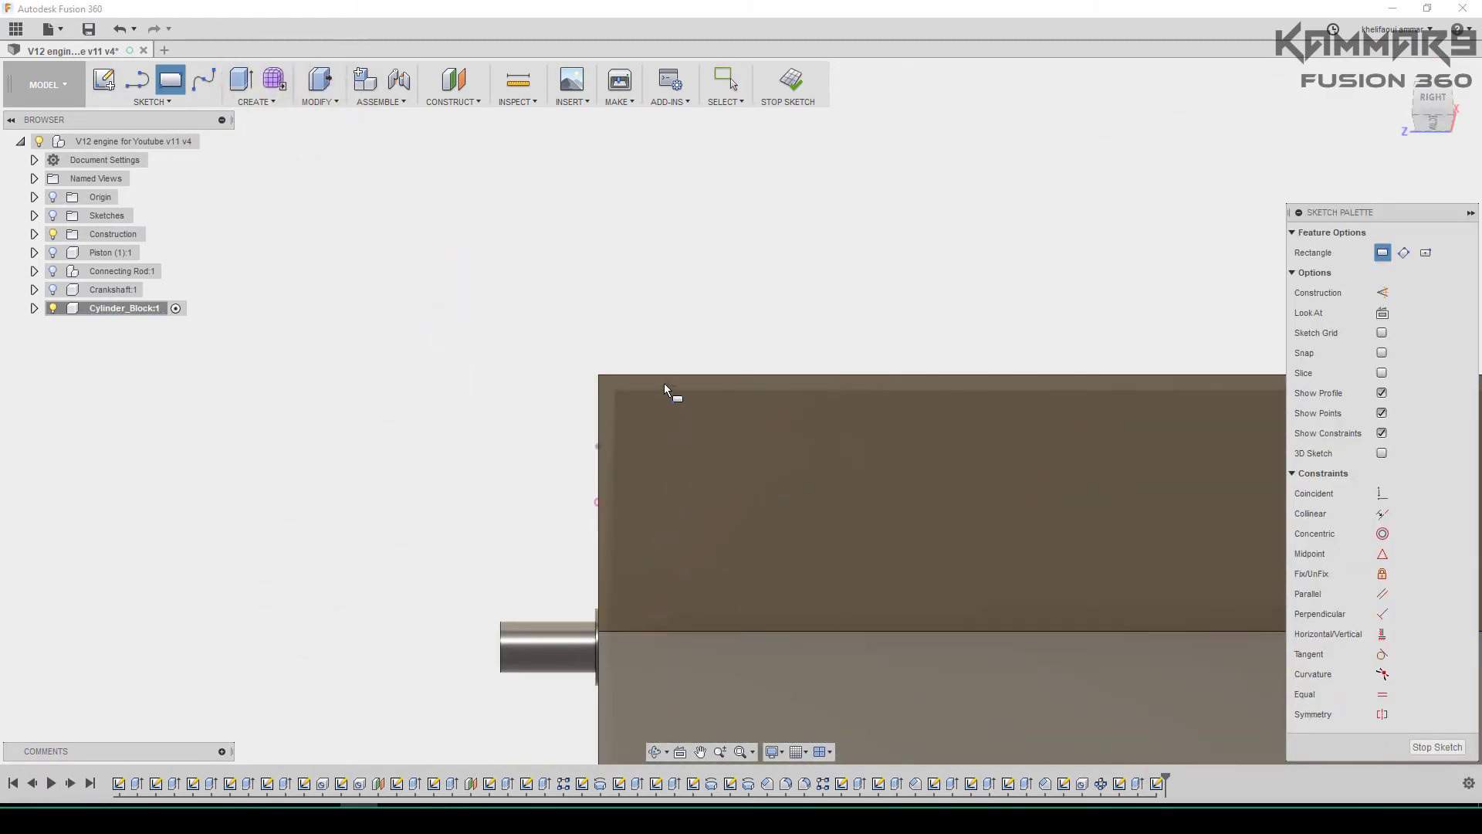
scroll(643, 372, up, 2)
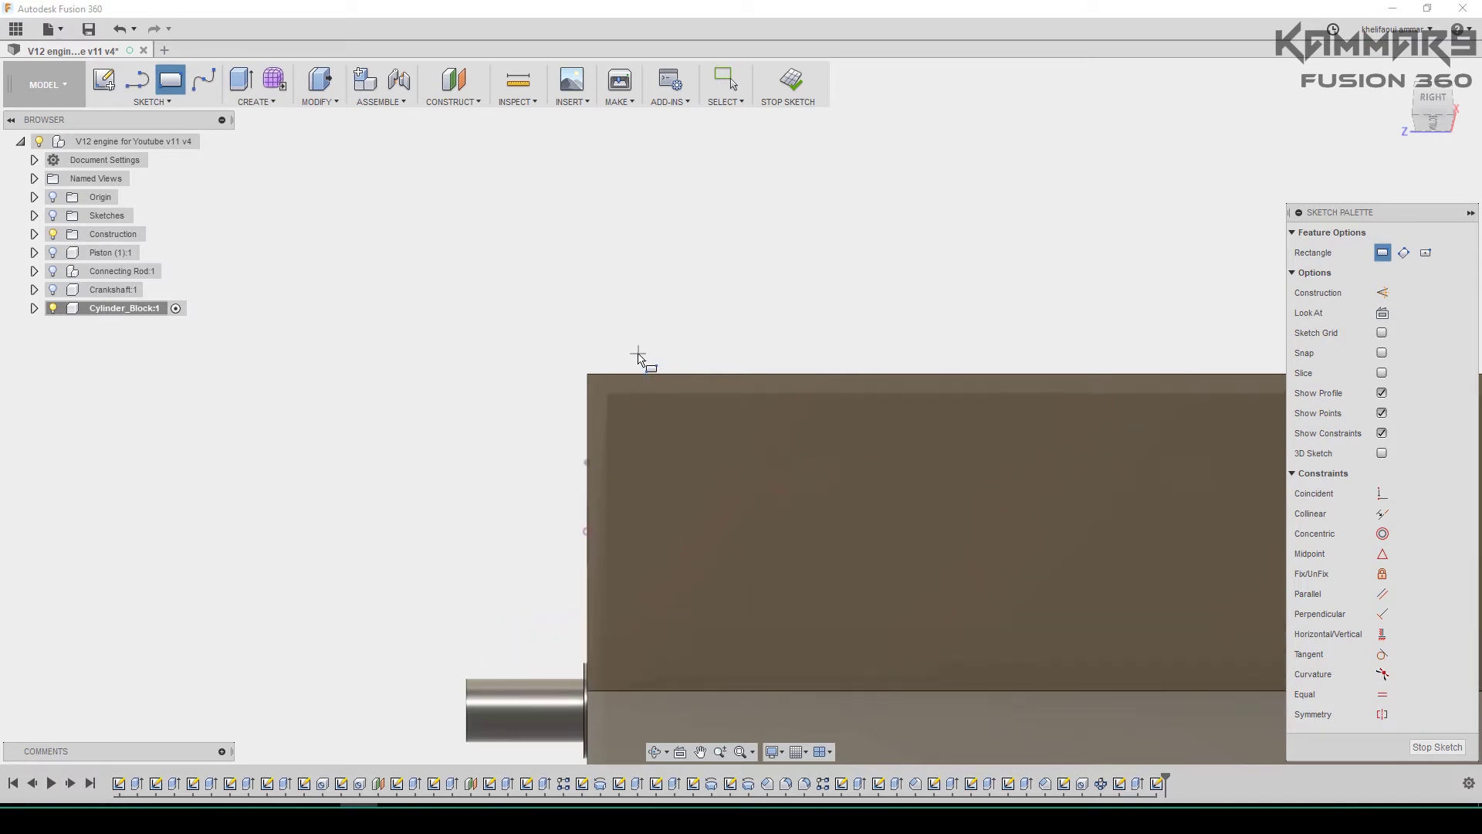
click(637, 354)
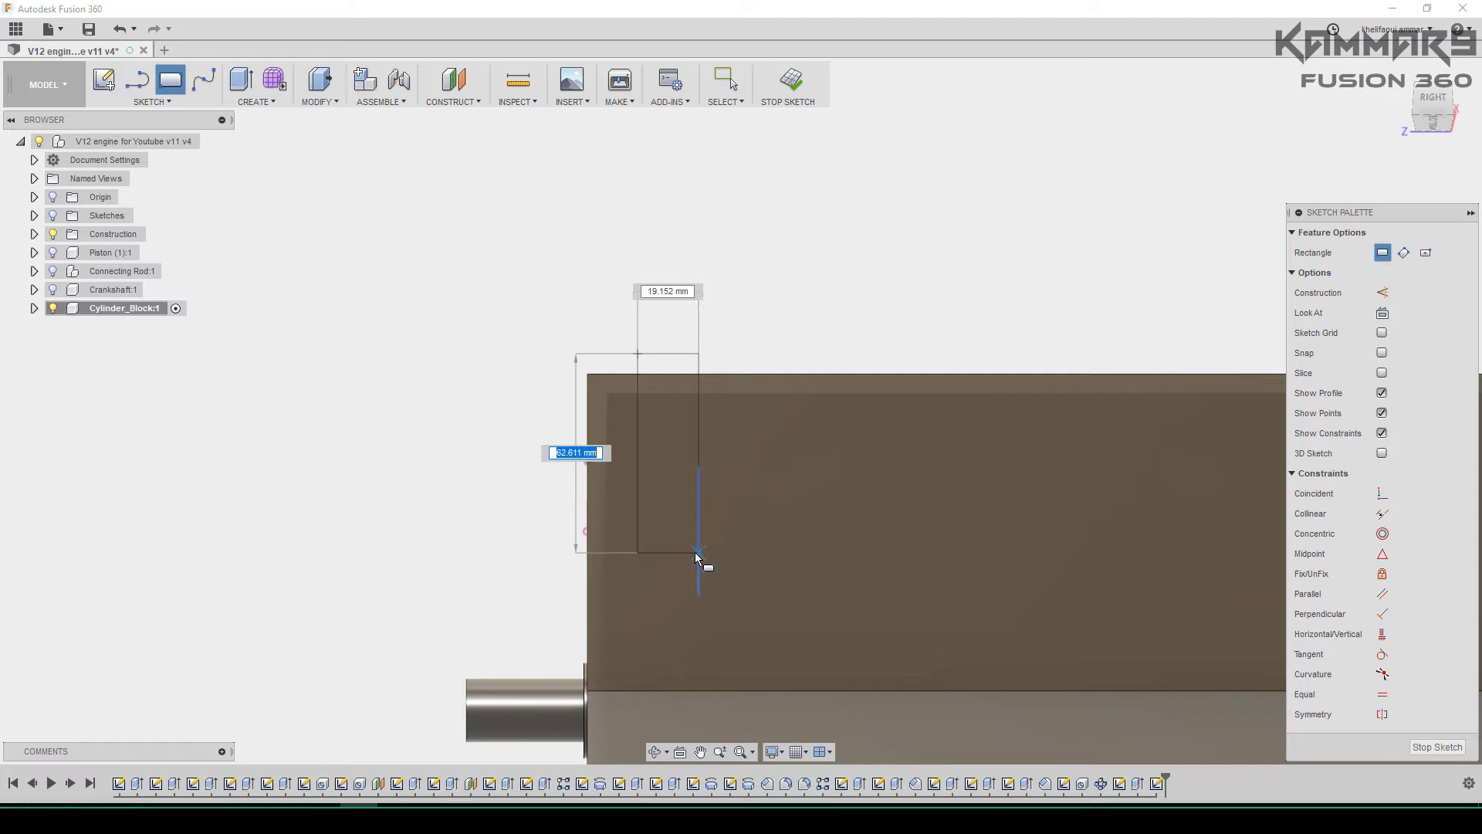
click(688, 551)
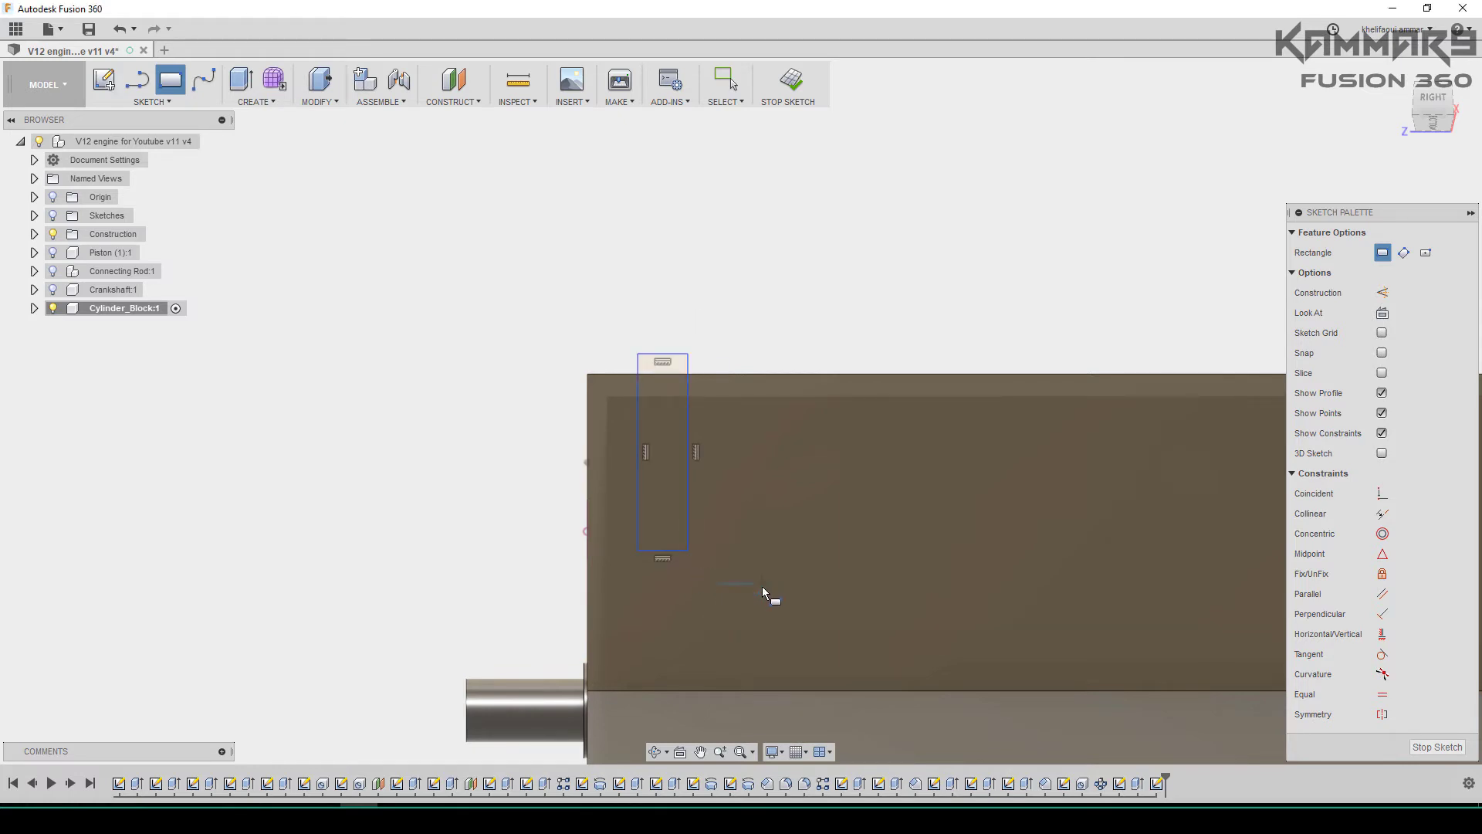
key(Escape)
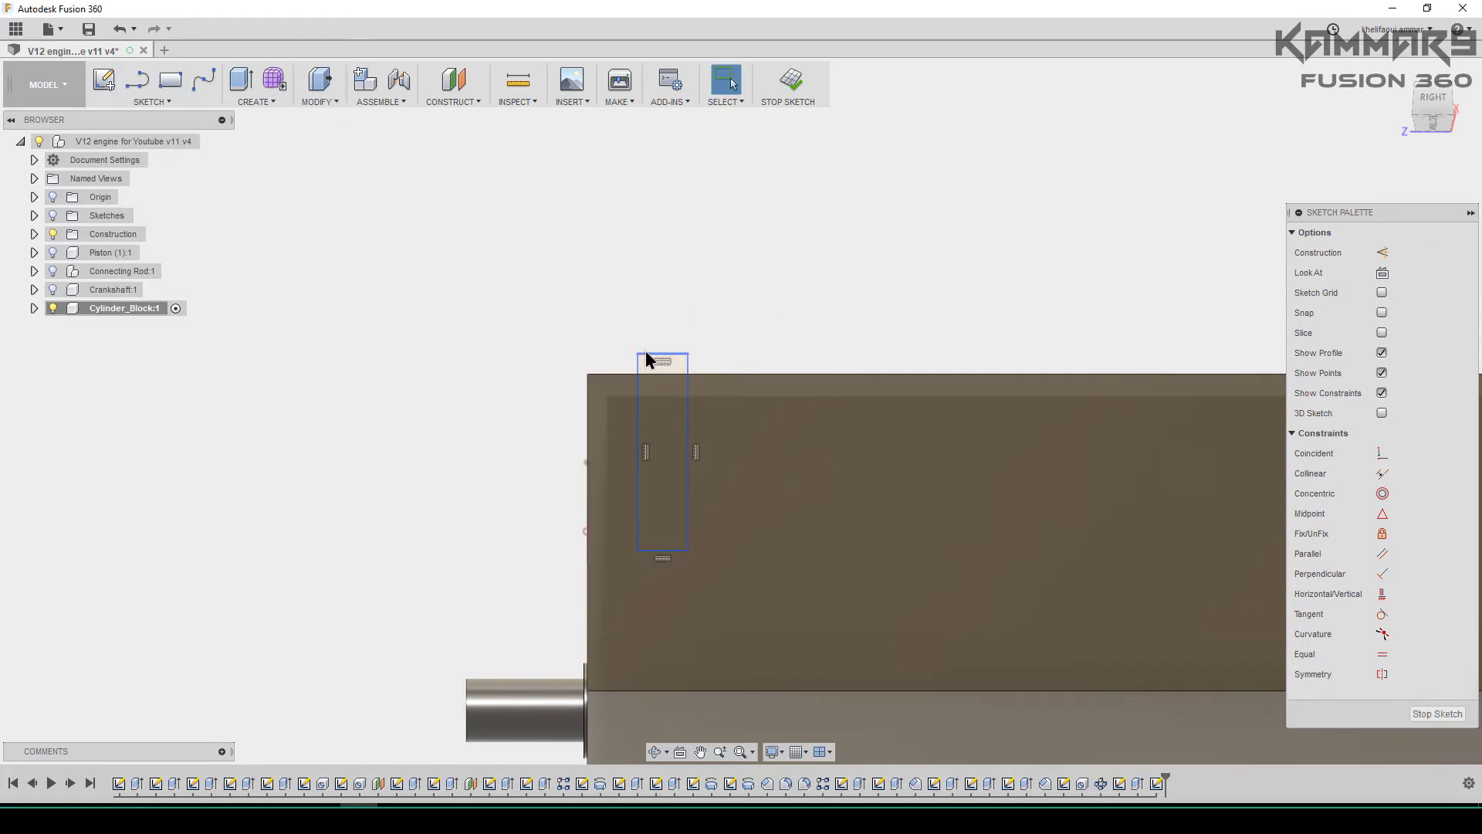
Make the rectangle's upper front corner coincident with the face's upper edge and its lower rear corner coincident with the lower edge
click(637, 354)
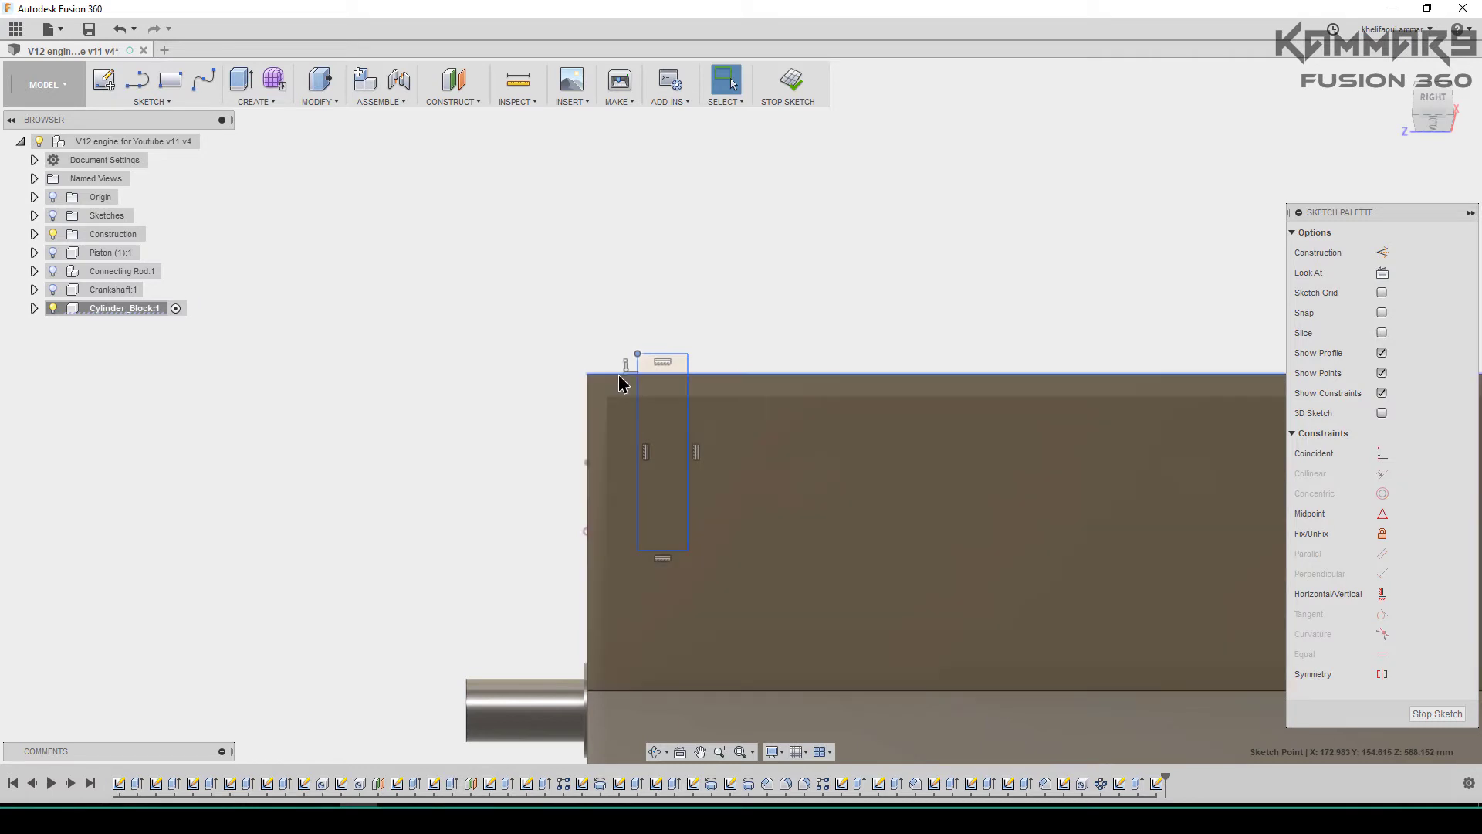
ctrl+click(618, 376)
click(1382, 456)
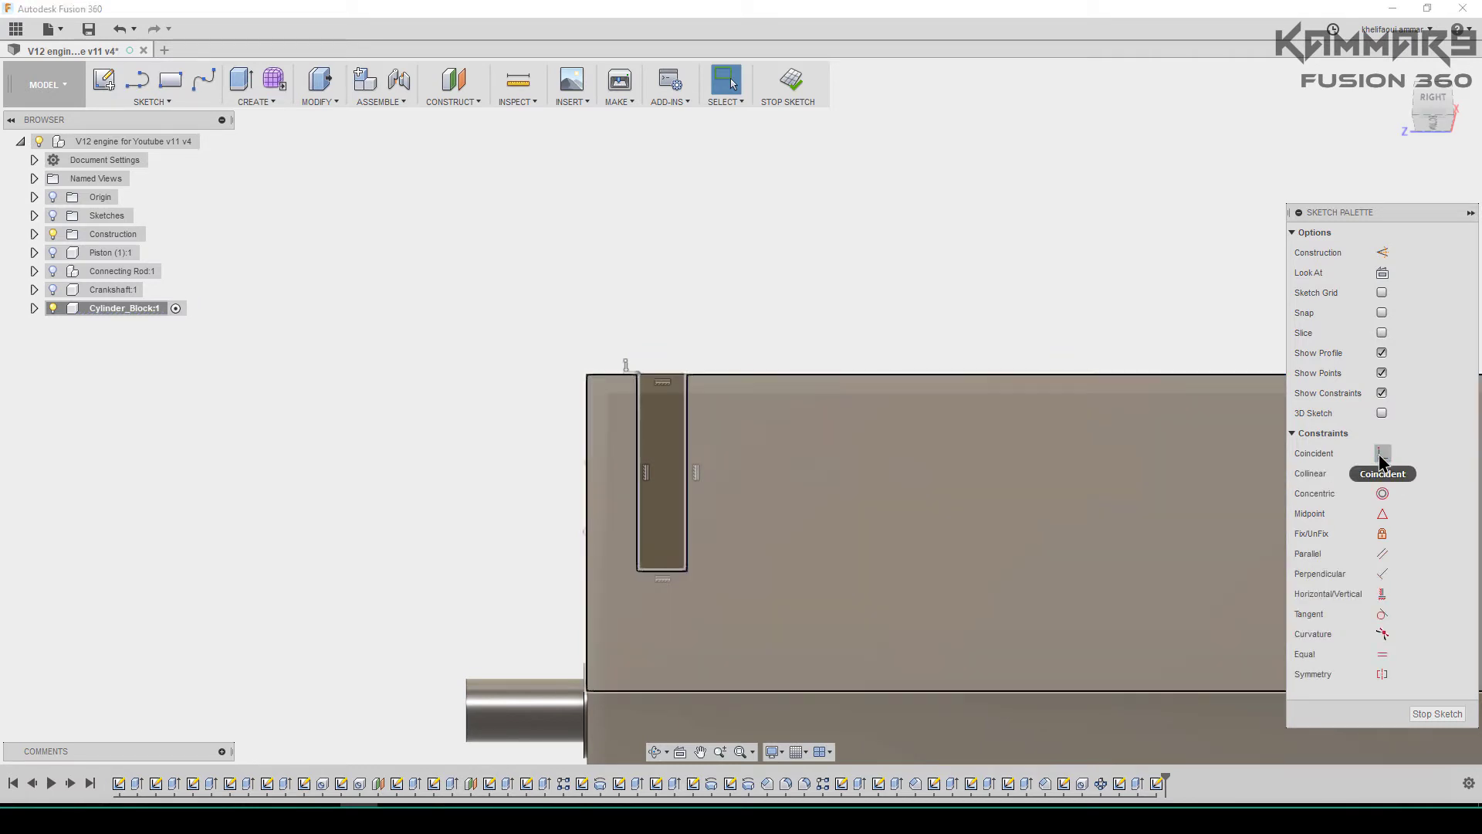
click(688, 572)
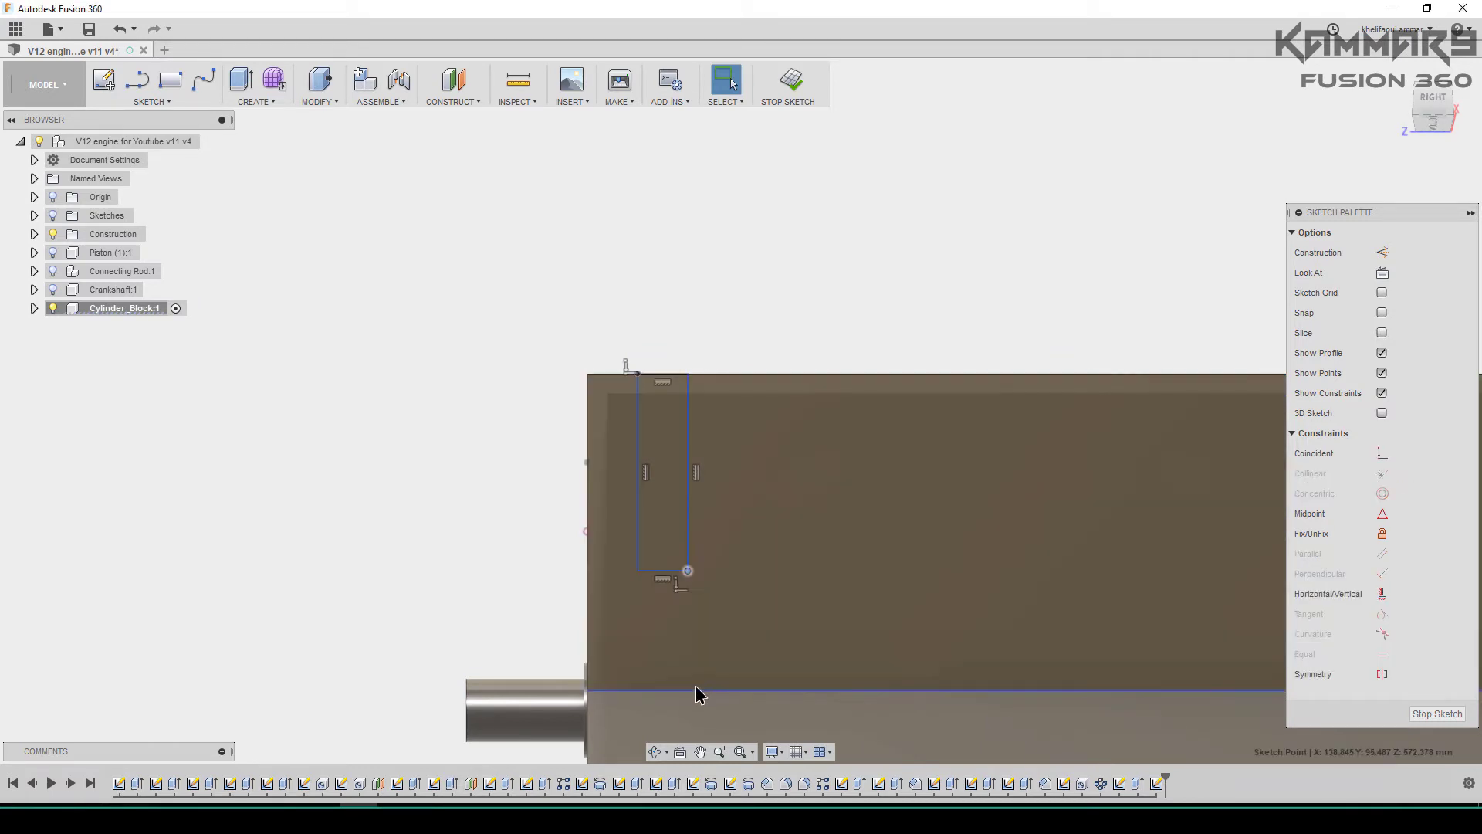
ctrl+click(699, 692)
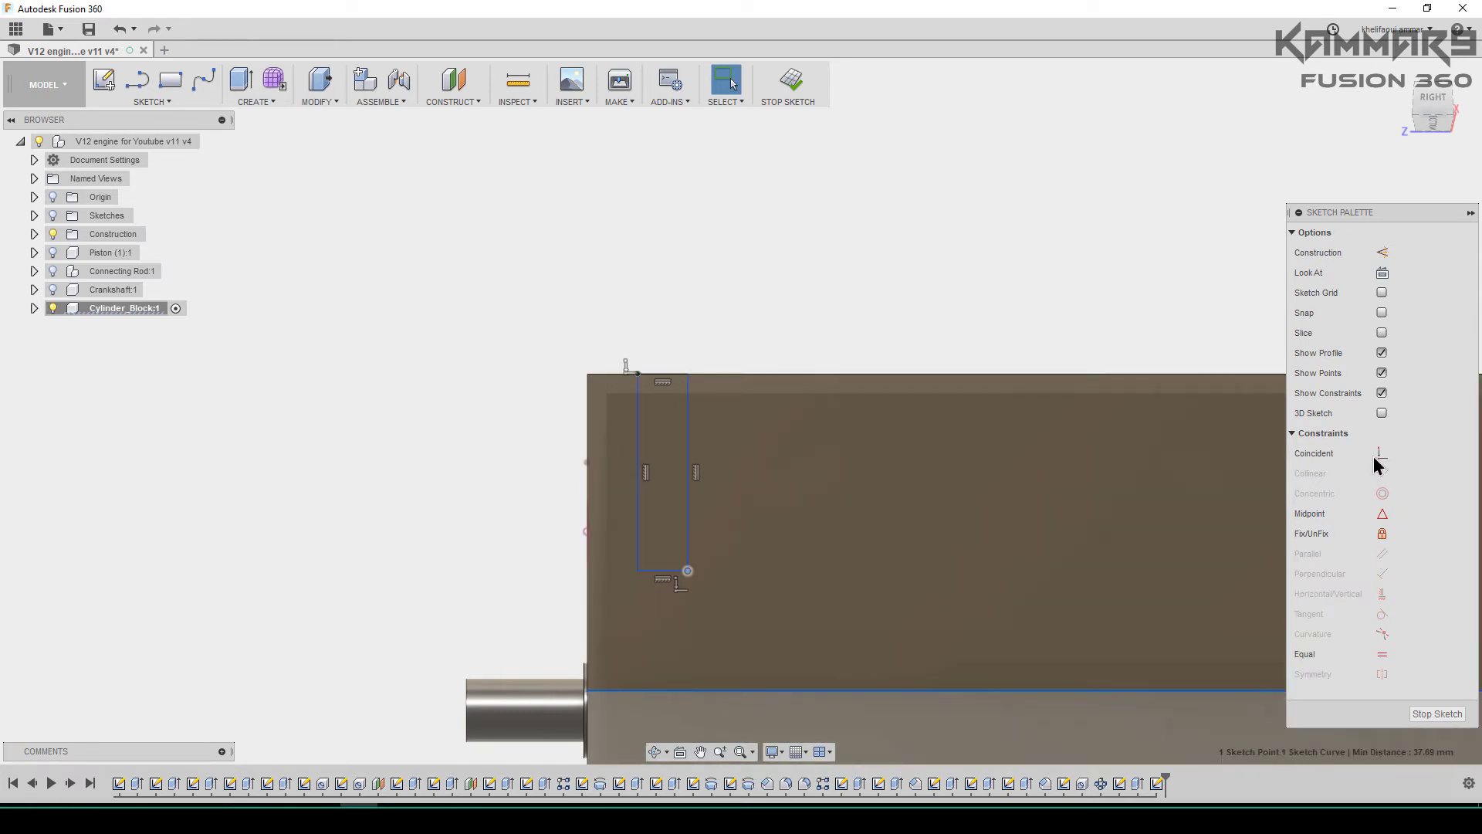
click(1379, 461)
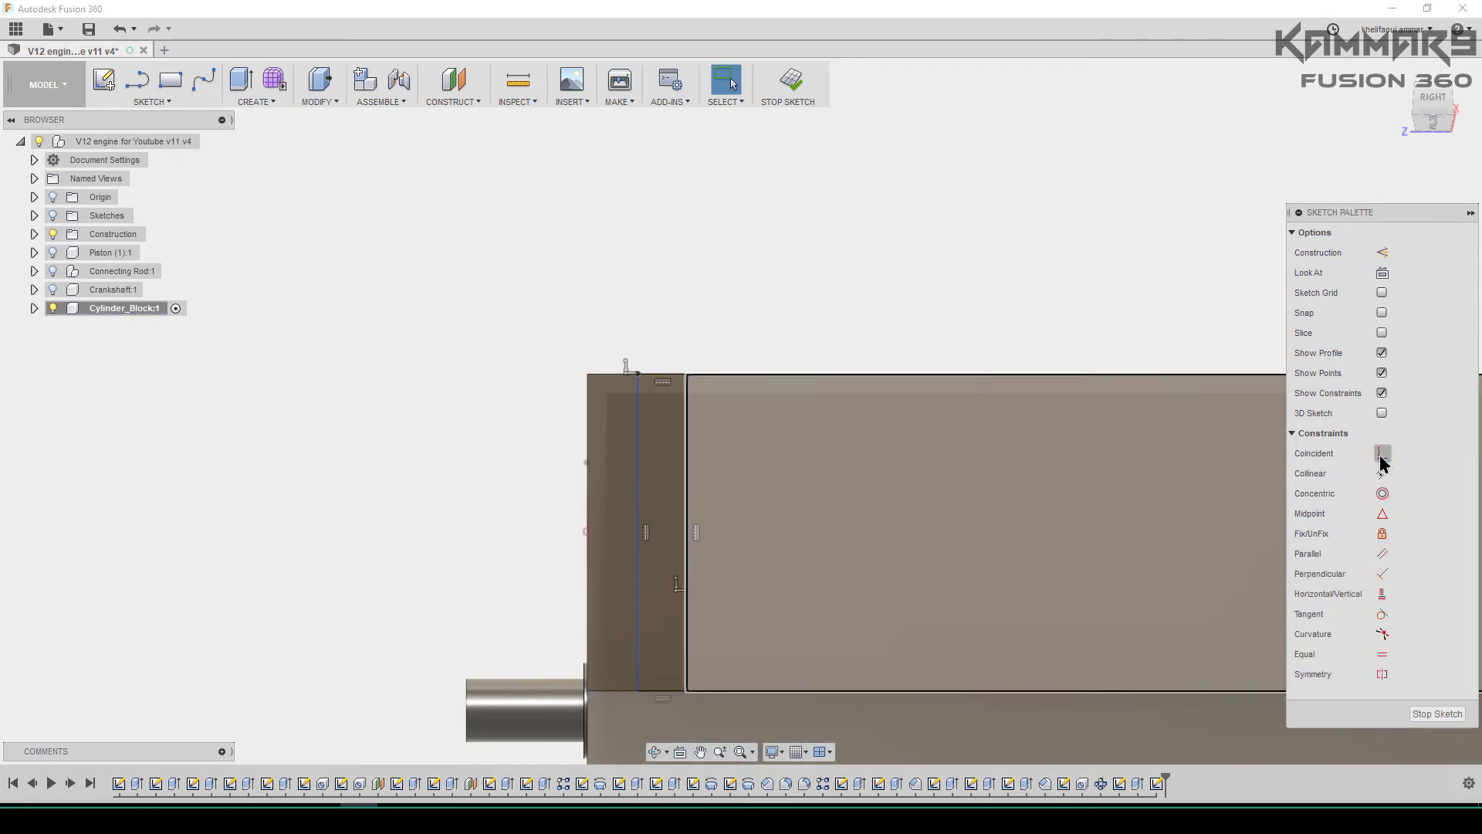
Dimension the distance between the block's front edge and the rectangle's nearest side as 32 mm
key(d)
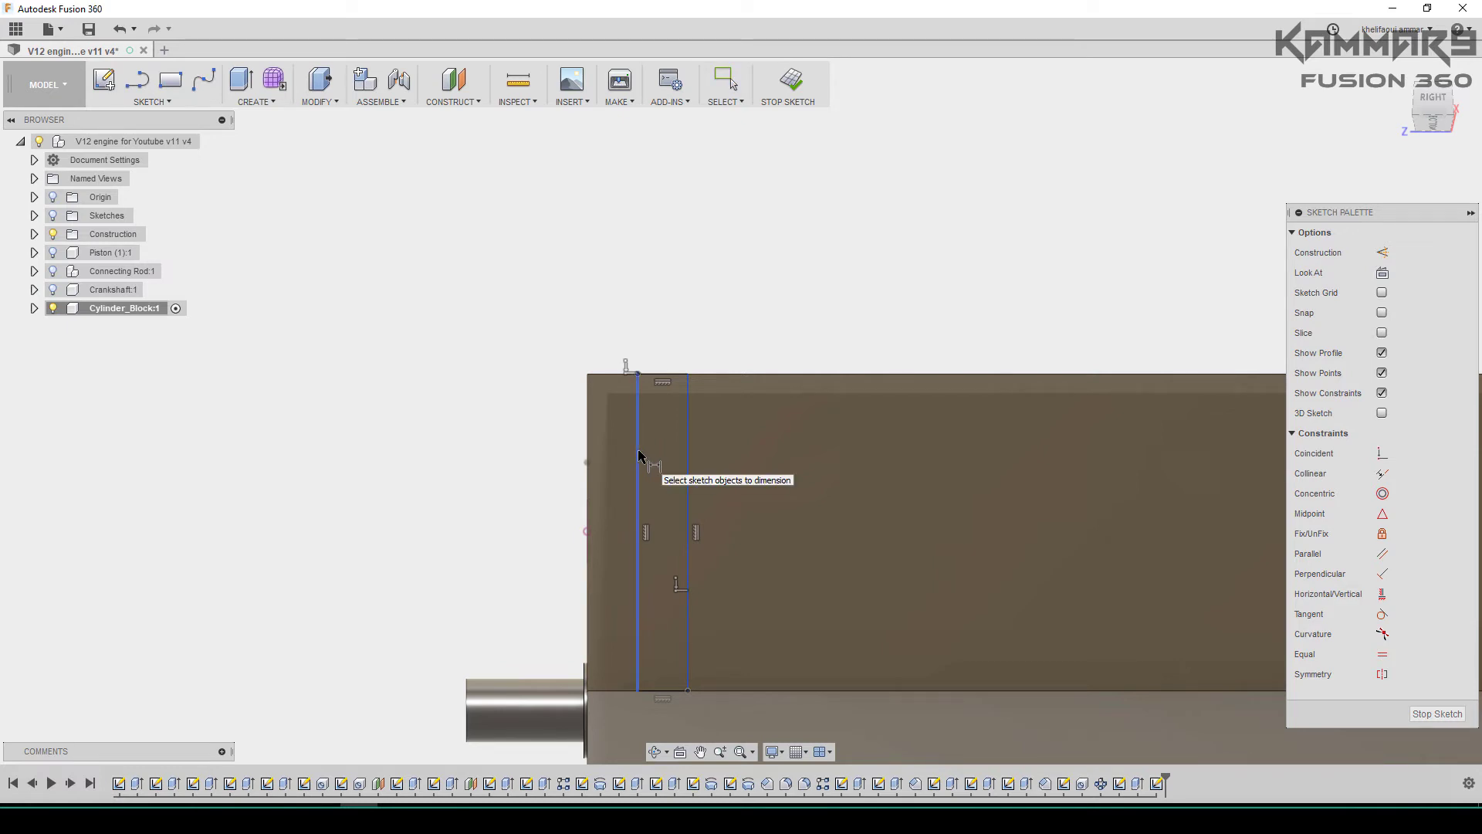
click(638, 455)
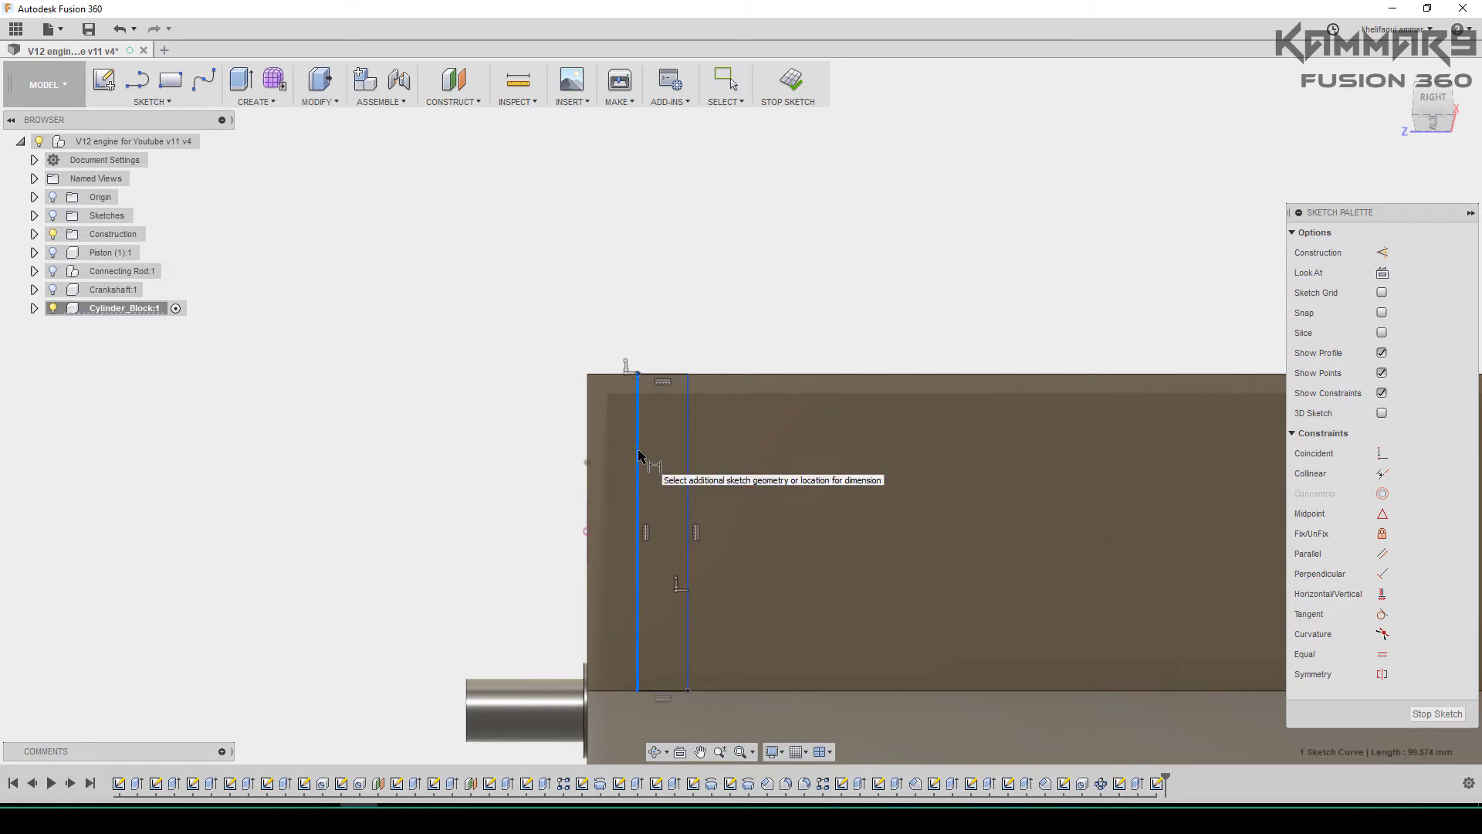
click(586, 509)
click(616, 289)
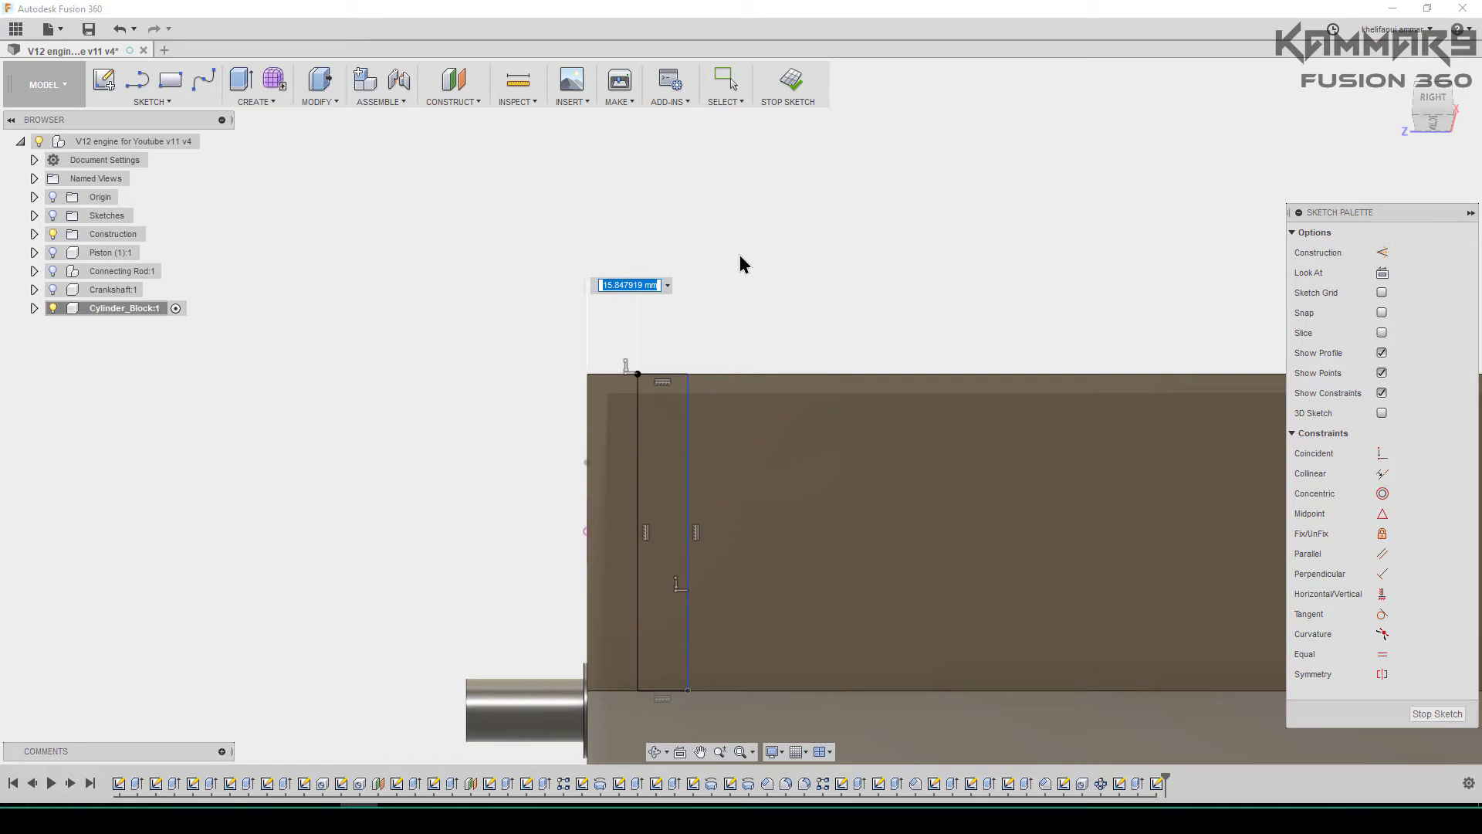
text(32)
key(Return)
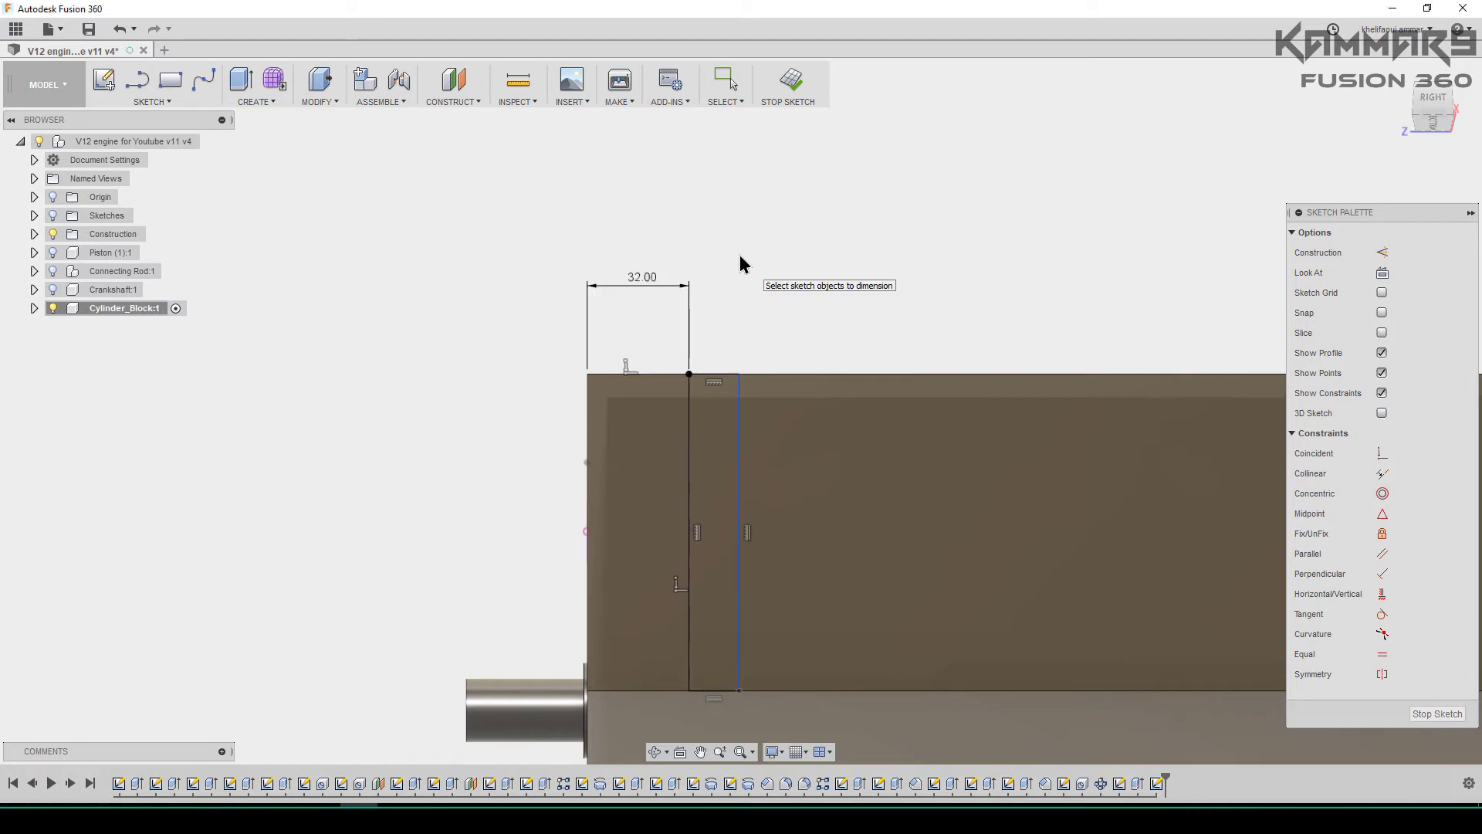
Dimension the width between the rectangle's two long sides as 20 mm
click(739, 390)
click(690, 430)
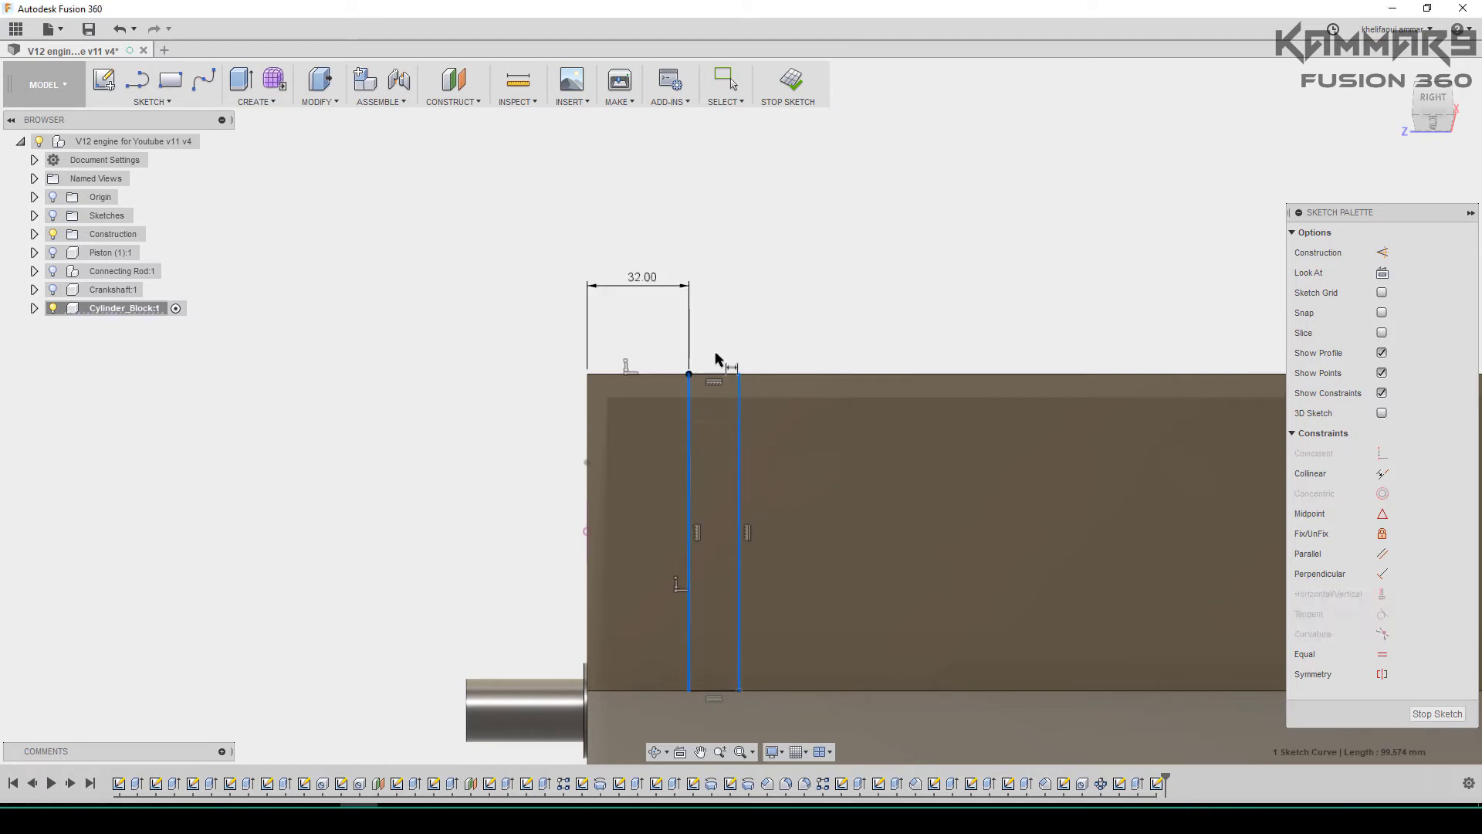
click(724, 319)
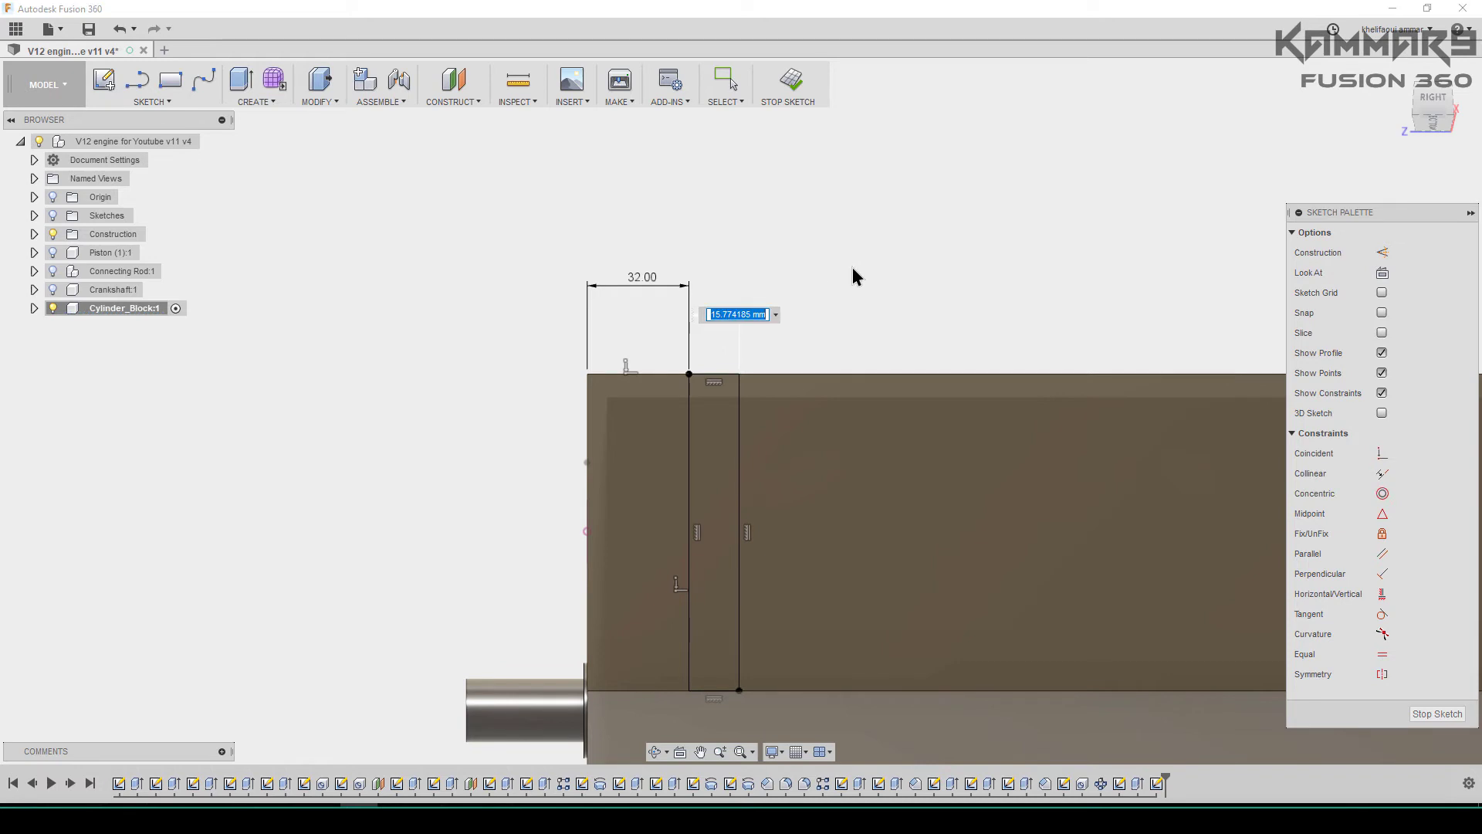
text(20)
key(Return)
key(Escape)
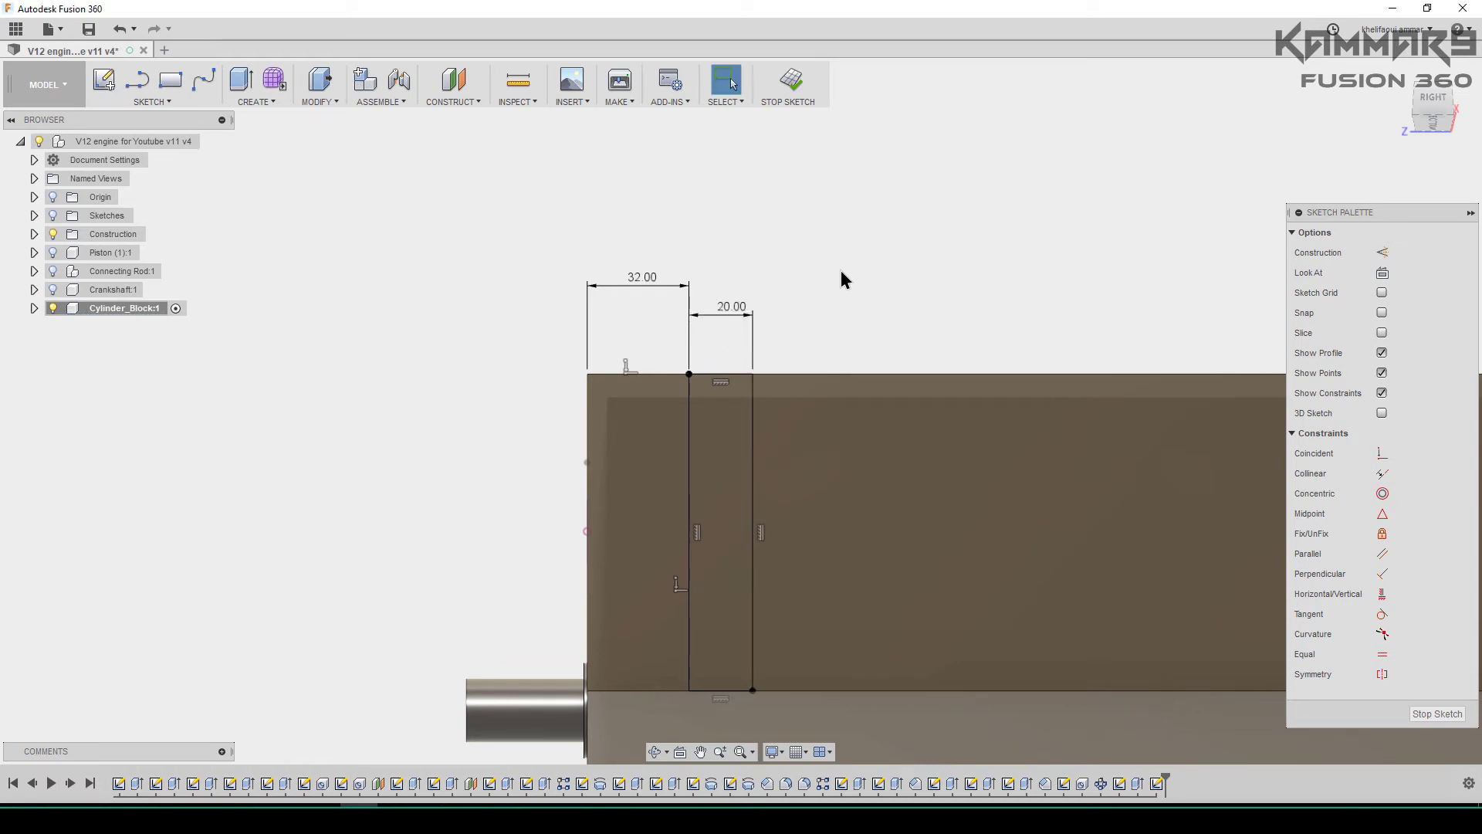
Extrude the 20 mm wide rectangle profile by -15 mm as a cut into this side of the cylinder block
scroll(797, 332, down, 2)
mouse_move(664, 444)
shift+middle_down()
mouse_move(714, 491)
mouse_move(682, 510)
shift+middle_up()
click(732, 451)
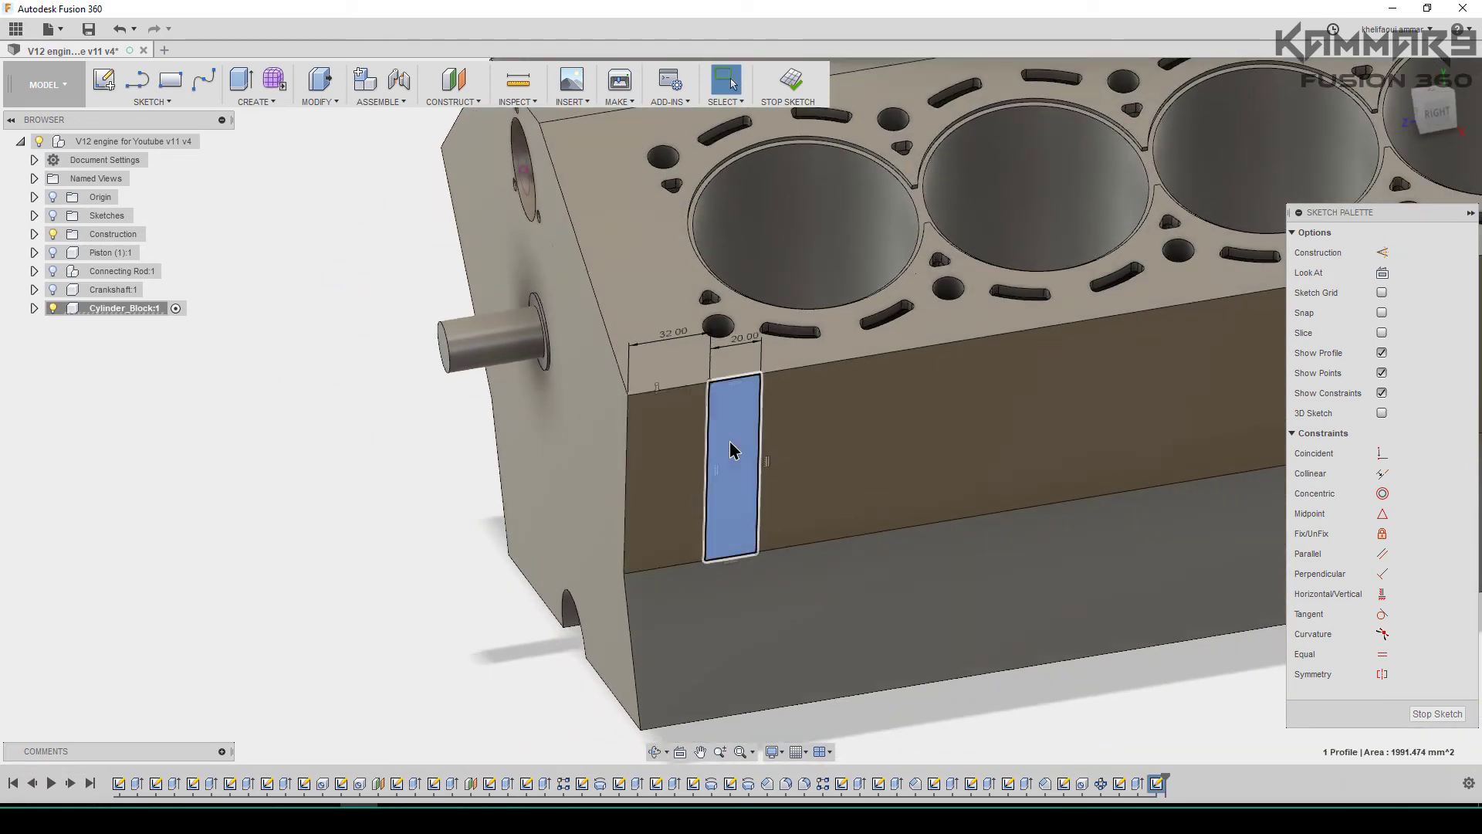
scroll(741, 468, down, 3)
shift+middle_drag(627, 430, 733, 471)
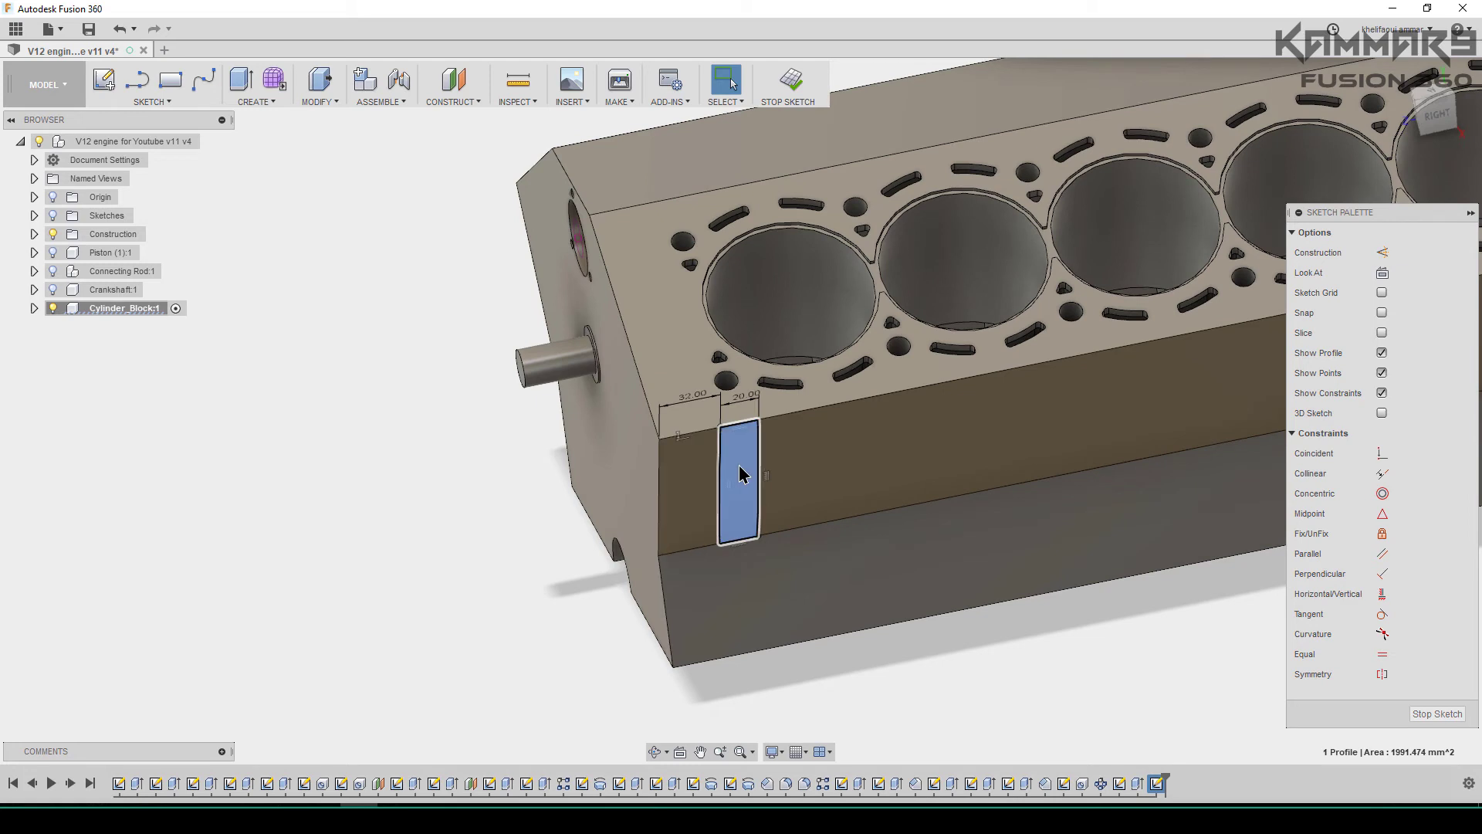
key(e)
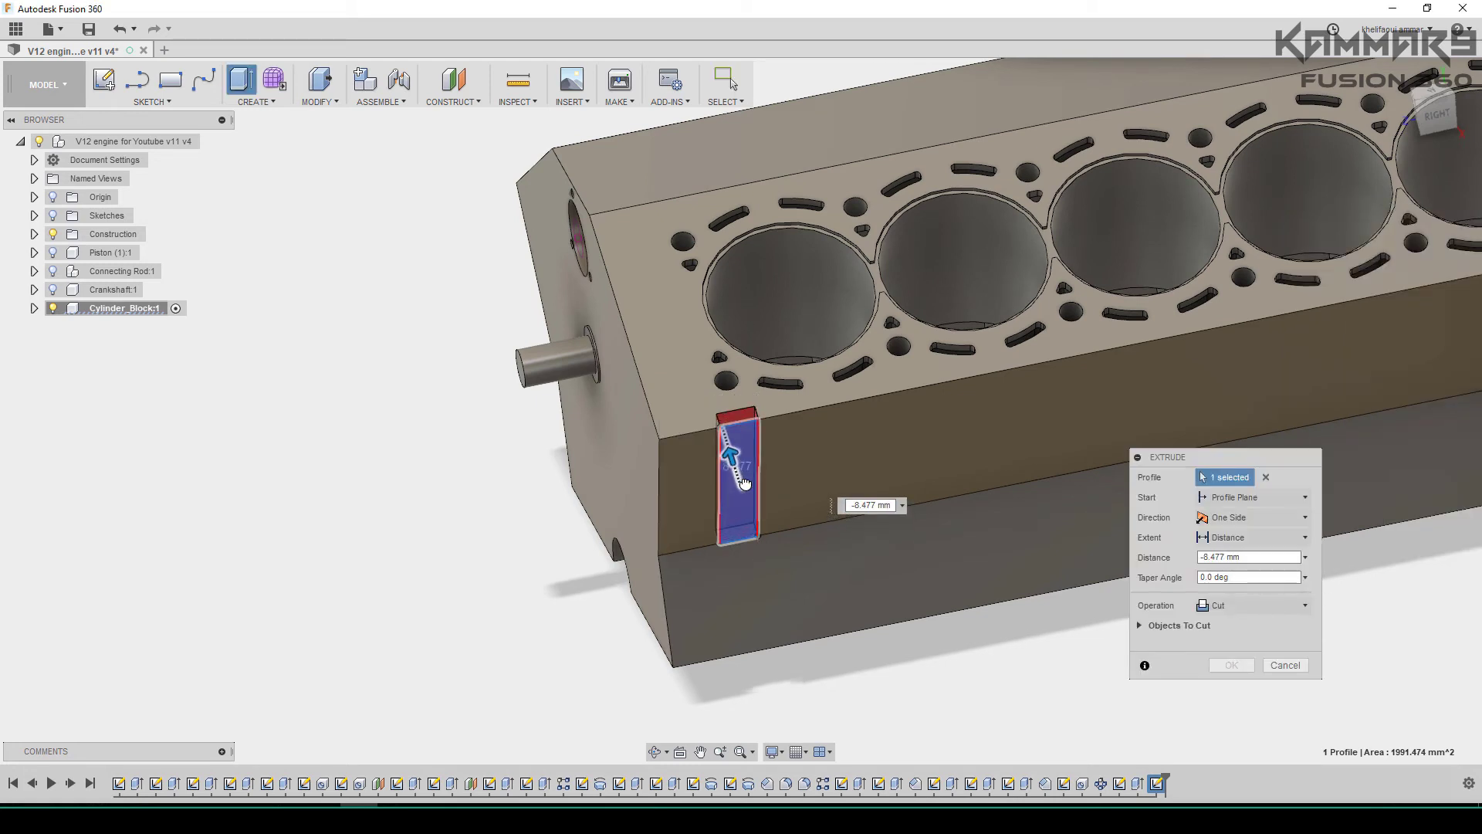
drag(745, 479, 743, 472)
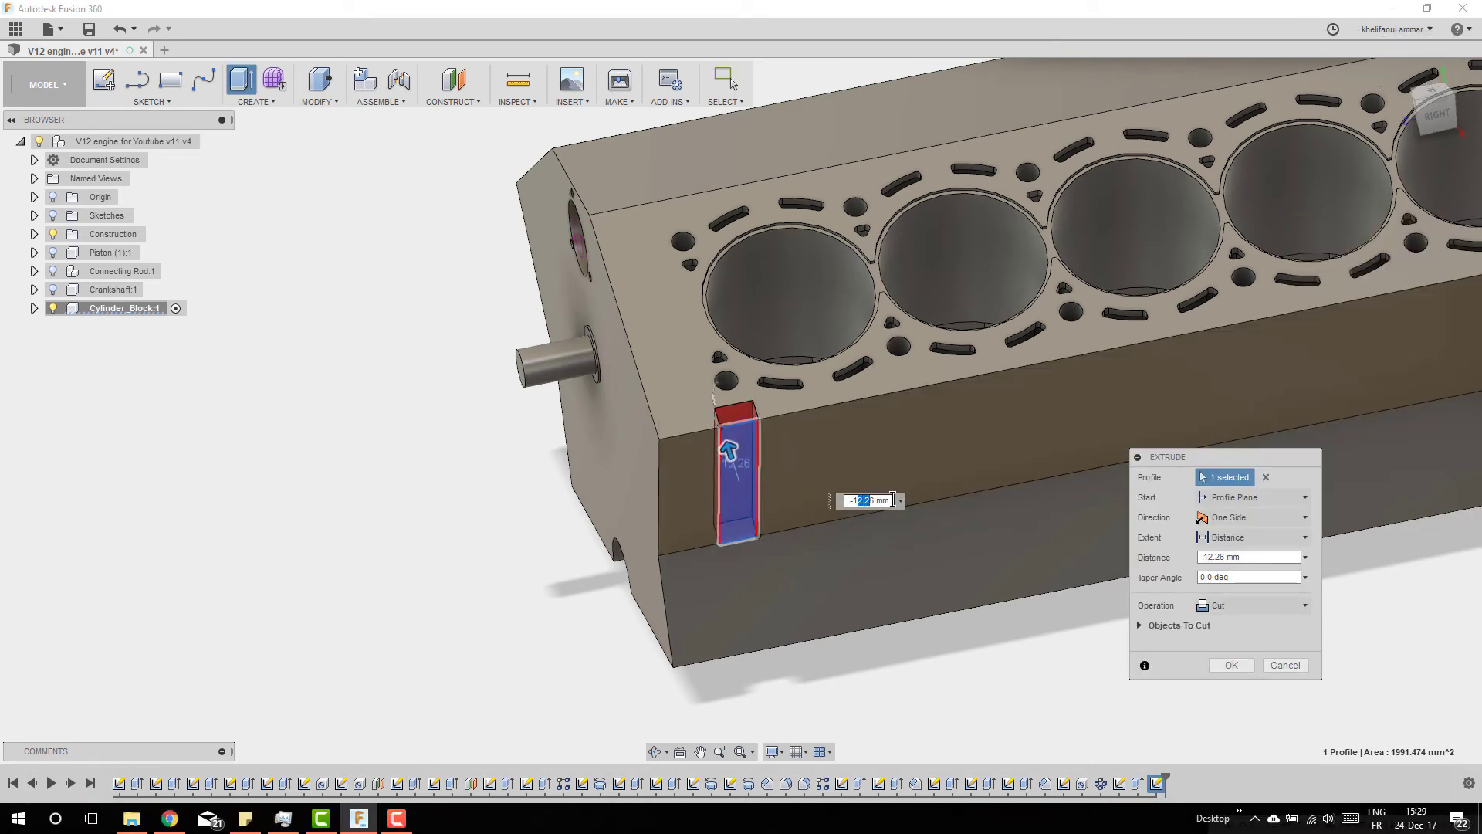
drag(893, 500, 954, 499)
text(-15)
key(Return)
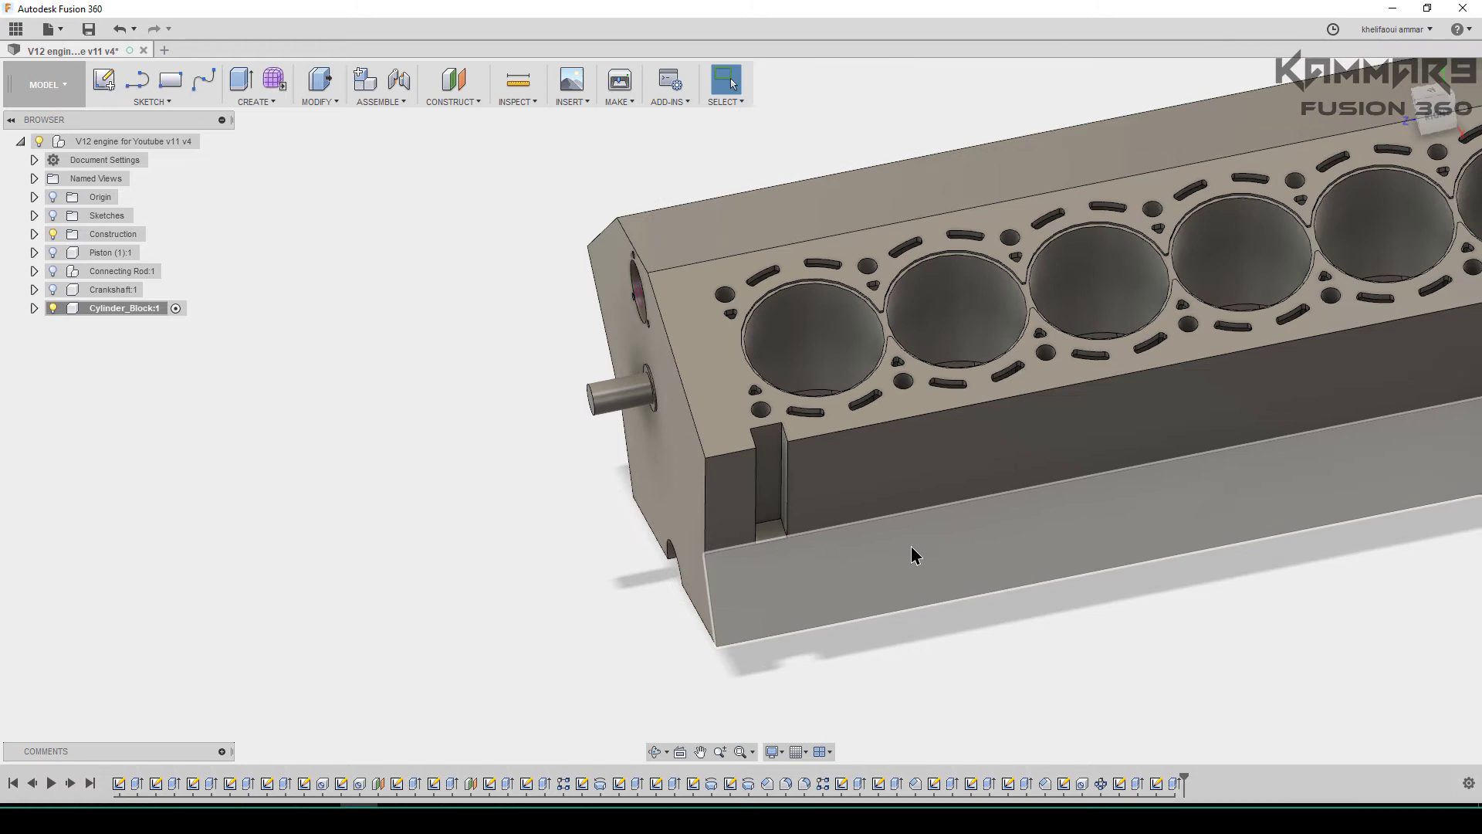
Start a rectangular pattern of features with the slot cuts on both slanted side faces as its objects
shift+middle_drag(749, 539, 617, 556)
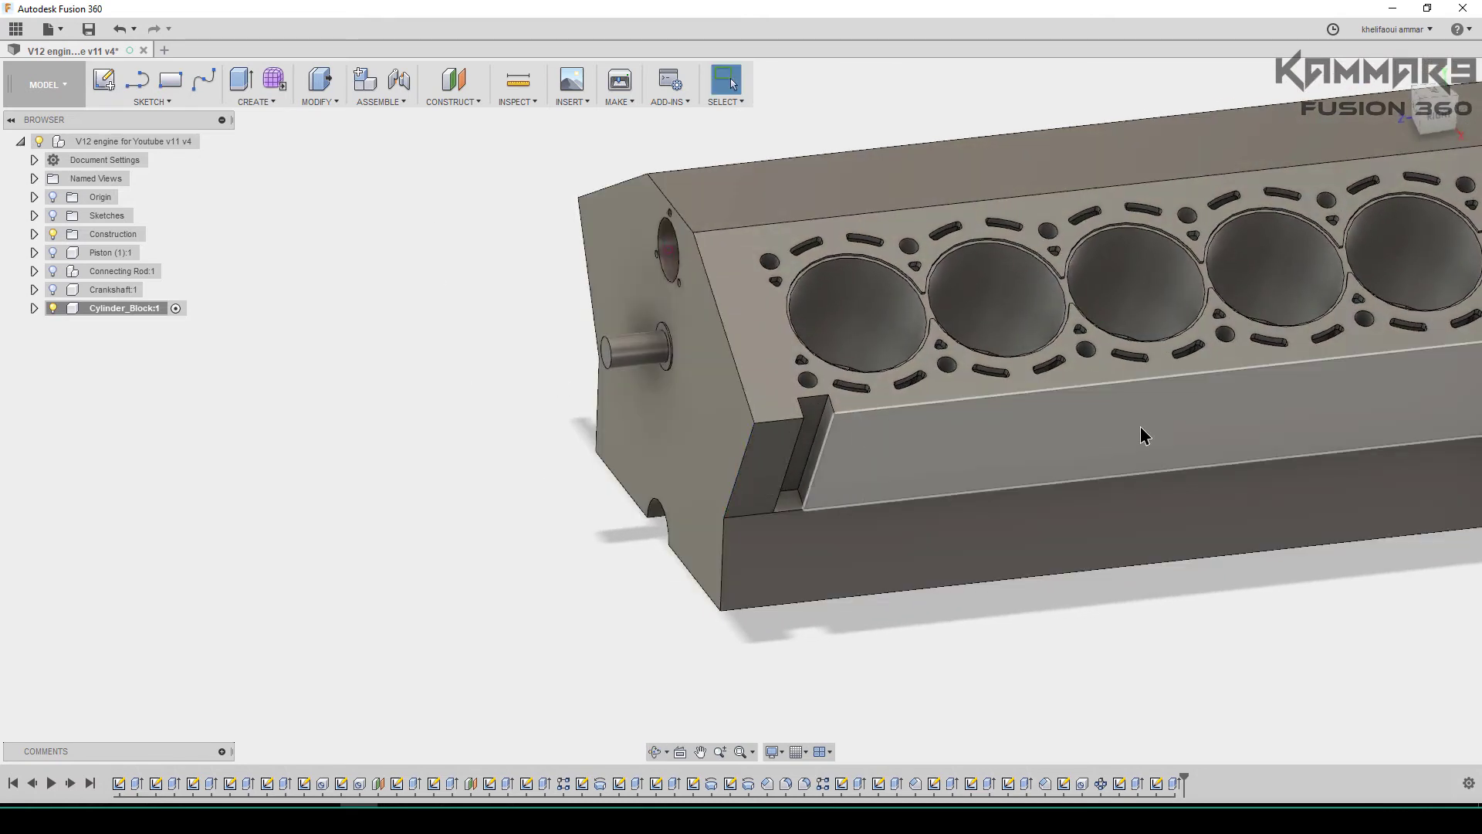
click(287, 101)
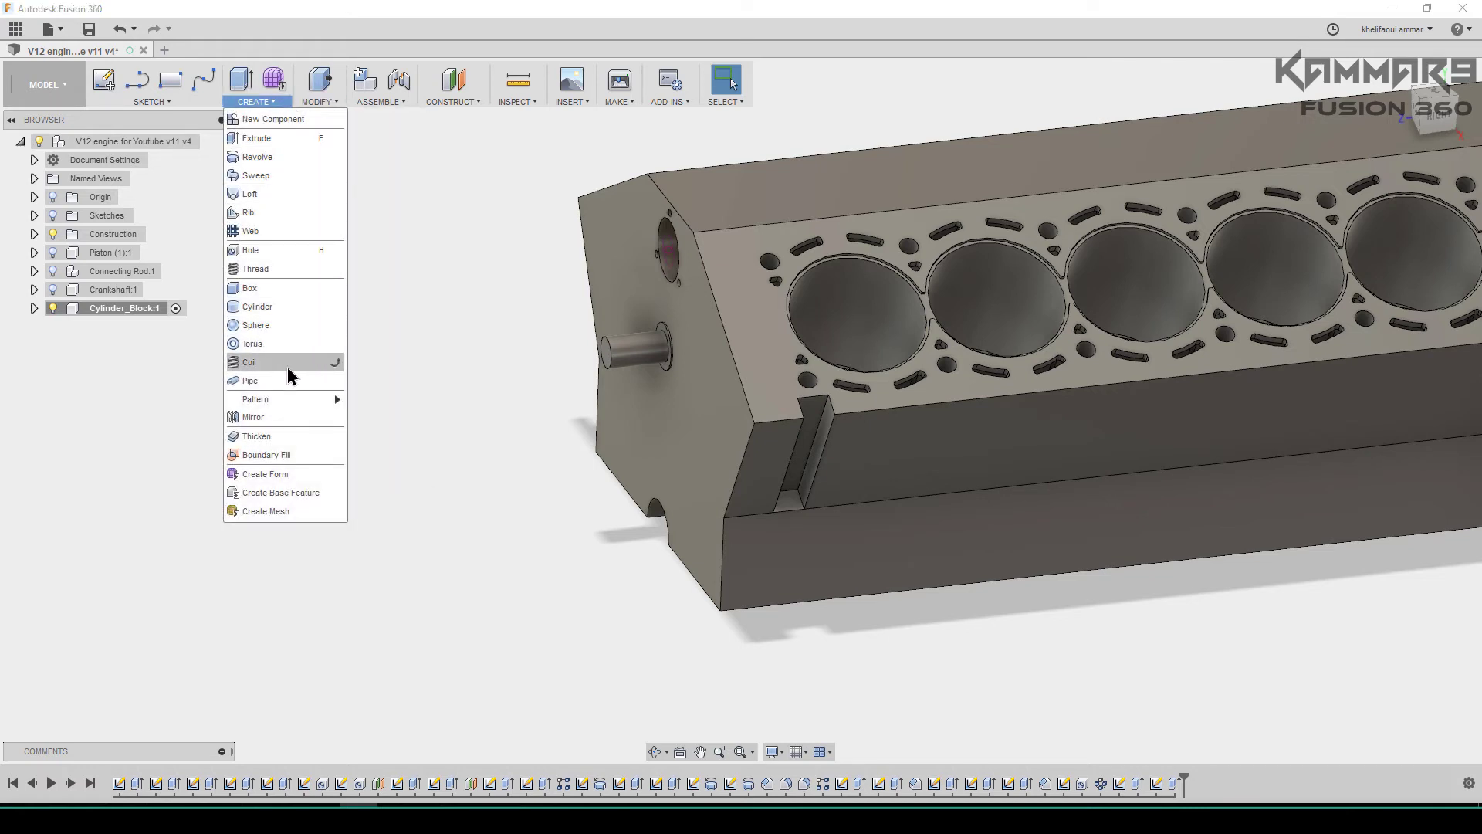
mouse_move(285, 396)
click(394, 402)
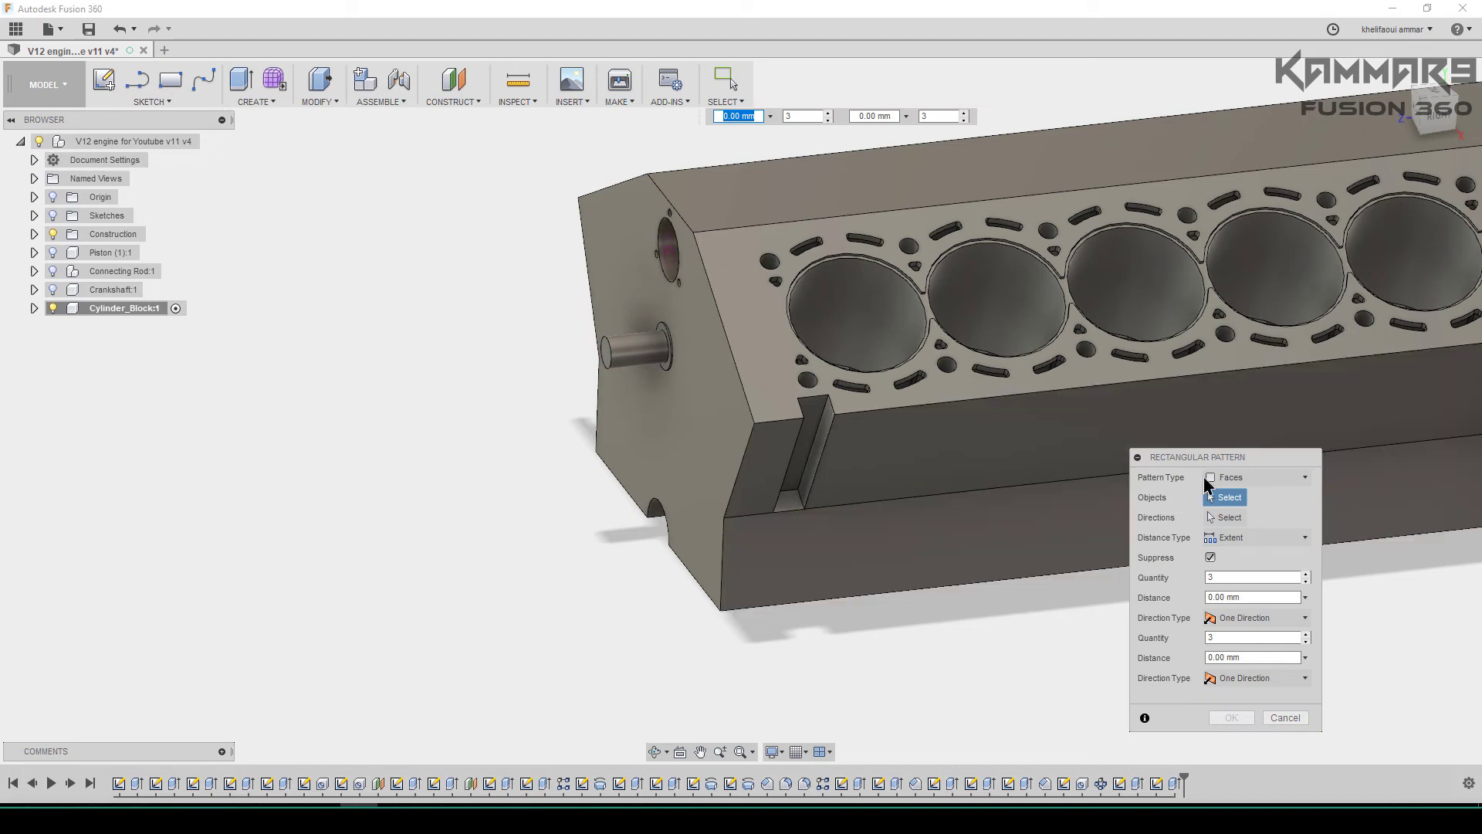
click(1240, 477)
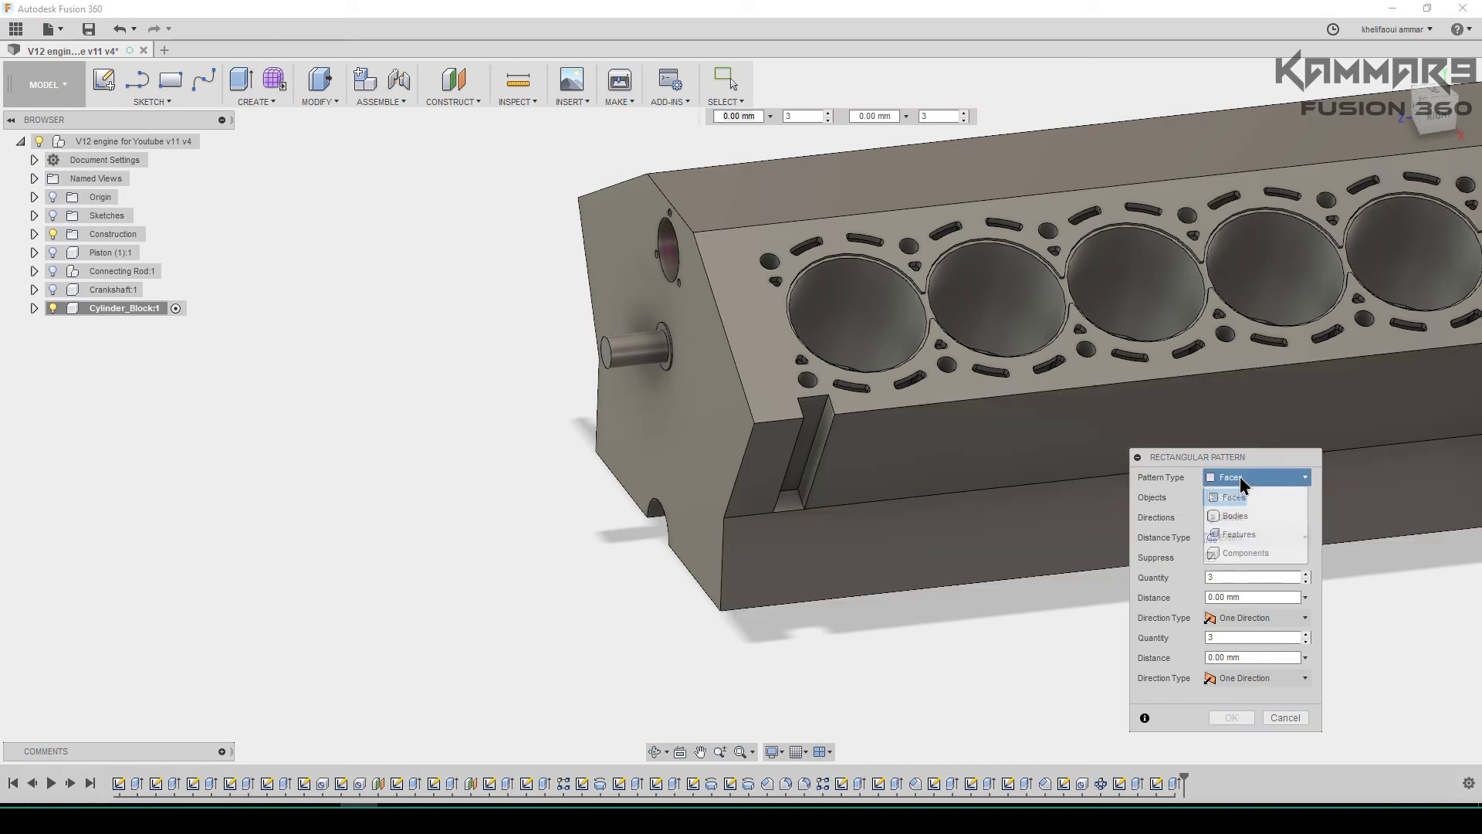
click(1240, 534)
click(1174, 784)
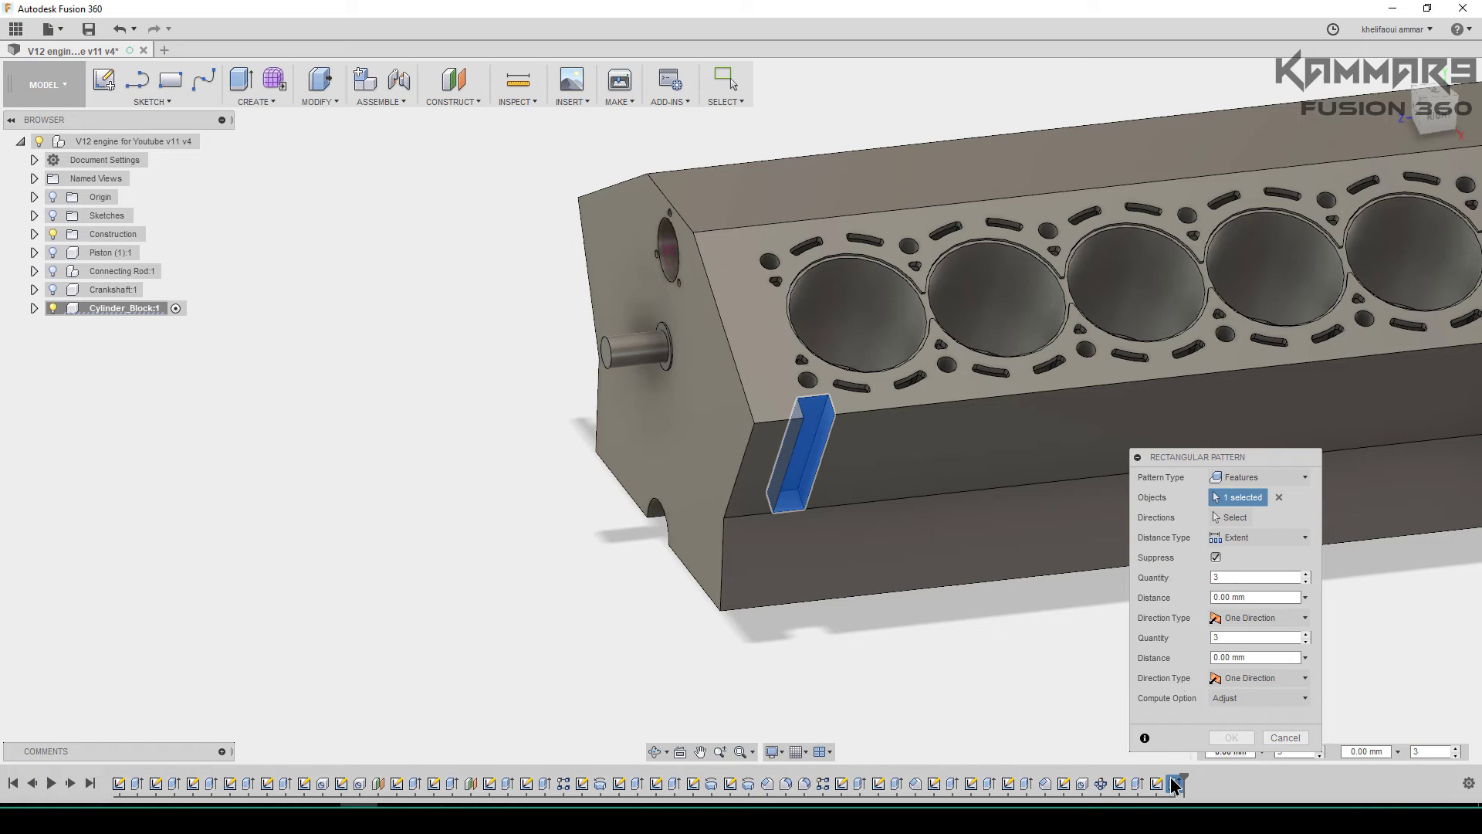
click(1139, 783)
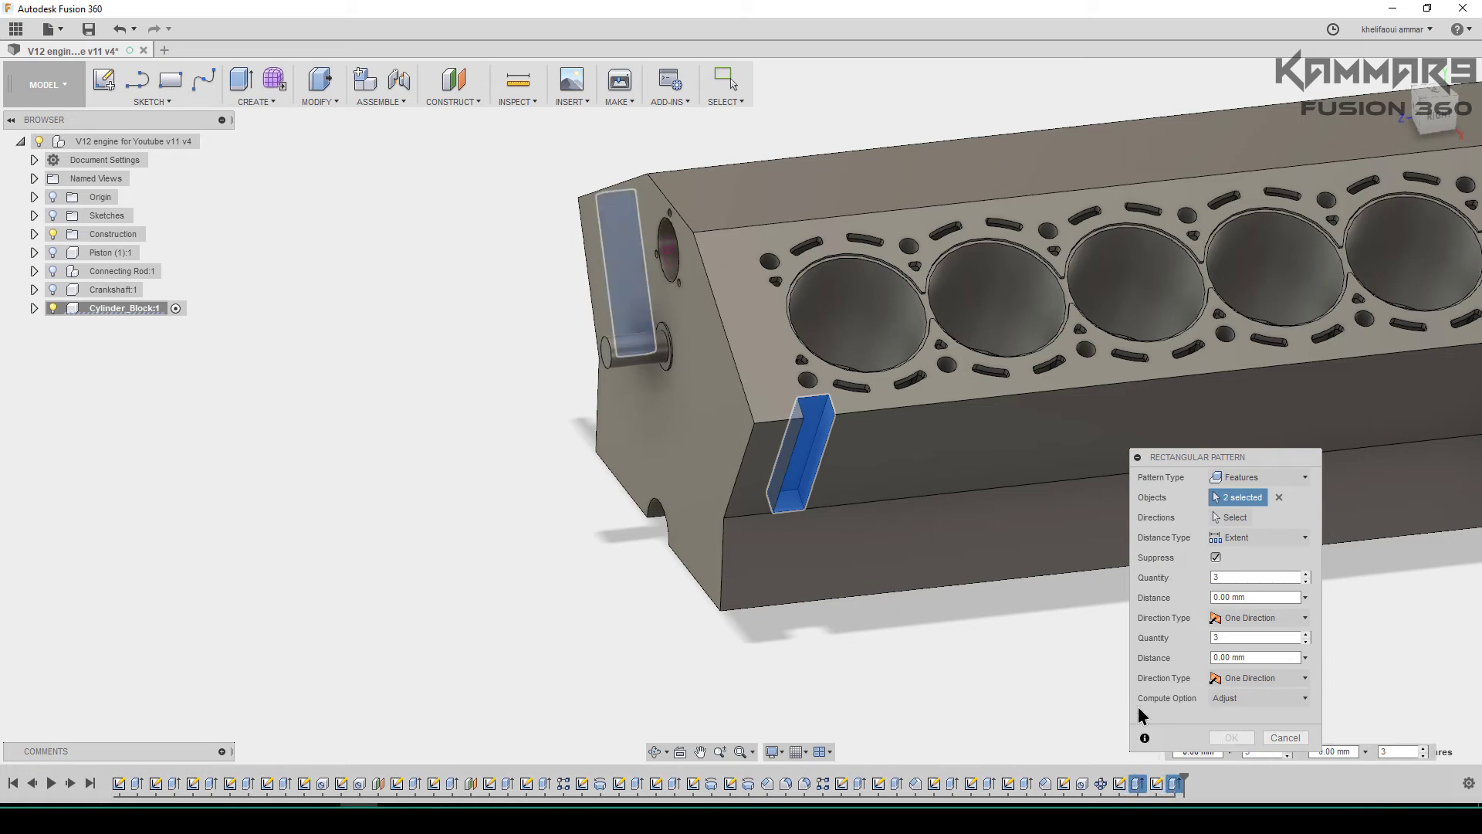
Set the pattern's distance type to Spacing and its direction along the long upper edge of the block's side face
click(1274, 539)
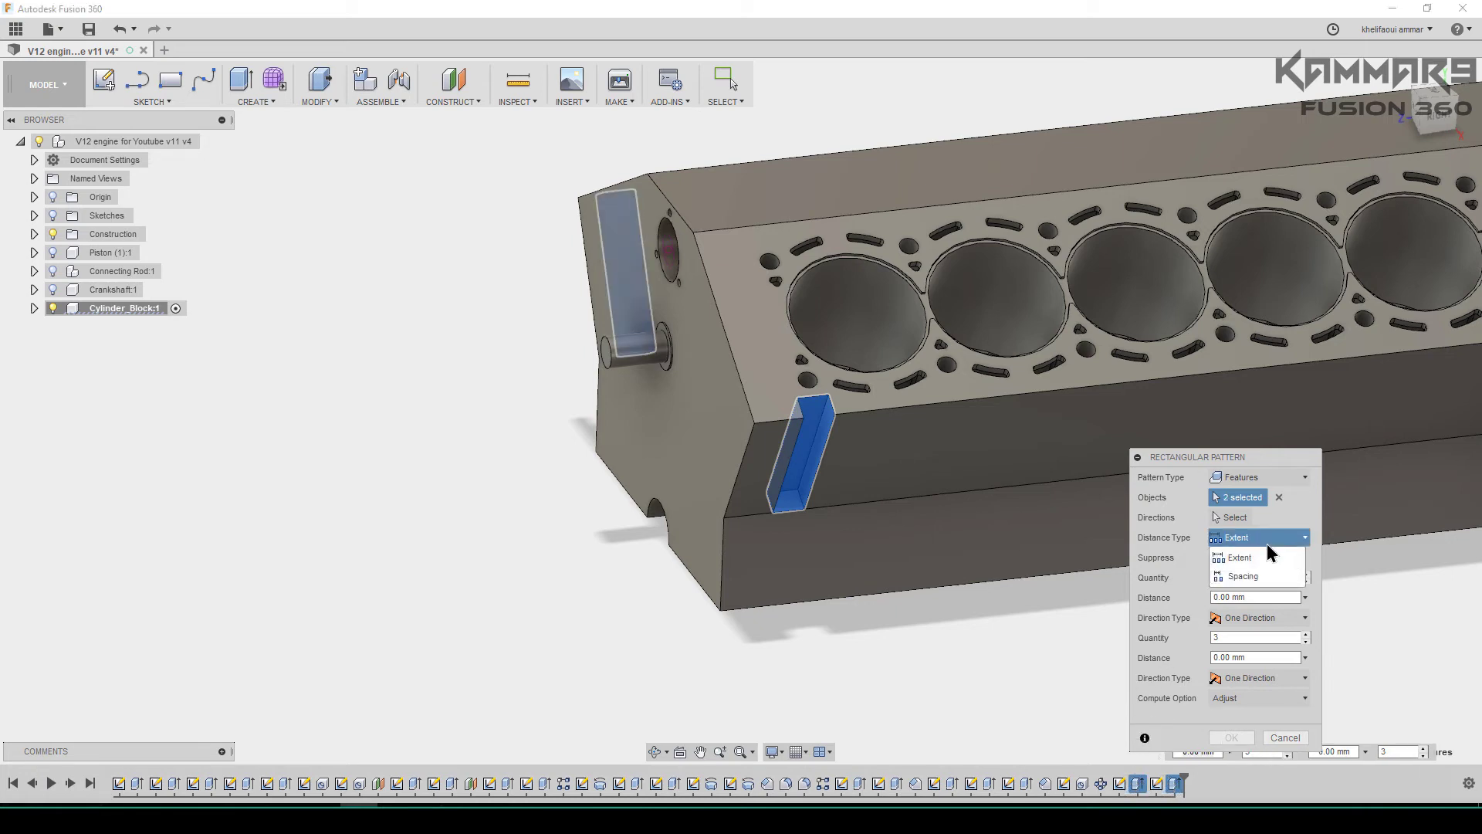
click(1250, 574)
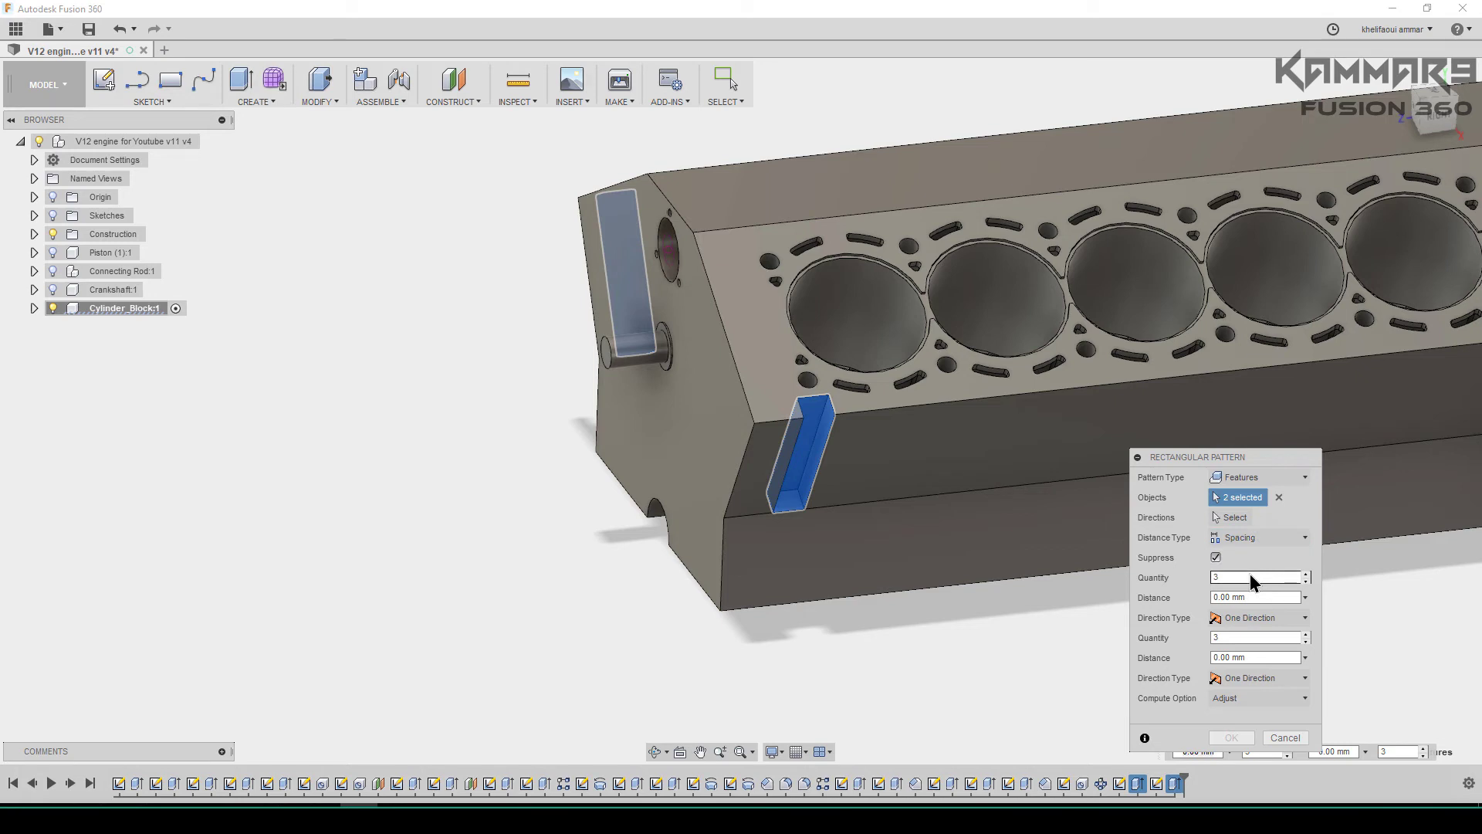
click(1234, 518)
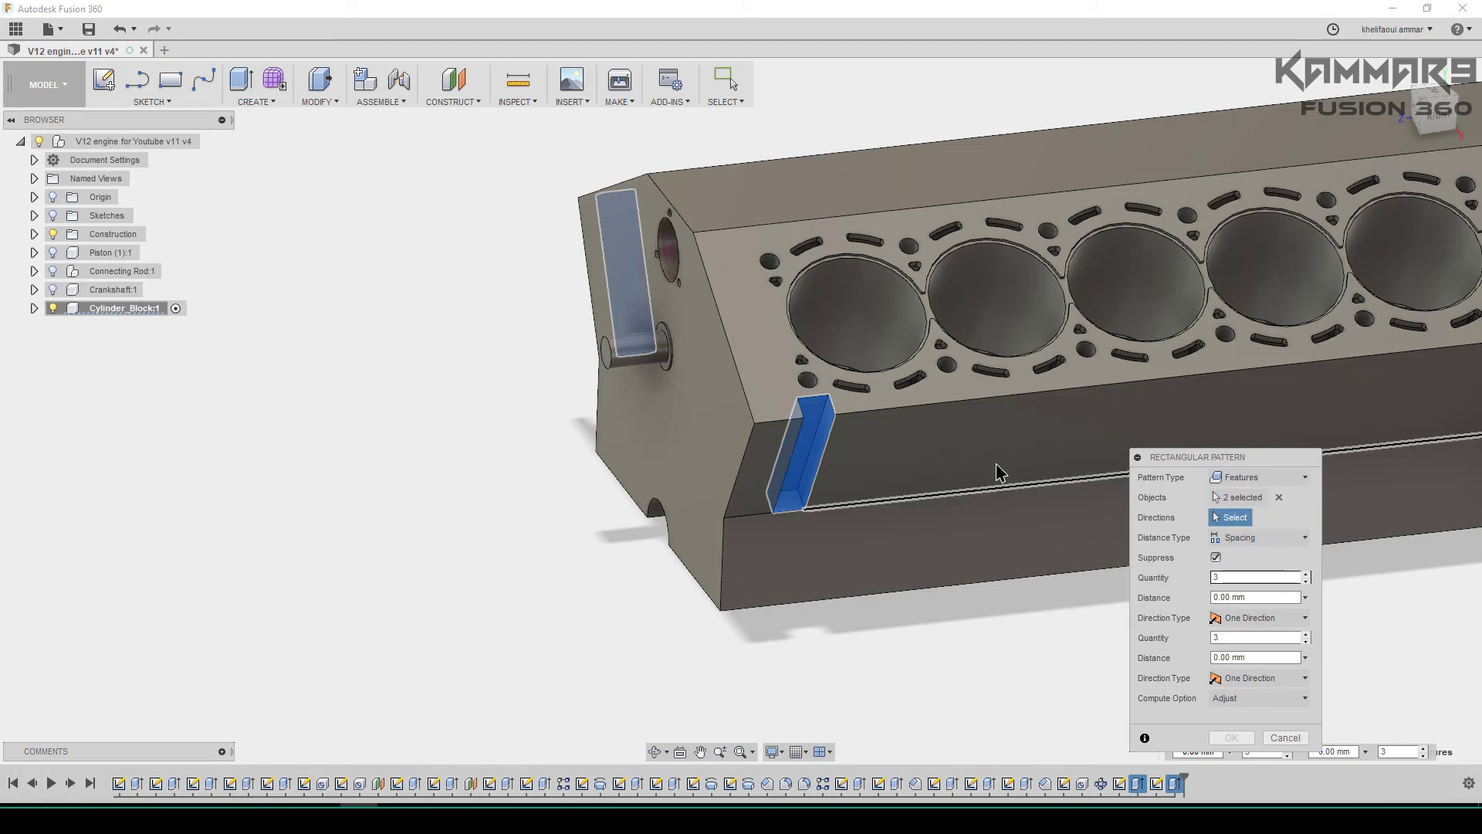
click(940, 407)
scroll(718, 603, down, 3)
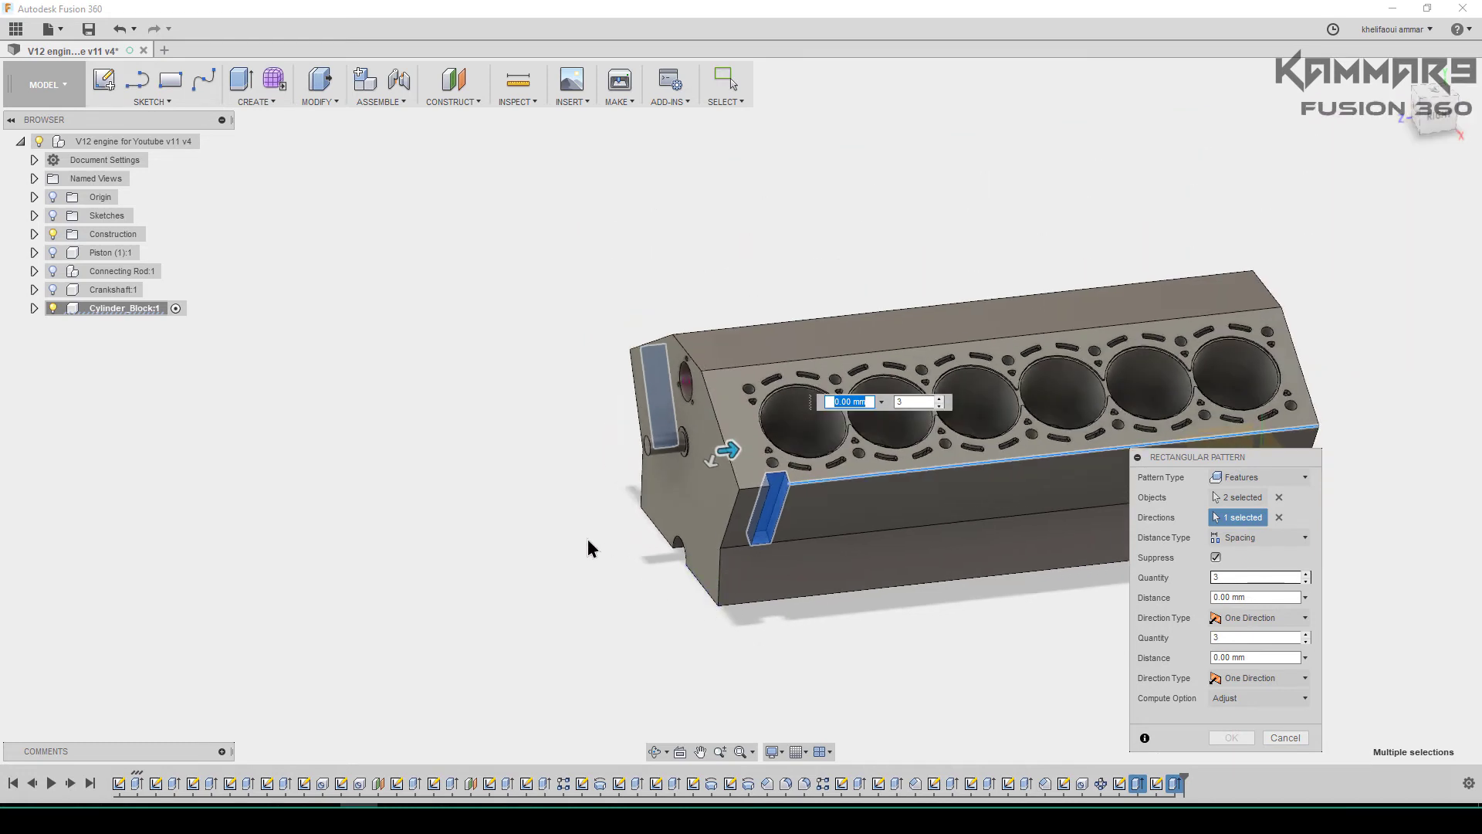
Set the pattern to a quantity of 7 with 90 mm spacing along the block and create it
drag(699, 438, 764, 432)
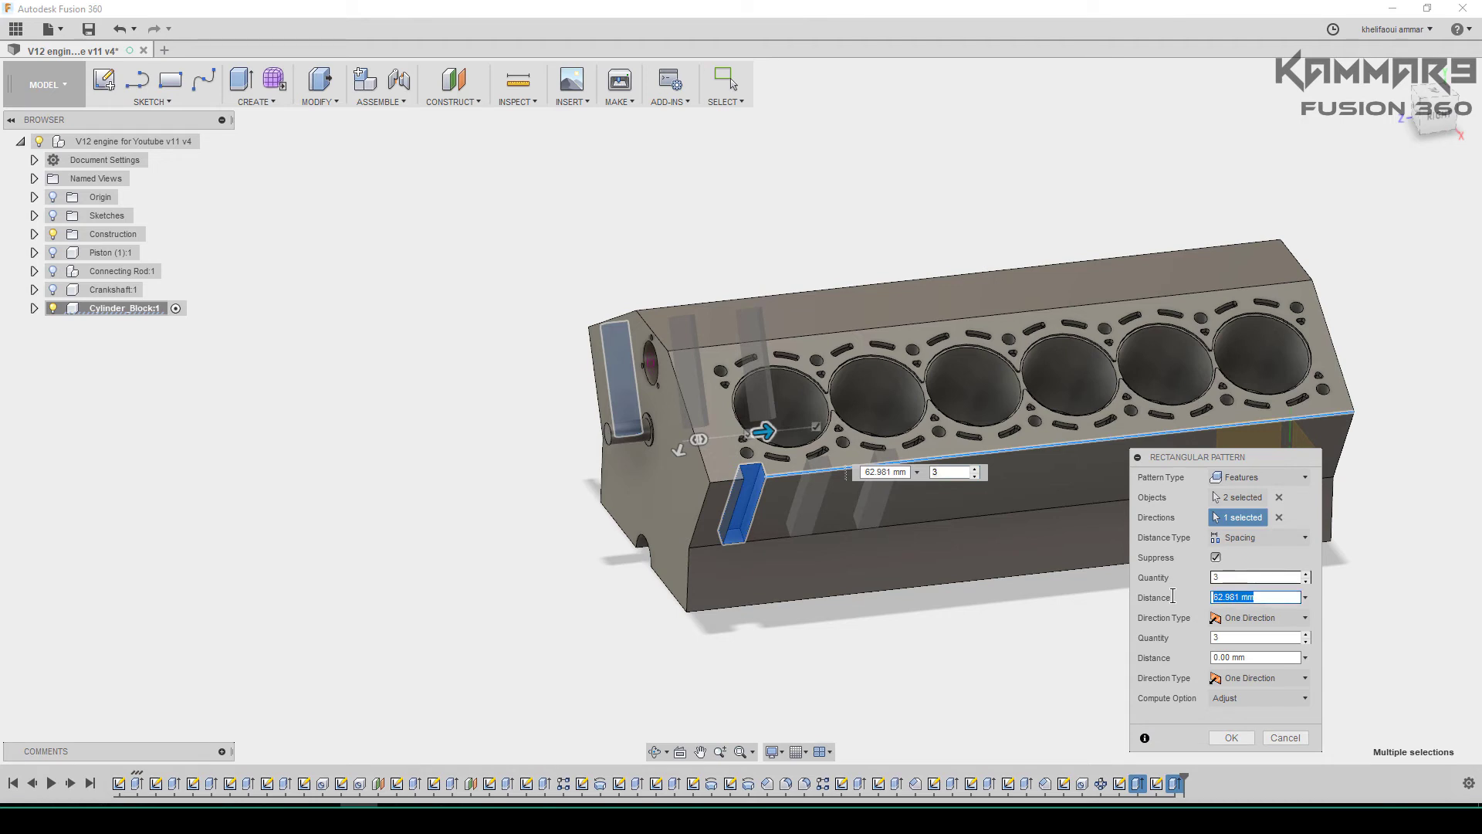
click(1308, 574)
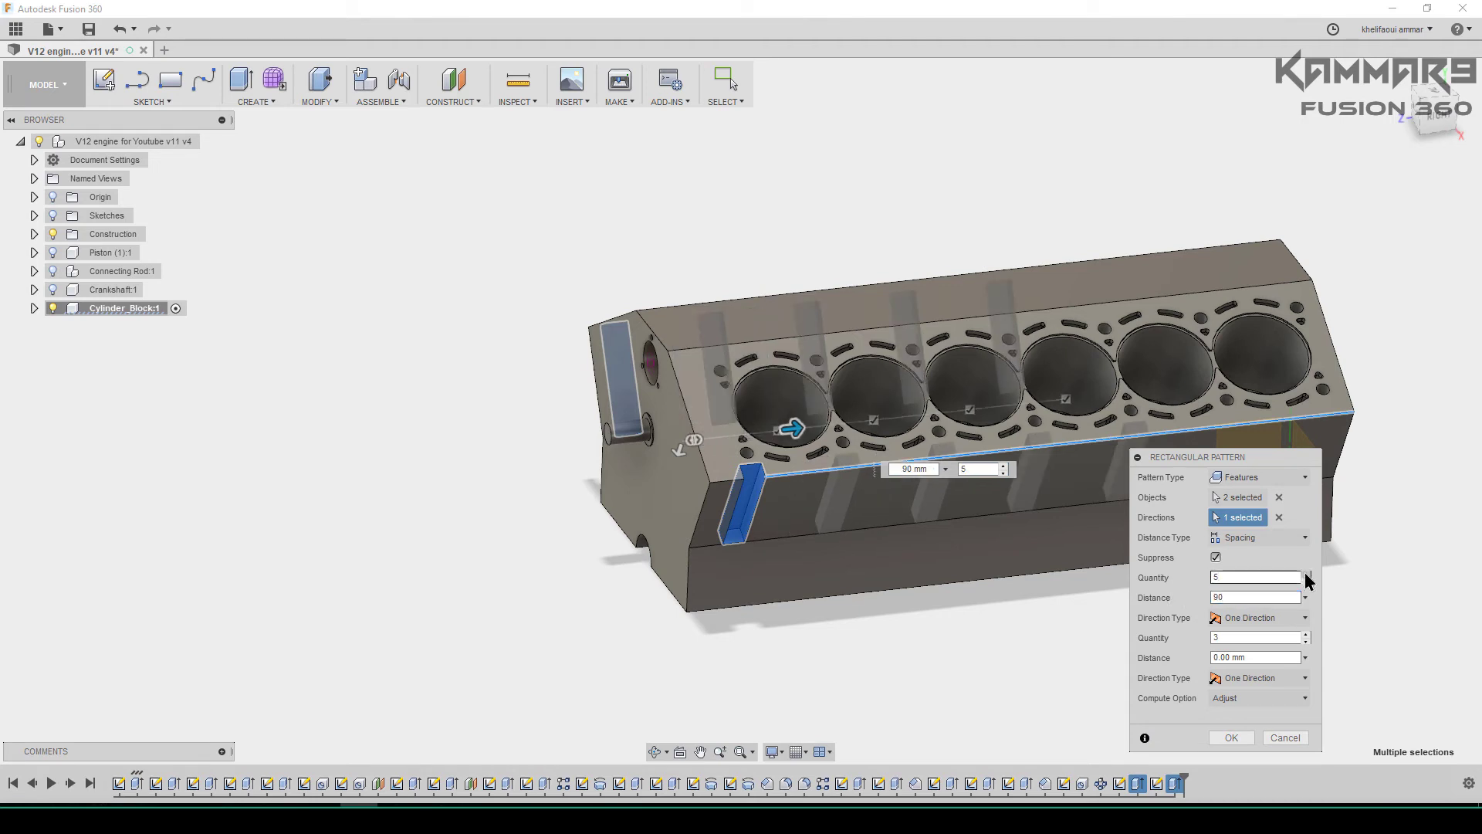
click(1308, 574)
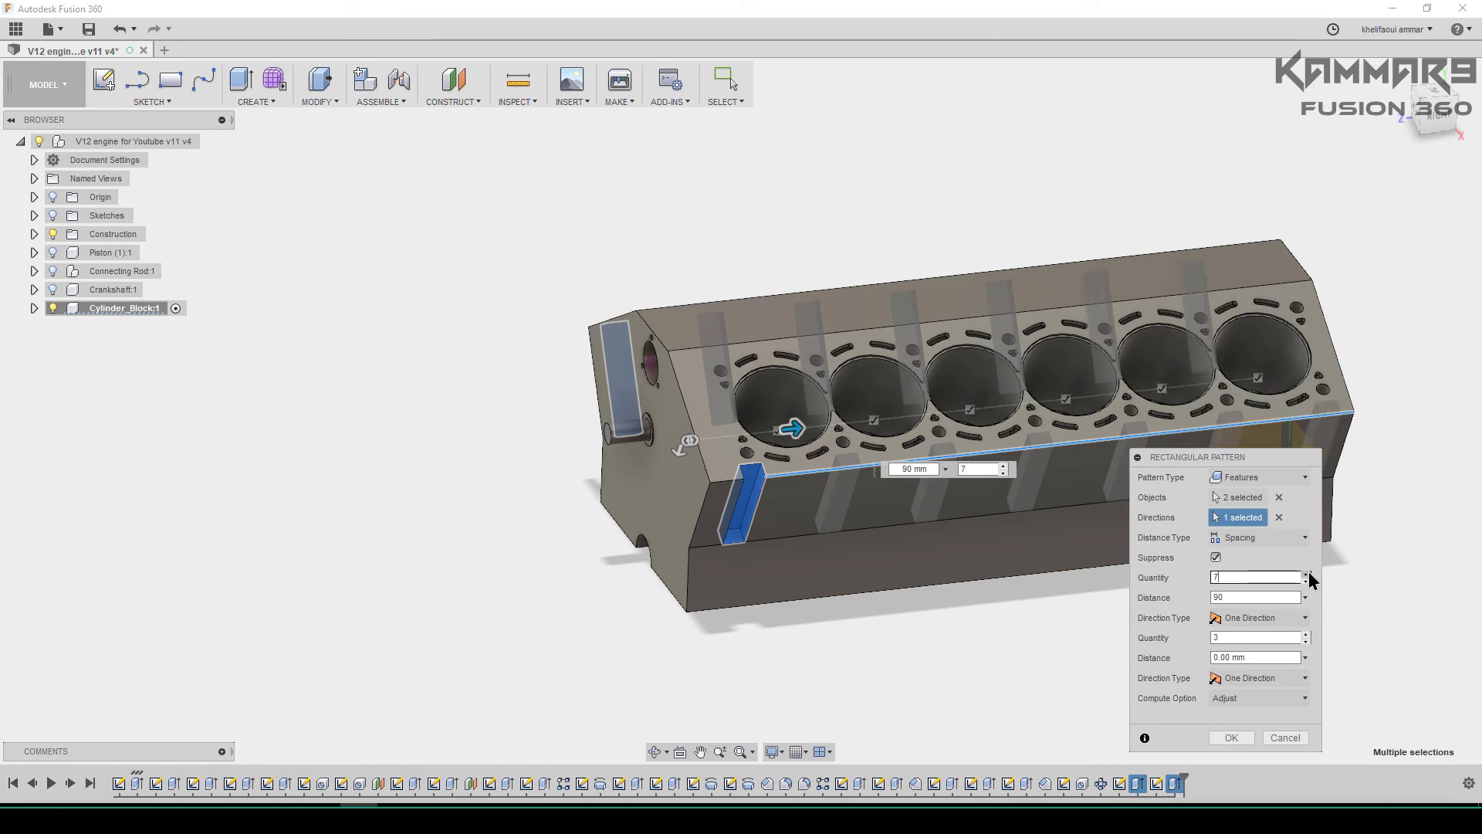
scroll(972, 355, down, 1)
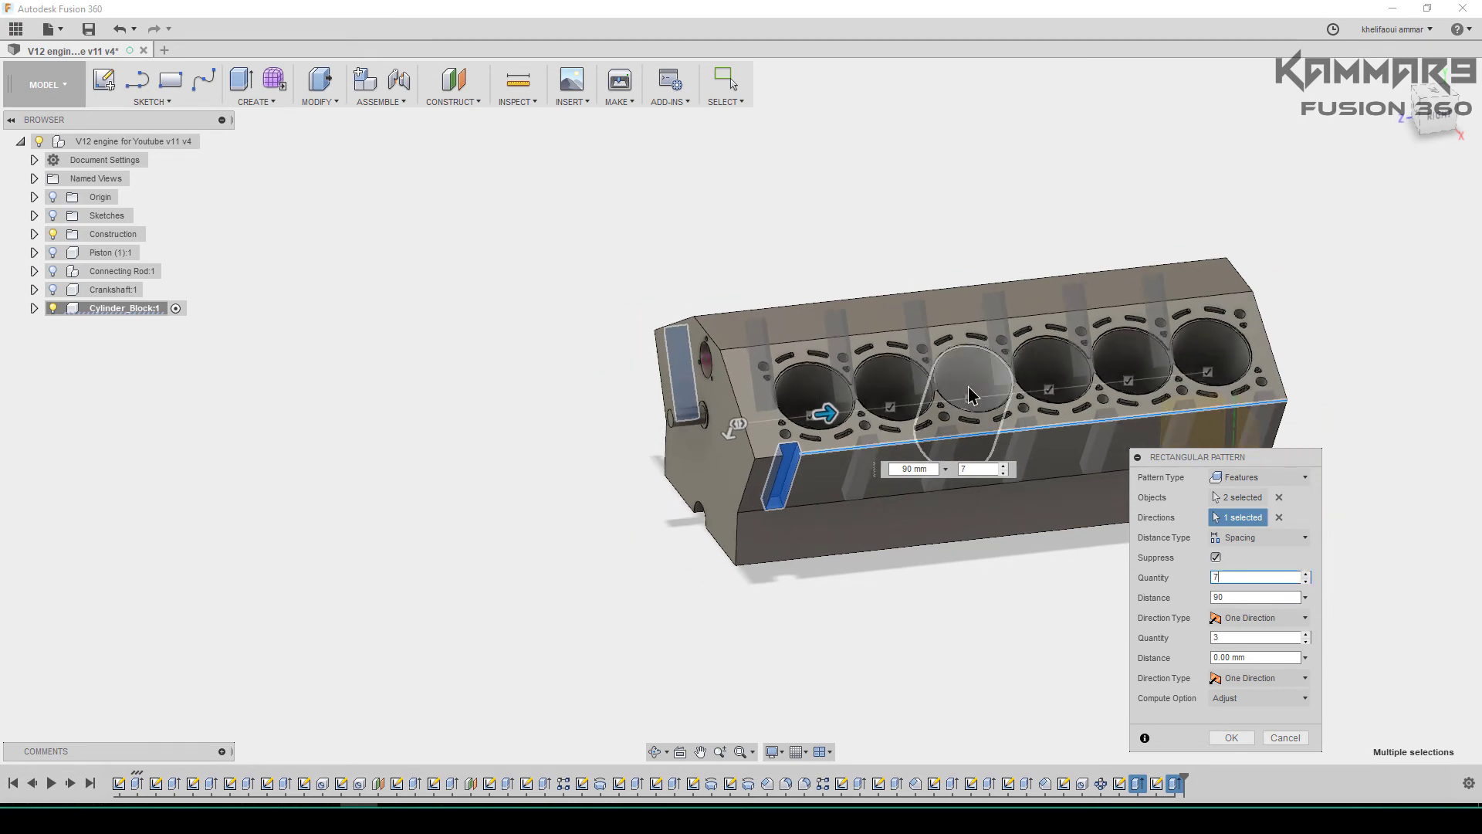
shift+middle_drag(916, 378, 943, 492)
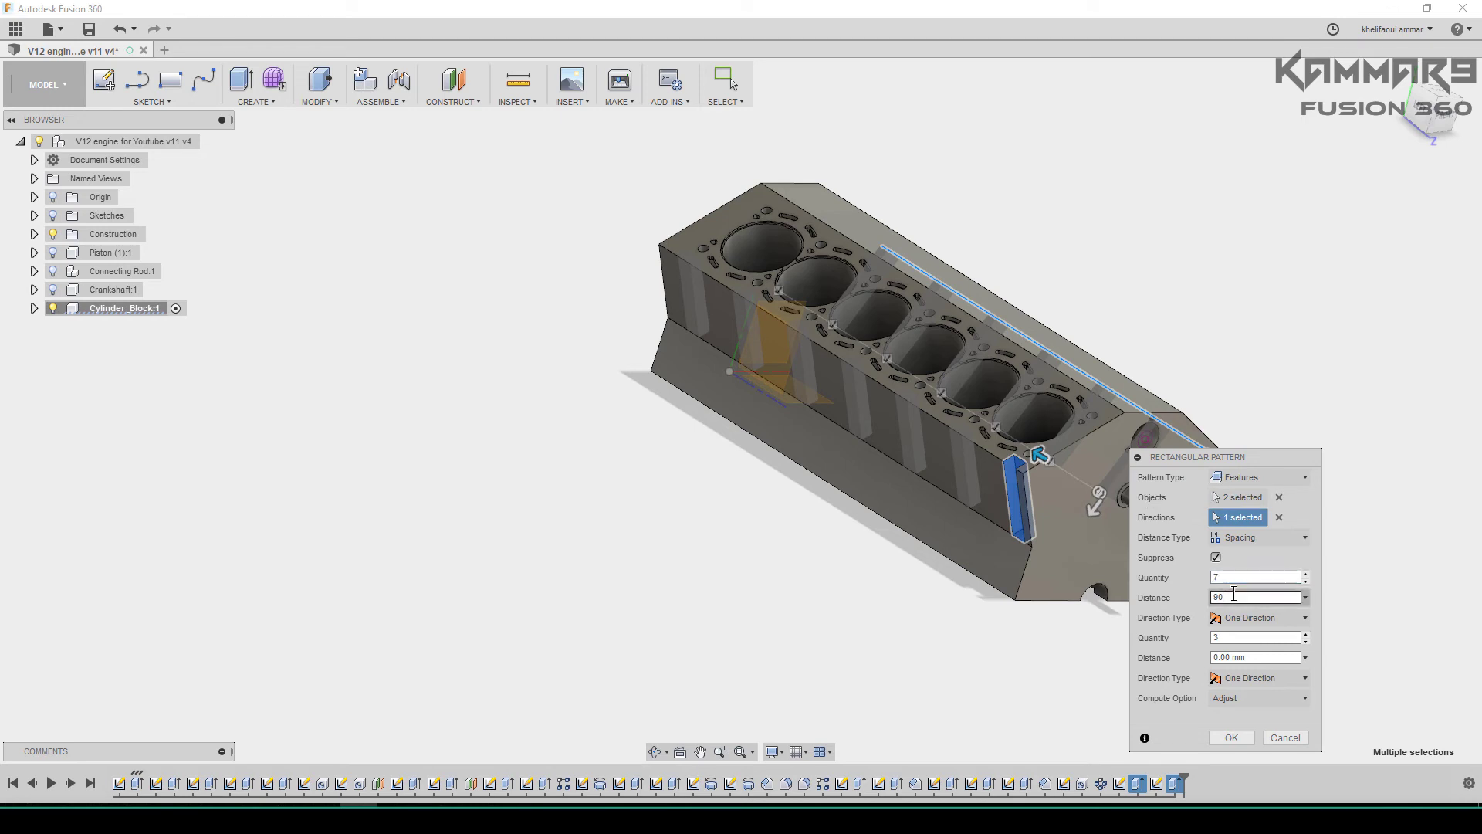
click(1232, 738)
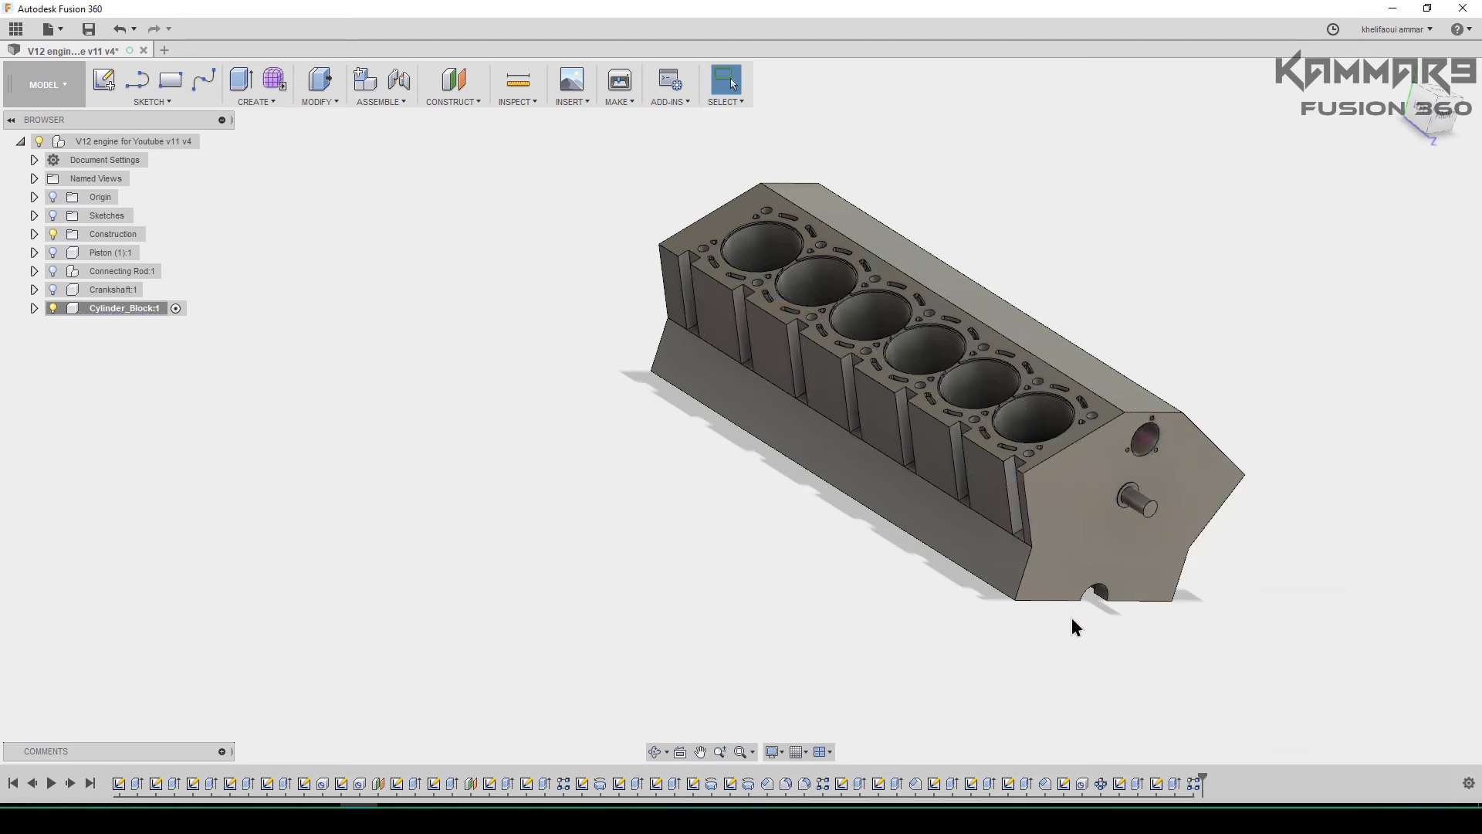
Sketch a stepped half-profile of lines on the block's front face, from the top edge down past the bore to the vertical centre line
shift+middle_drag(864, 504, 701, 563)
scroll(699, 552, up, 3)
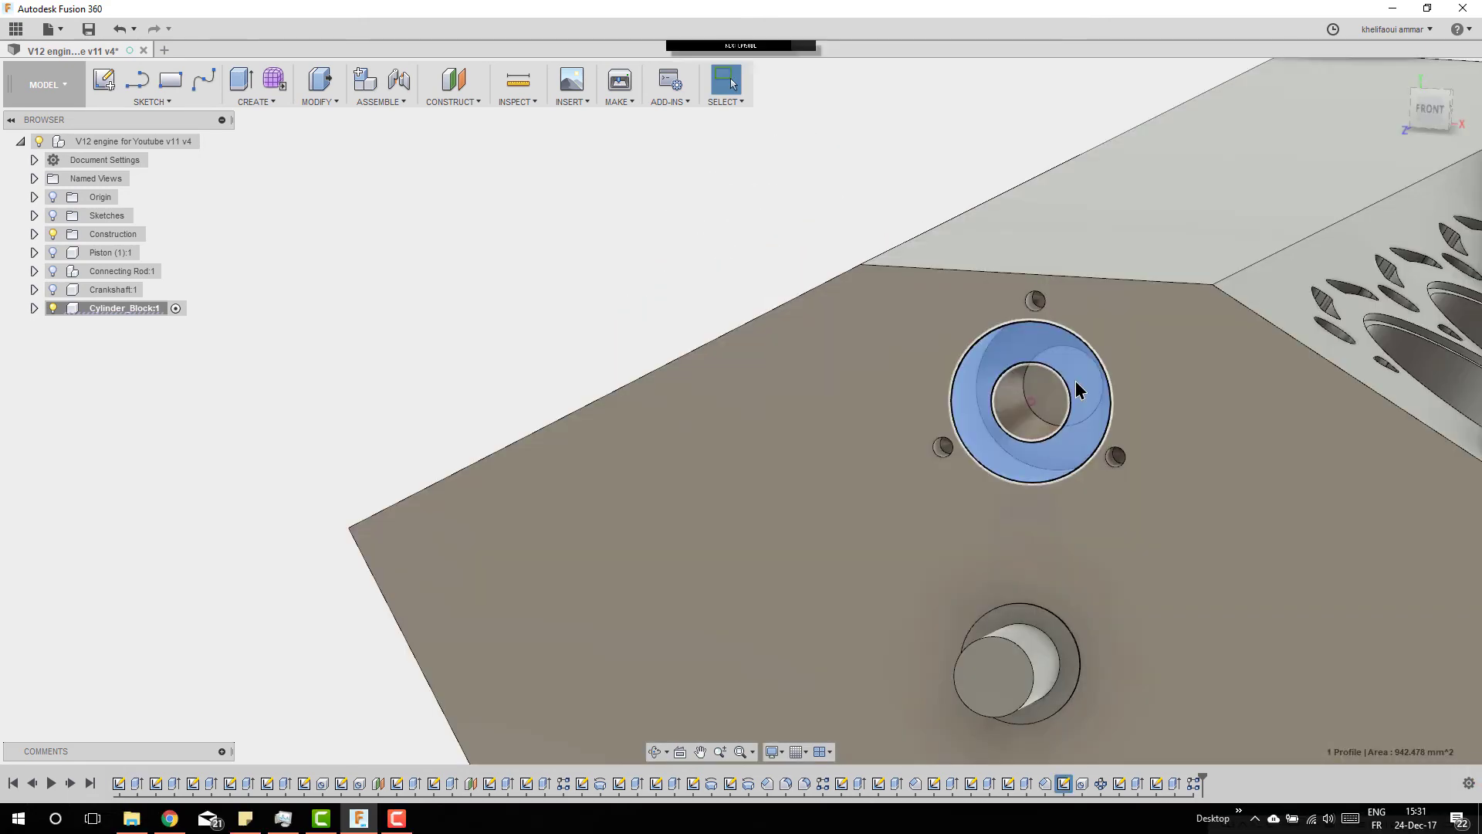
click(34, 308)
click(1058, 407)
key(l)
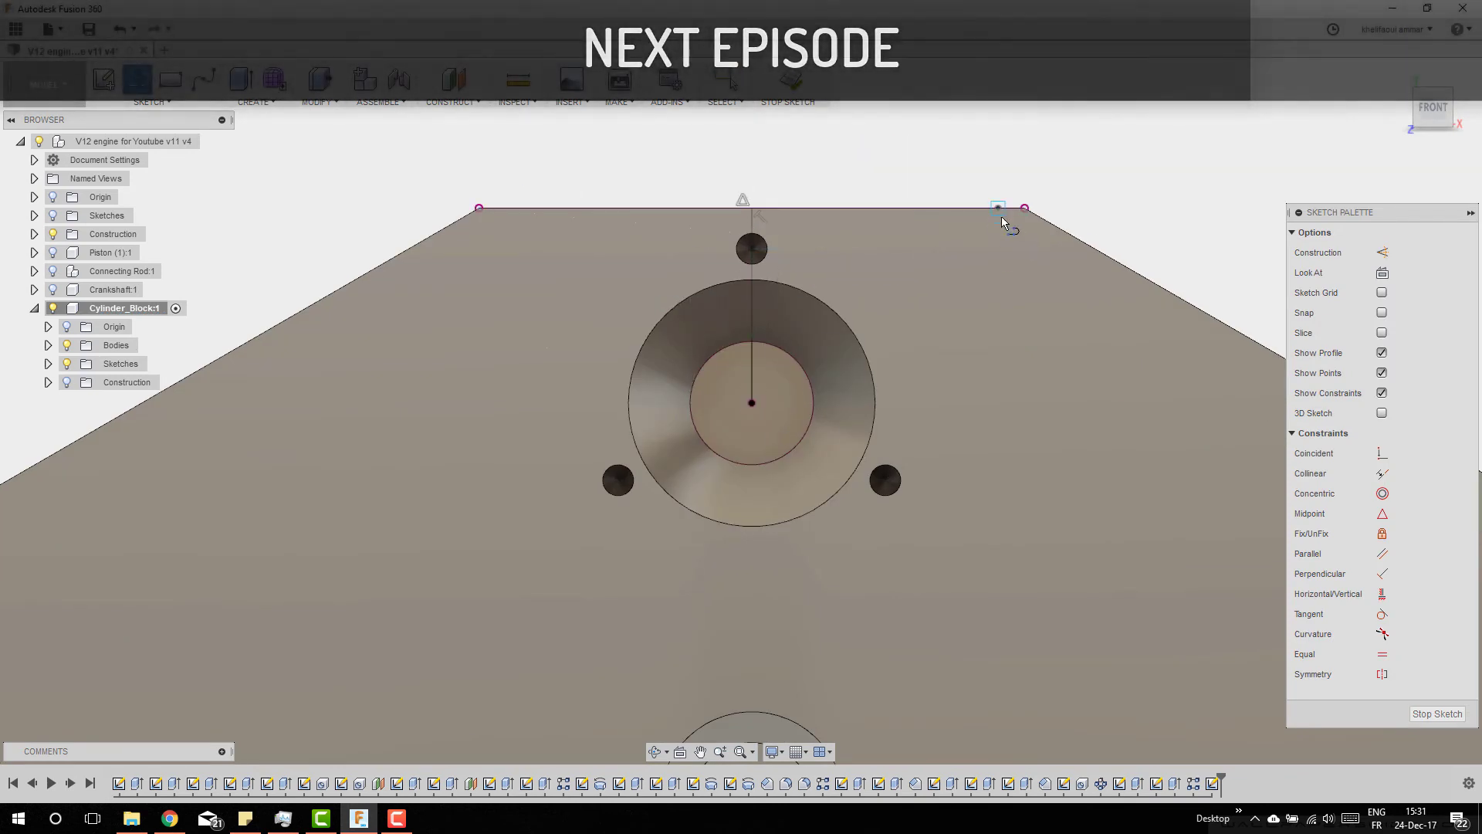
click(971, 247)
click(827, 545)
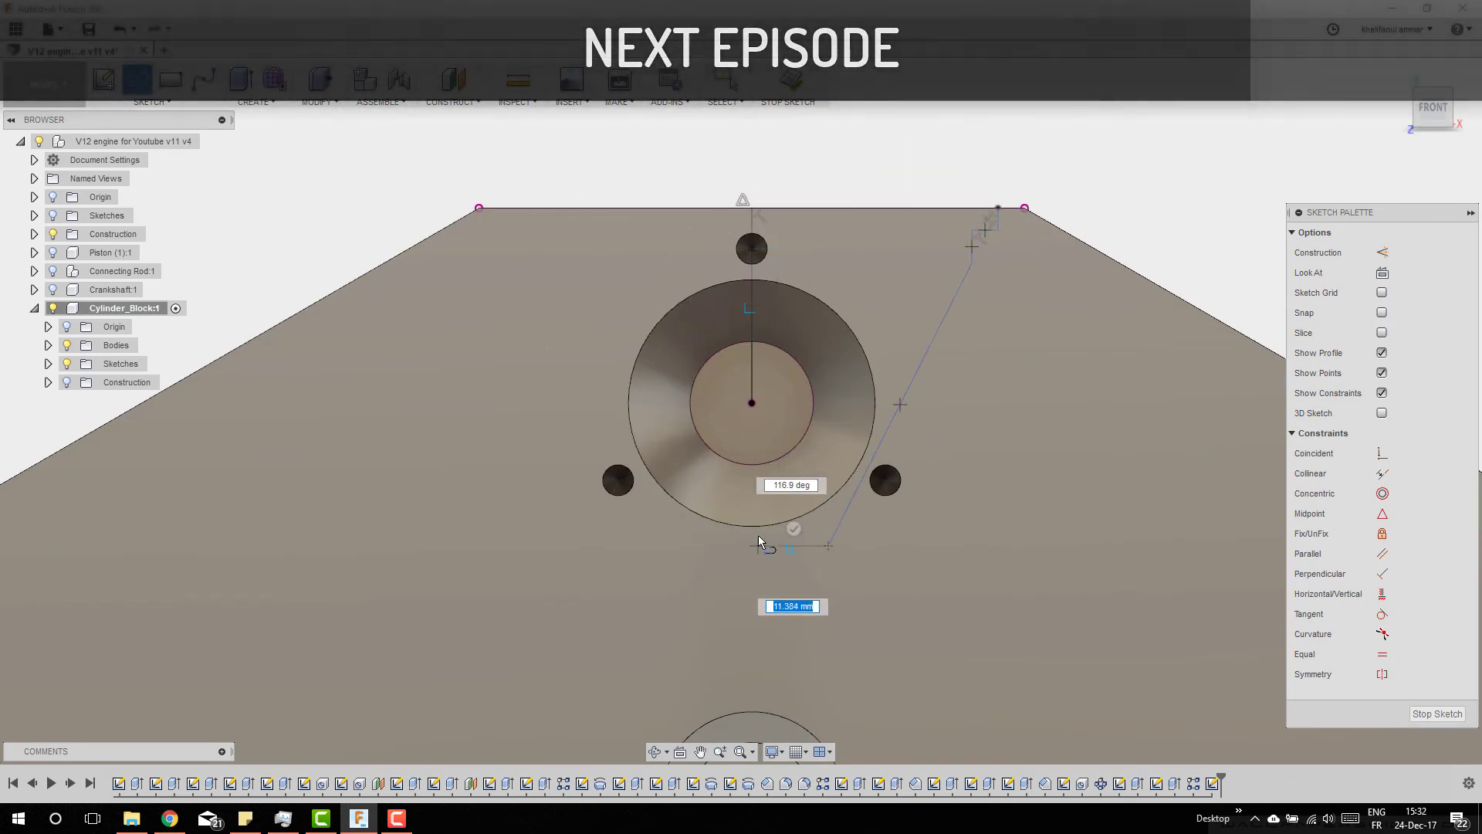
click(753, 546)
click(752, 402)
key(Escape)
Dimension the distance between the vertical centre line and the profile's outer short vertical line as 42 mm
key(d)
click(998, 220)
click(752, 270)
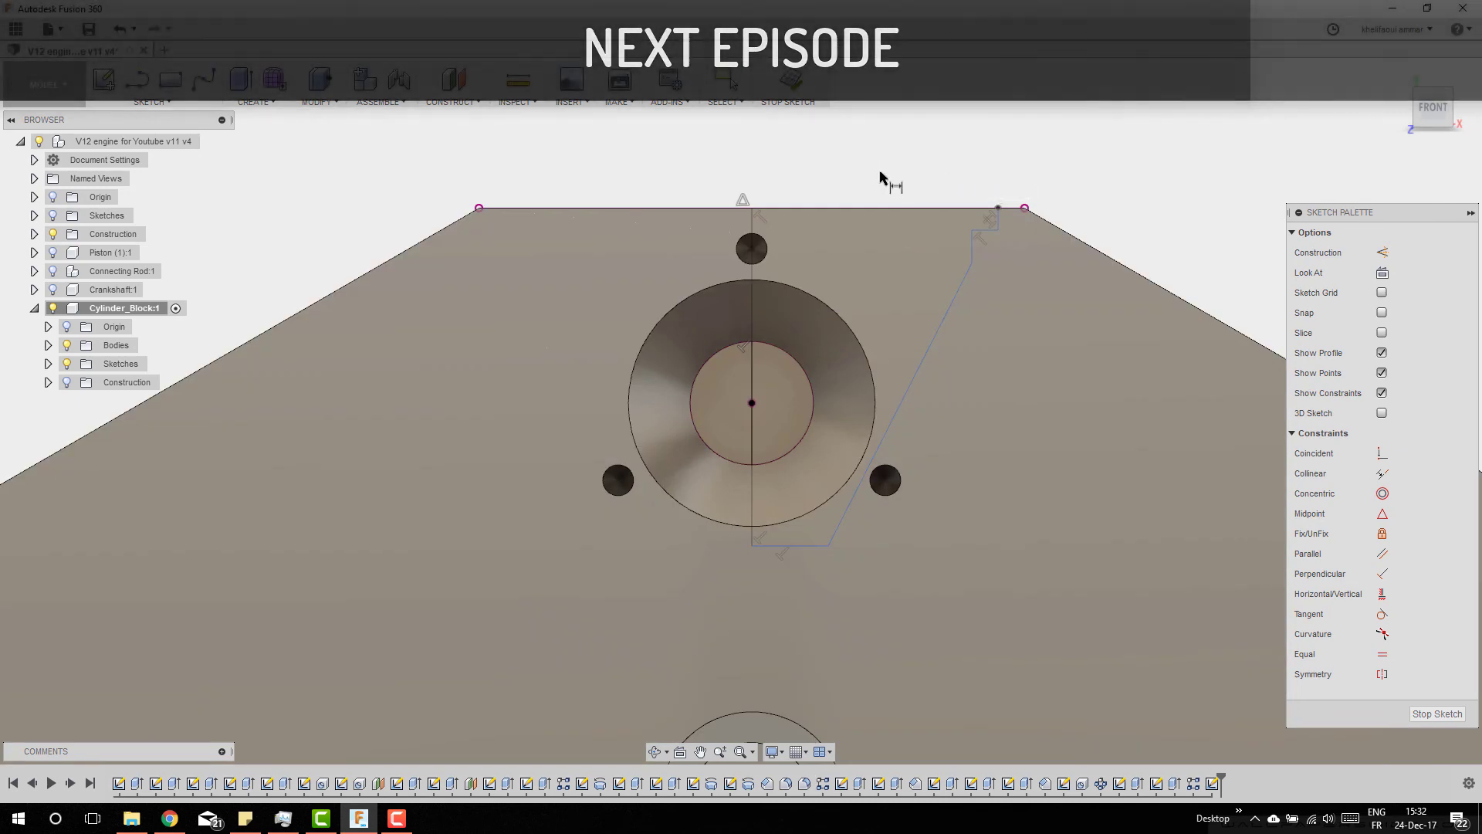
click(880, 164)
text(42)
key(Return)
Dimension the profile's outer short vertical line as 5 mm and the width of its horizontal step as 7 mm
click(1011, 221)
click(1103, 207)
text(5)
key(Return)
scroll(1009, 304, up, 1)
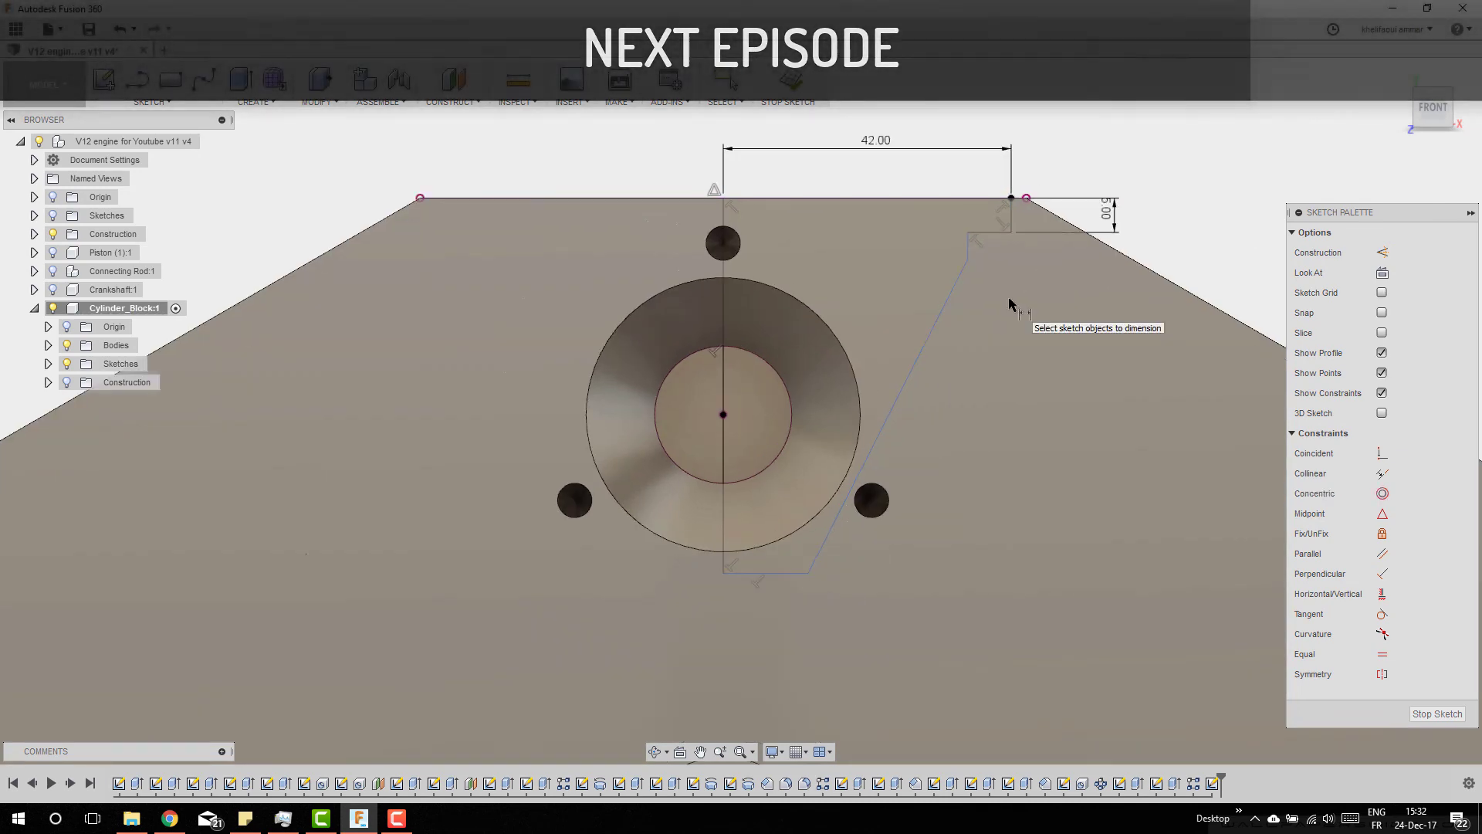
text(7)
key(Return)
Make the profile's two short vertical lines equal in length
click(965, 247)
ctrl+click(1013, 201)
scroll(1013, 202, up, 5)
scroll(1088, 552, down, 5)
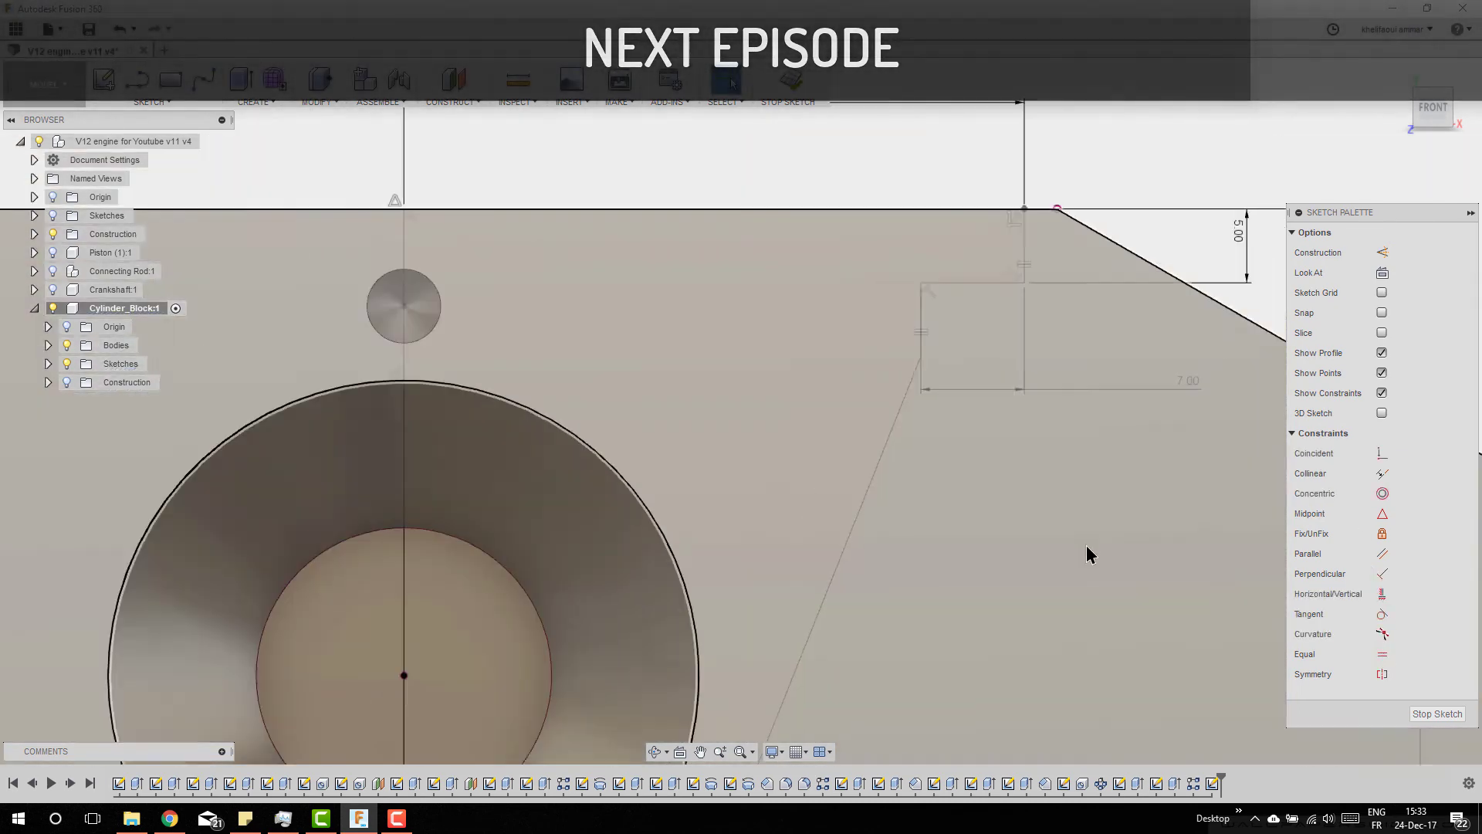
click(729, 324)
click(1341, 254)
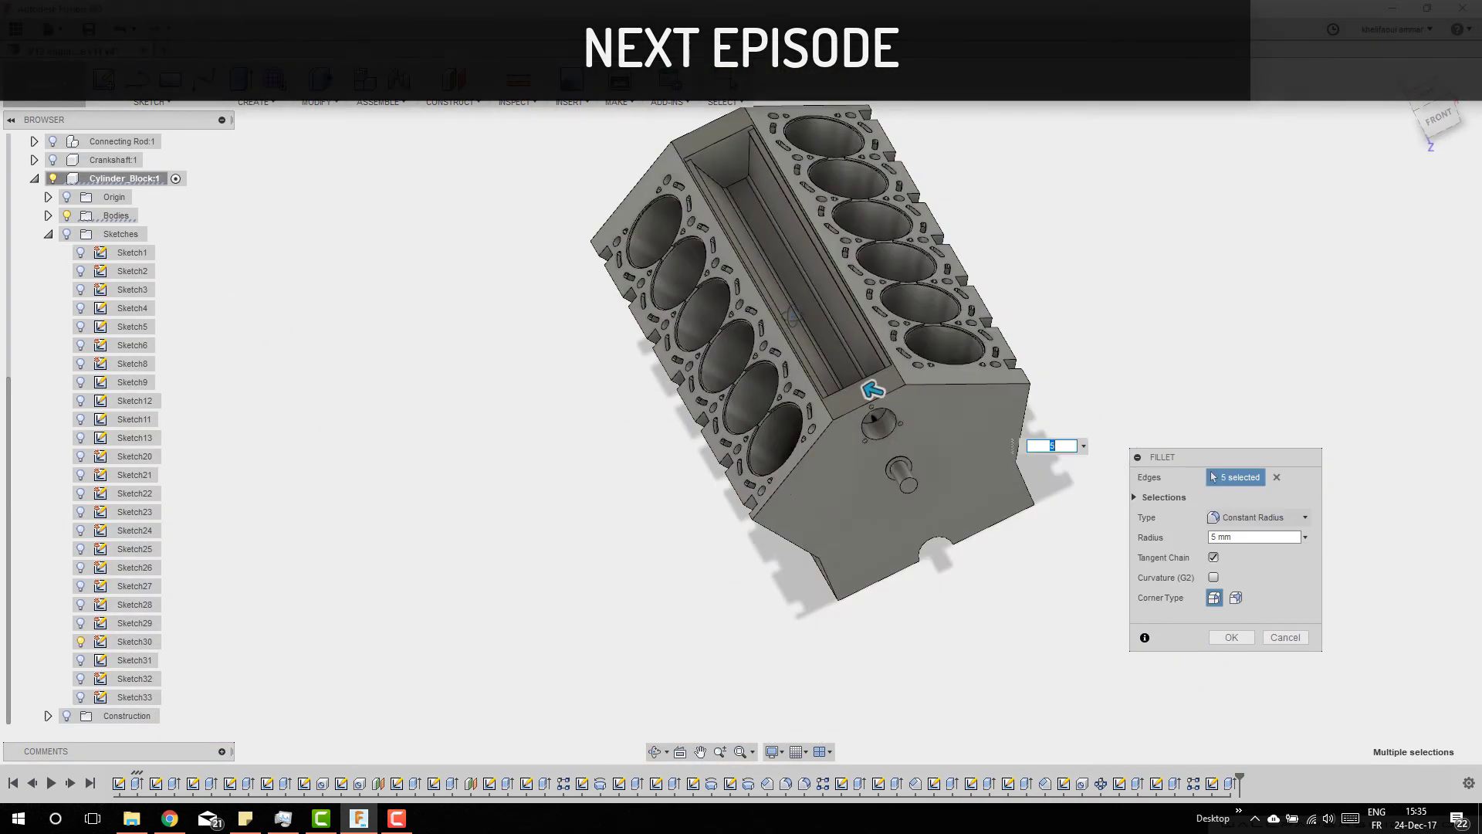
Add the inner corner edges at the far end of the block's central pocket to the 5 mm constant-radius fillet
scroll(723, 164, up, 5)
click(816, 204)
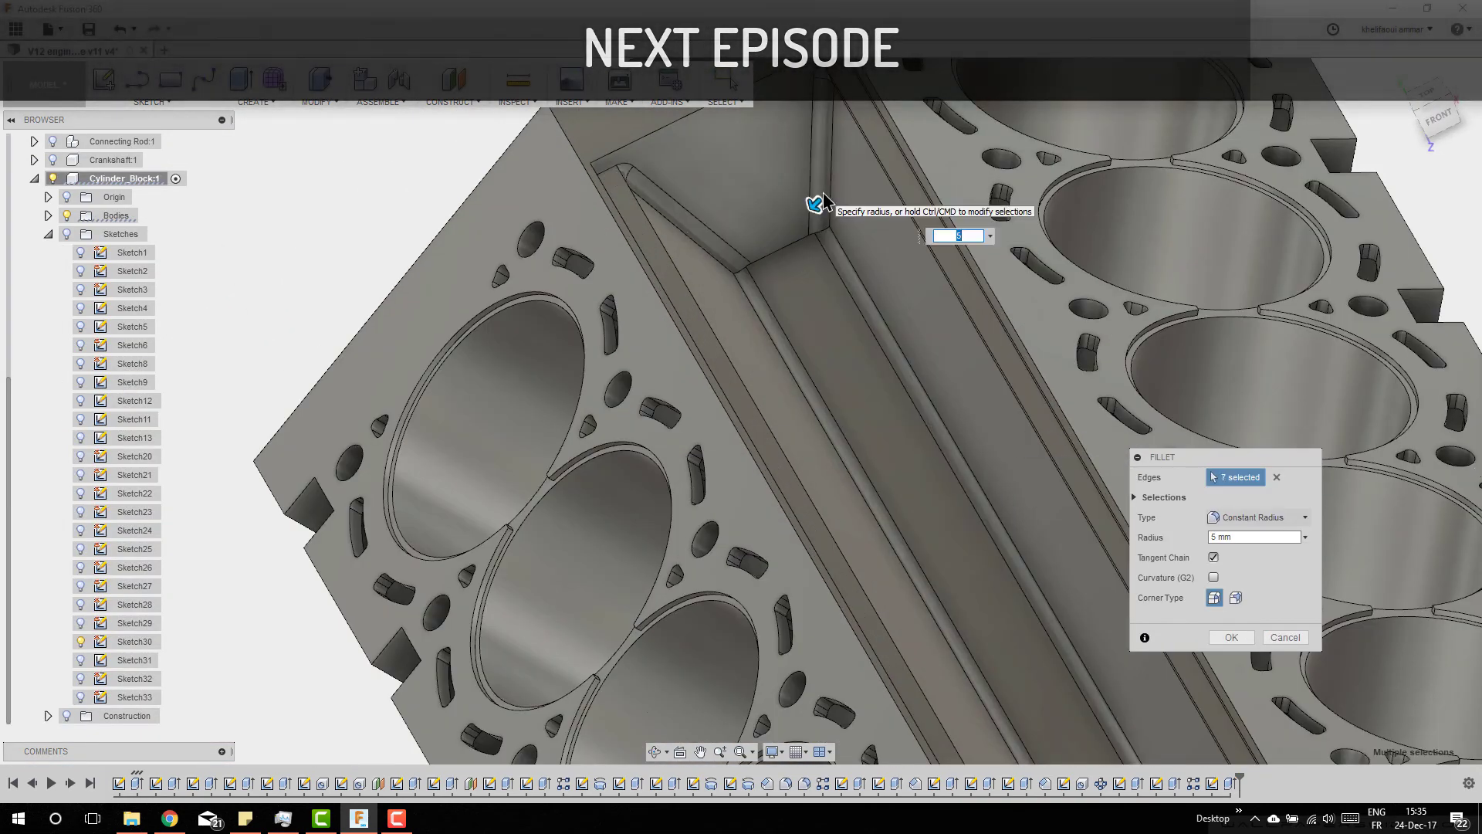
scroll(695, 233, up, 2)
click(601, 210)
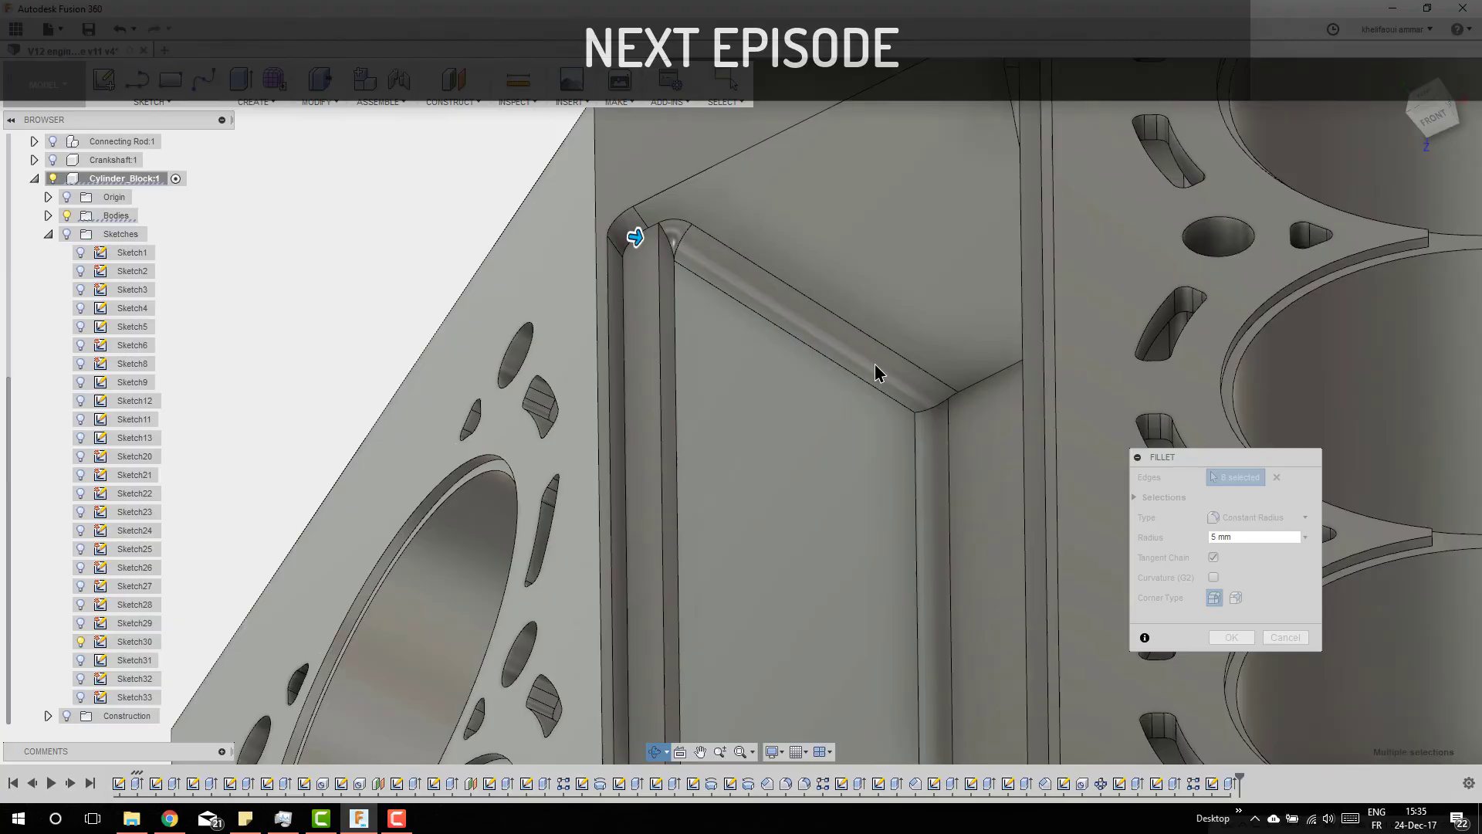